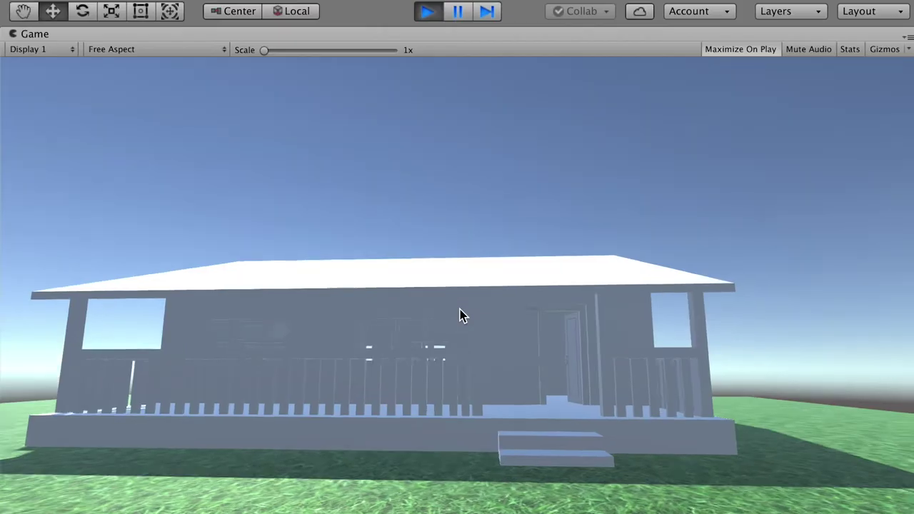
# Step: Walk through the running game from the lawn up onto the porch and into the house interior
pyautogui.press('w')
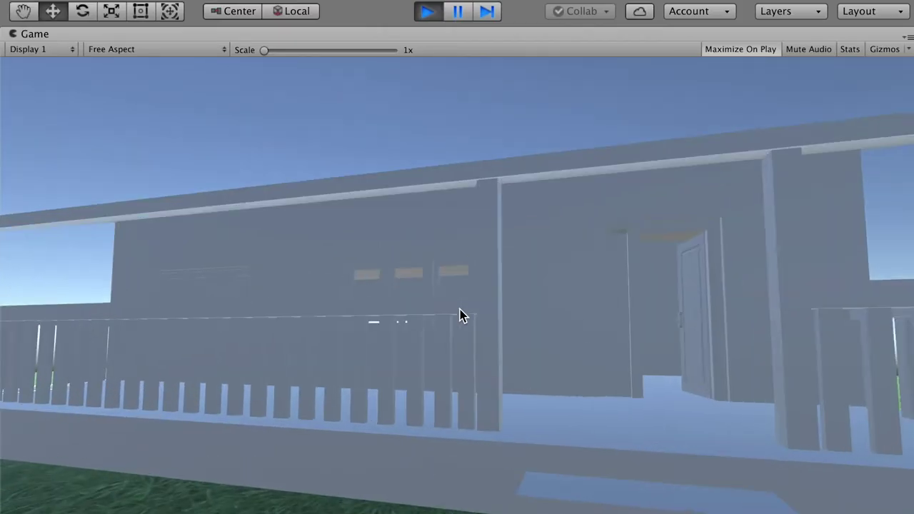
pyautogui.press('w')
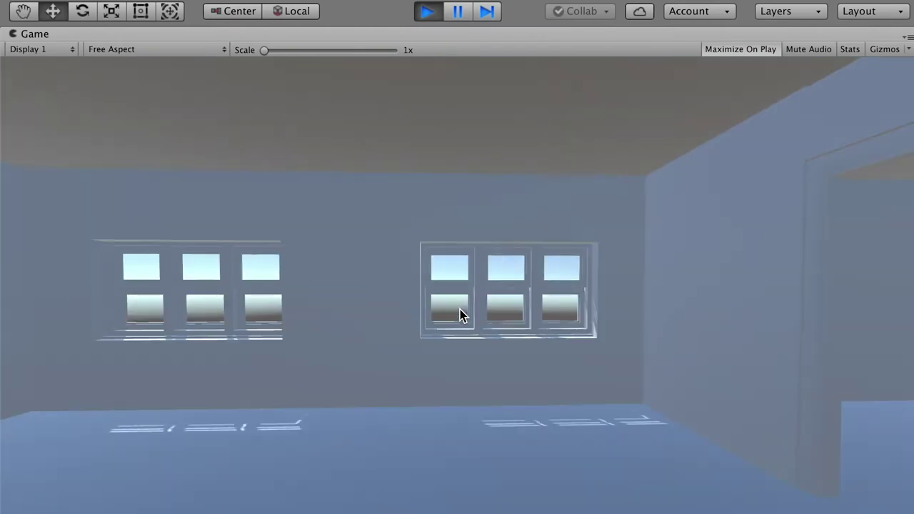
pyautogui.press('w')
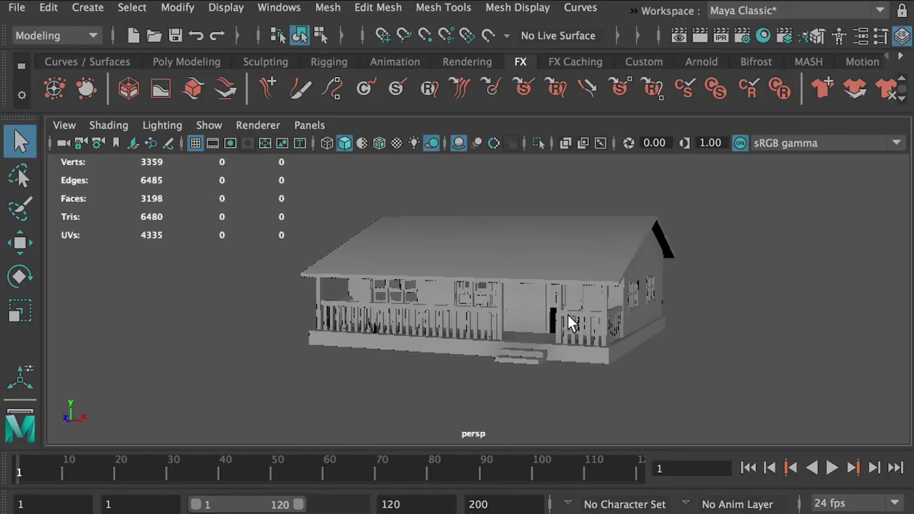
# Step: Switch to Maya, select the front door of the house model and check where it sits in the Outliner
pyautogui.keyDown('alt'); pyautogui.moveTo(522, 284); pyautogui.dragTo(641, 371, button='right'); pyautogui.keyUp('alt')
pyautogui.keyDown('alt'); pyautogui.moveTo(640, 372); pyautogui.dragTo(694, 367); pyautogui.keyUp('alt')
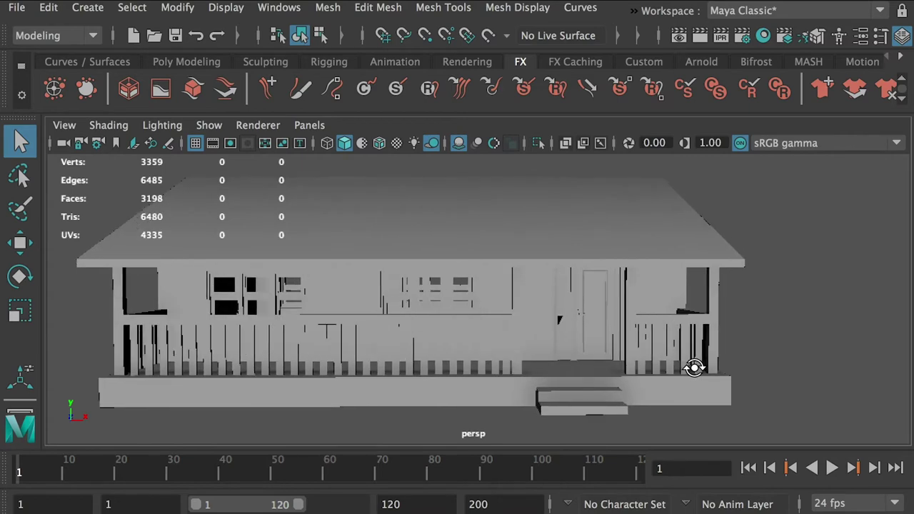
pyautogui.keyDown('alt'); pyautogui.moveTo(693, 368); pyautogui.dragTo(790, 410, button='right'); pyautogui.keyUp('alt')
pyautogui.click(726, 331)
pyautogui.keyDown('alt'); pyautogui.moveTo(728, 340); pyautogui.dragTo(565, 345); pyautogui.keyUp('alt')
pyautogui.keyDown('alt'); pyautogui.moveTo(643, 332); pyautogui.dragTo(660, 316); pyautogui.keyUp('alt')
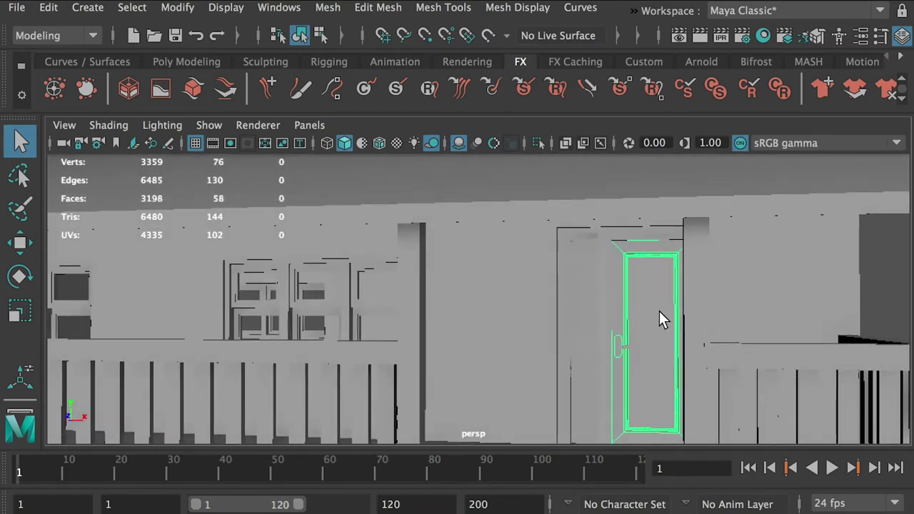
pyautogui.moveTo(913, 167); pyautogui.dragTo(731, 179)
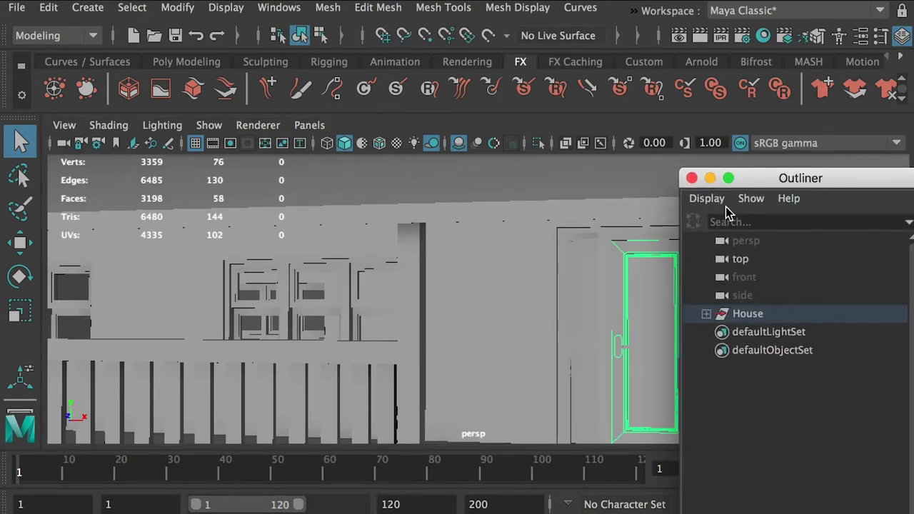
pyautogui.moveTo(756, 178); pyautogui.dragTo(913, 198)
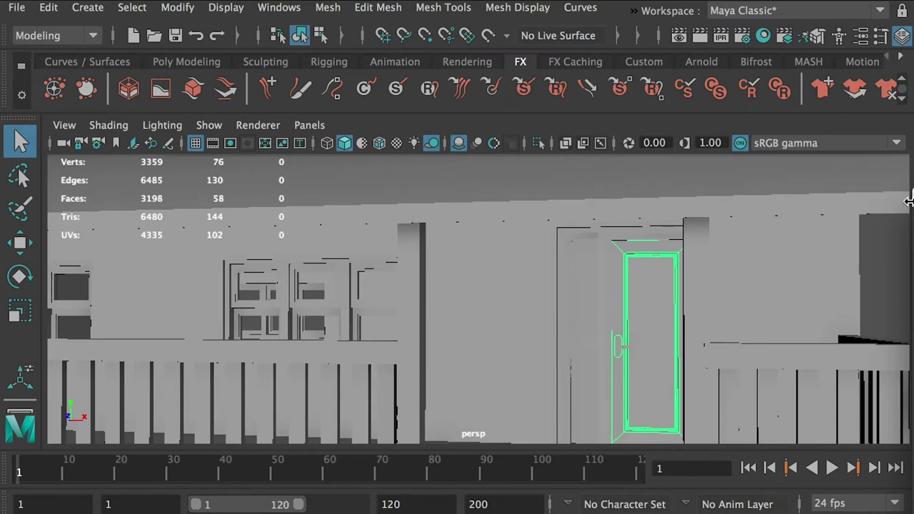
# Step: Expand the House group in the Outliner and select the DoorA_G group
pyautogui.keyDown('alt'); pyautogui.moveTo(675, 278); pyautogui.dragTo(540, 272, button='right'); pyautogui.keyUp('alt')
pyautogui.keyDown('alt'); pyautogui.moveTo(743, 253); pyautogui.dragTo(703, 249); pyautogui.keyUp('alt')
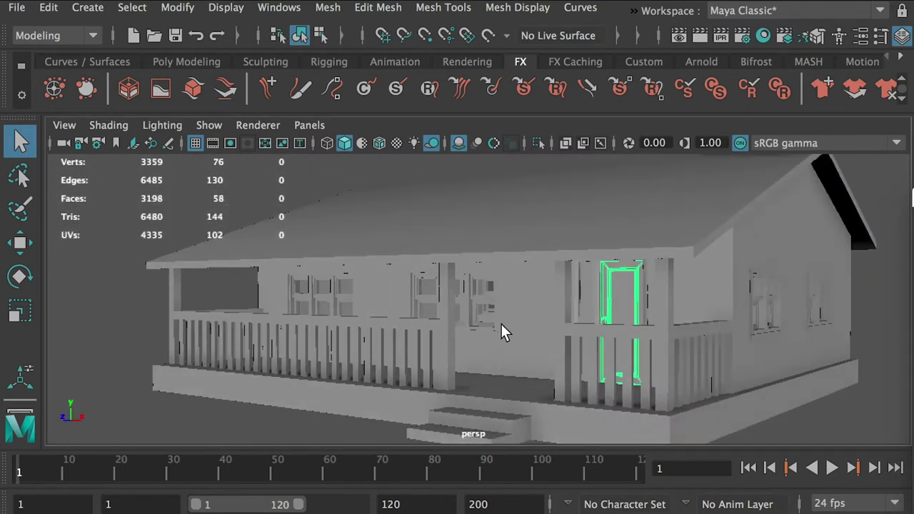
pyautogui.keyDown('alt'); pyautogui.moveTo(485, 274); pyautogui.dragTo(532, 317); pyautogui.keyUp('alt')
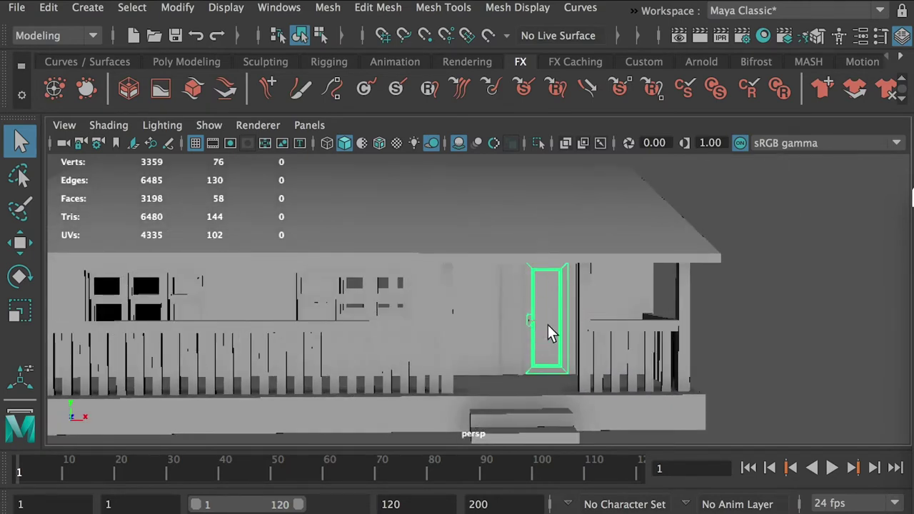
pyautogui.keyDown('alt'); pyautogui.moveTo(525, 270); pyautogui.dragTo(637, 340, button='right'); pyautogui.keyUp('alt')
pyautogui.moveTo(913, 197); pyautogui.dragTo(737, 165)
pyautogui.click(643, 298)
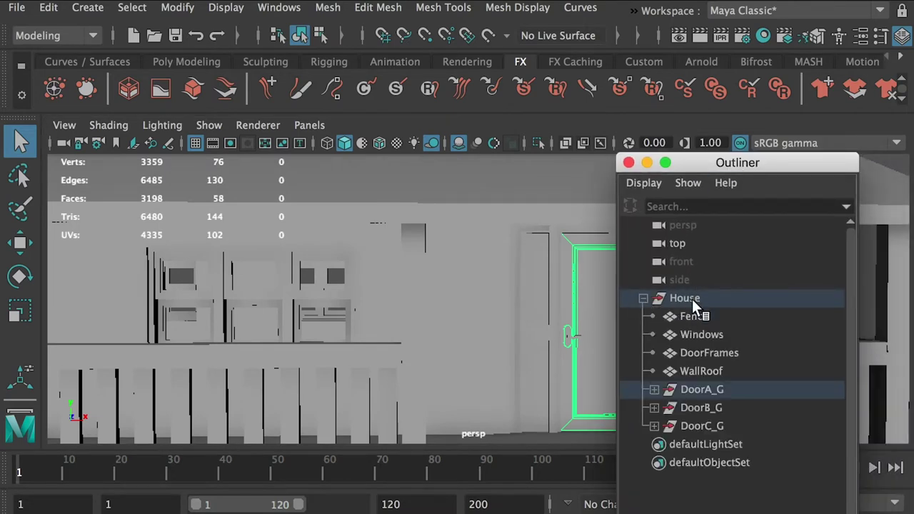
pyautogui.moveTo(722, 171); pyautogui.dragTo(797, 150)
pyautogui.click(774, 369)
# Step: Center the pivot of the DoorA_G group on the front door
pyautogui.keyDown('alt'); pyautogui.moveTo(553, 323); pyautogui.dragTo(594, 342, button='right'); pyautogui.keyUp('alt')
pyautogui.keyDown('alt'); pyautogui.moveTo(558, 347); pyautogui.dragTo(443, 316, button='middle'); pyautogui.keyUp('alt')
pyautogui.keyDown('alt'); pyautogui.moveTo(457, 328); pyautogui.dragTo(484, 337, button='right'); pyautogui.keyUp('alt')
pyautogui.keyDown('alt'); pyautogui.moveTo(496, 334); pyautogui.dragTo(387, 222, button='middle'); pyautogui.keyUp('alt')
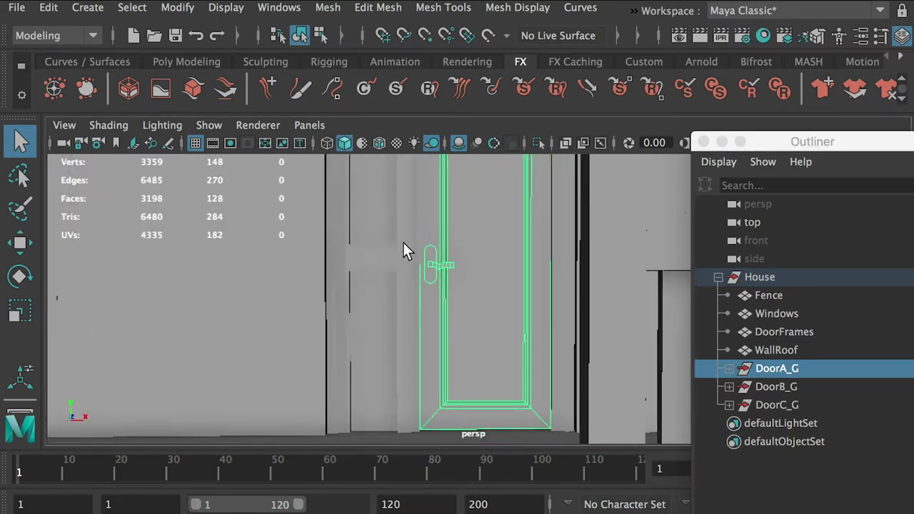
pyautogui.press('w')
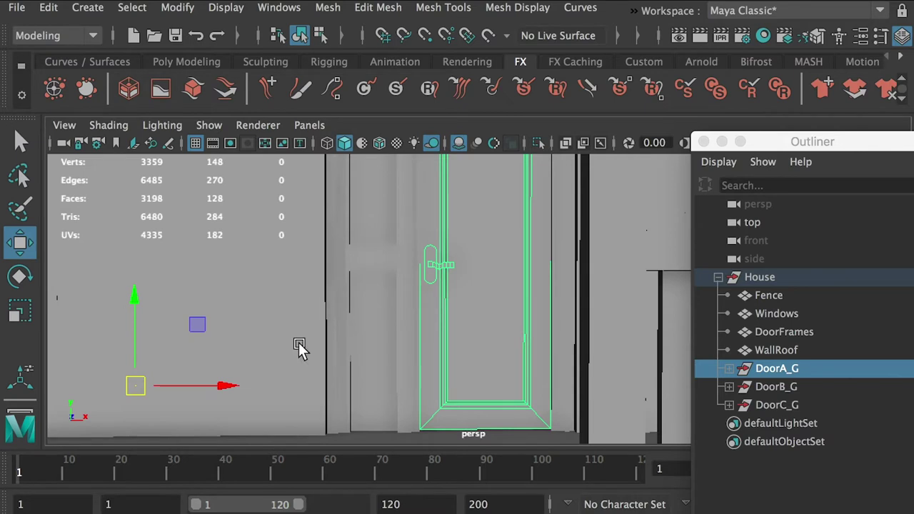
pyautogui.click(137, 390)
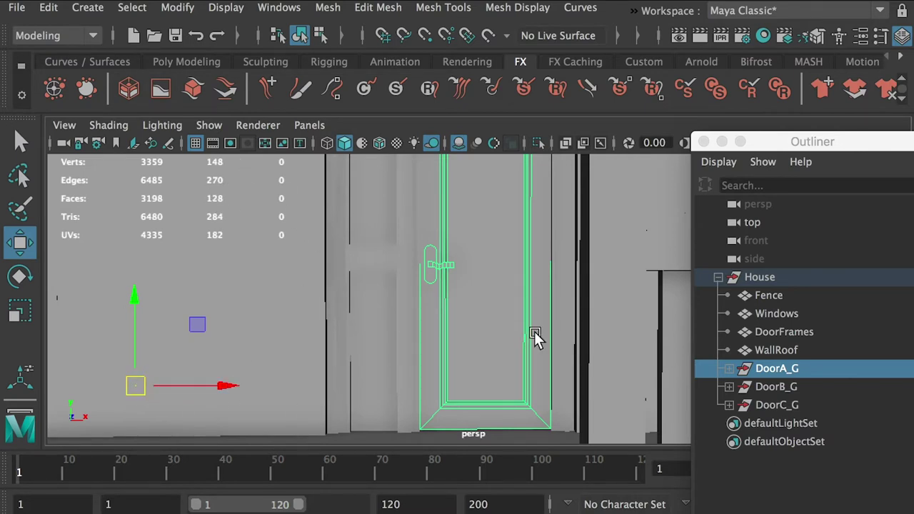
pyautogui.click(179, 9)
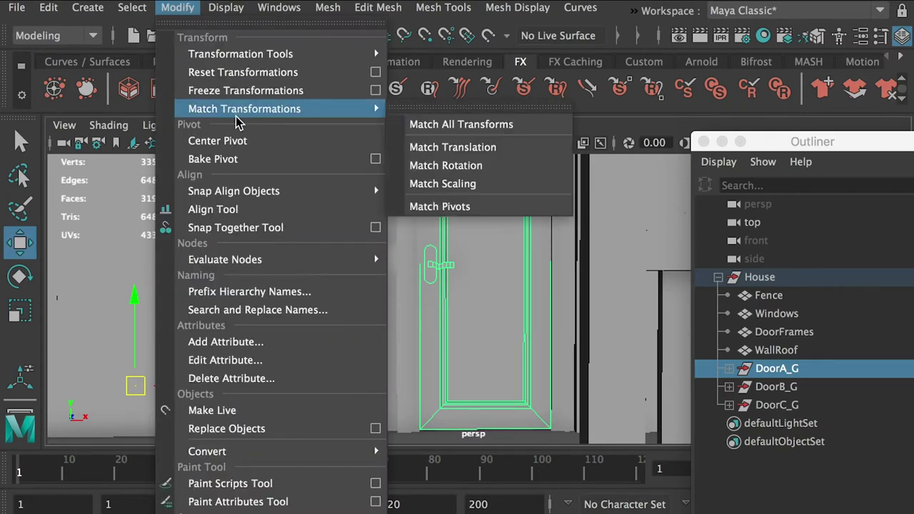
pyautogui.click(230, 142)
# Step: Snap DoorA_G's pivot to the vertex at the door's bottom hinge-side corner and swing the door open around its vertical axis
pyautogui.keyDown('alt'); pyautogui.moveTo(504, 271); pyautogui.dragTo(494, 312); pyautogui.keyUp('alt')
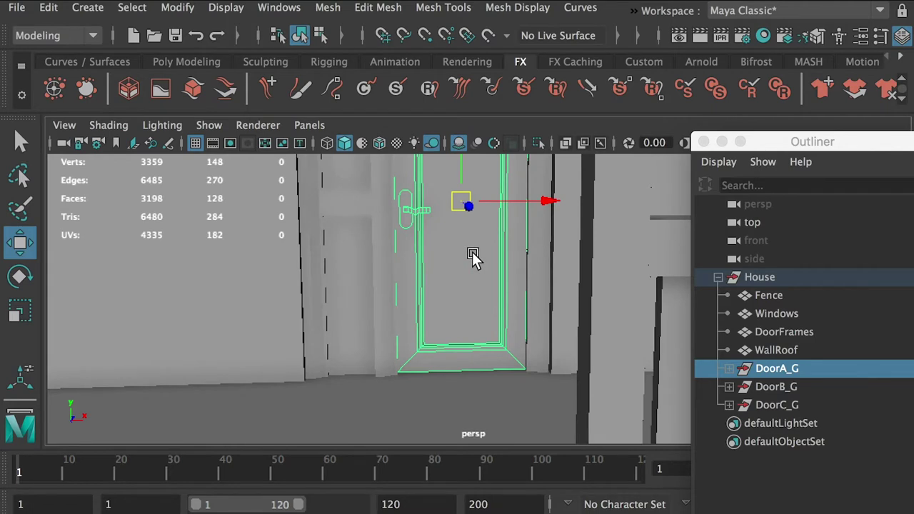
pyautogui.press('d')
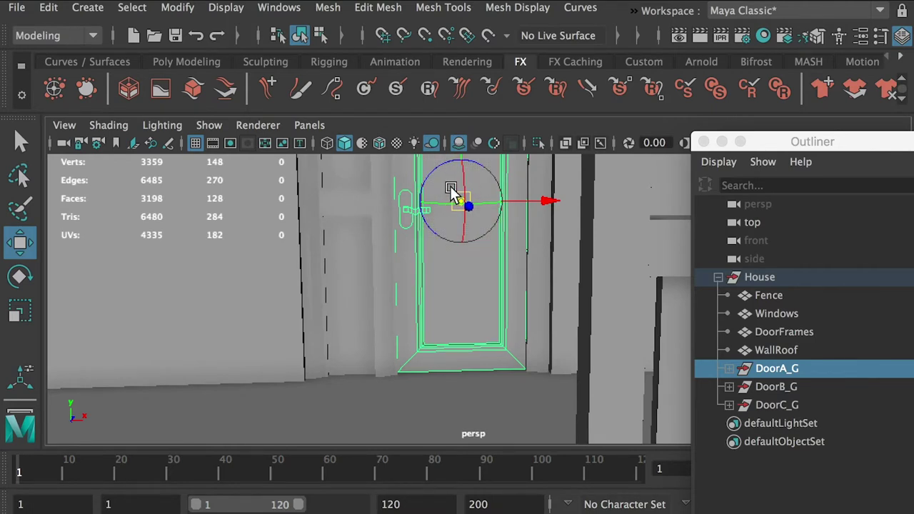
pyautogui.press('v')
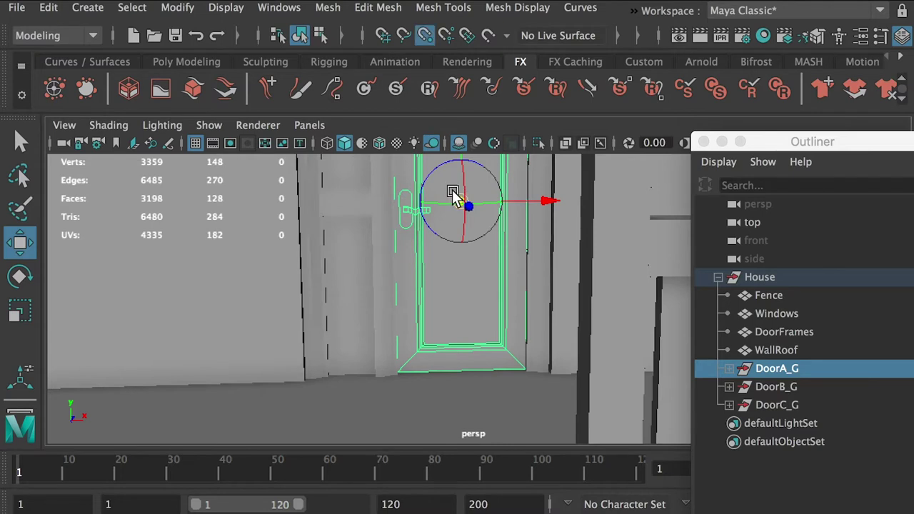
pyautogui.moveTo(457, 195); pyautogui.dragTo(529, 369)
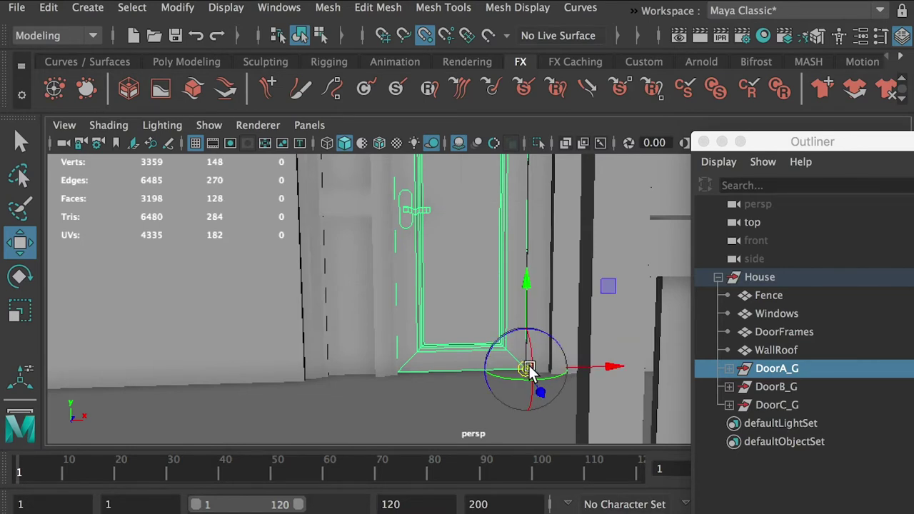
pyautogui.press('e')
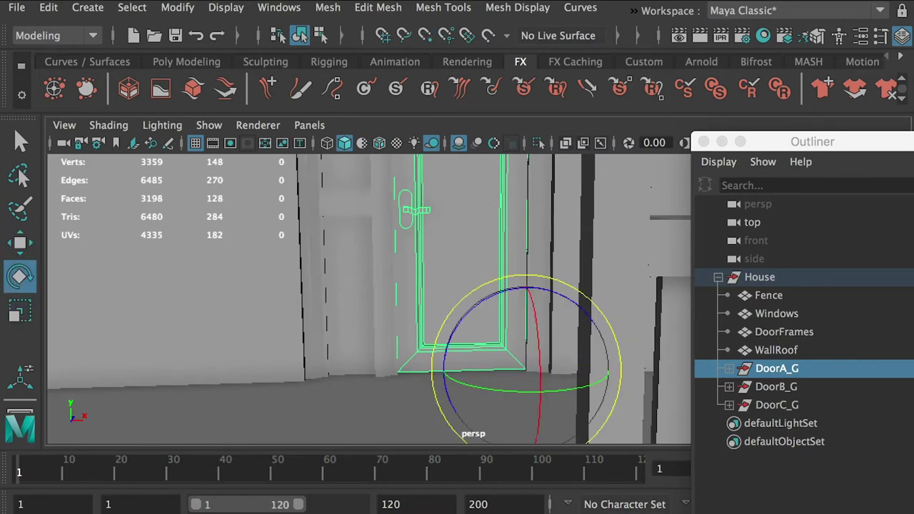
pyautogui.moveTo(524, 376); pyautogui.dragTo(483, 386)
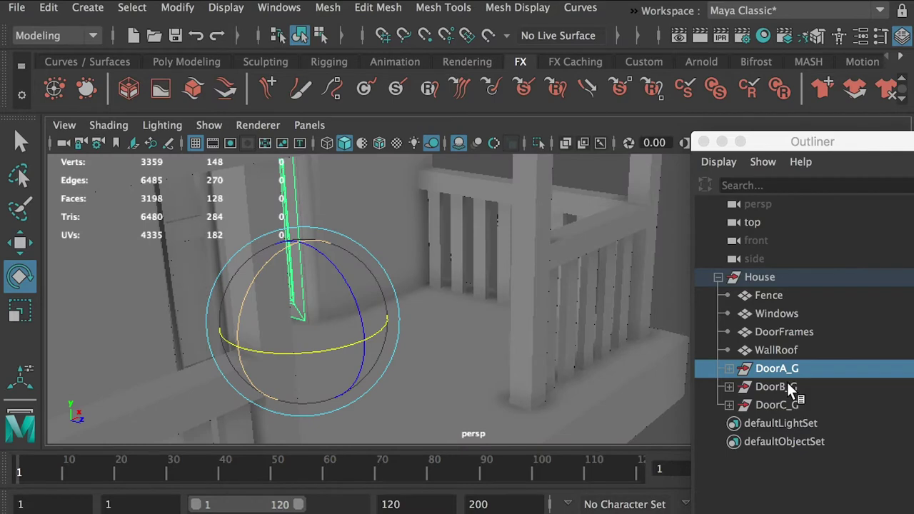
# Step: Select the DoorB_G group, frame it in the view and center its pivot
pyautogui.click(750, 386)
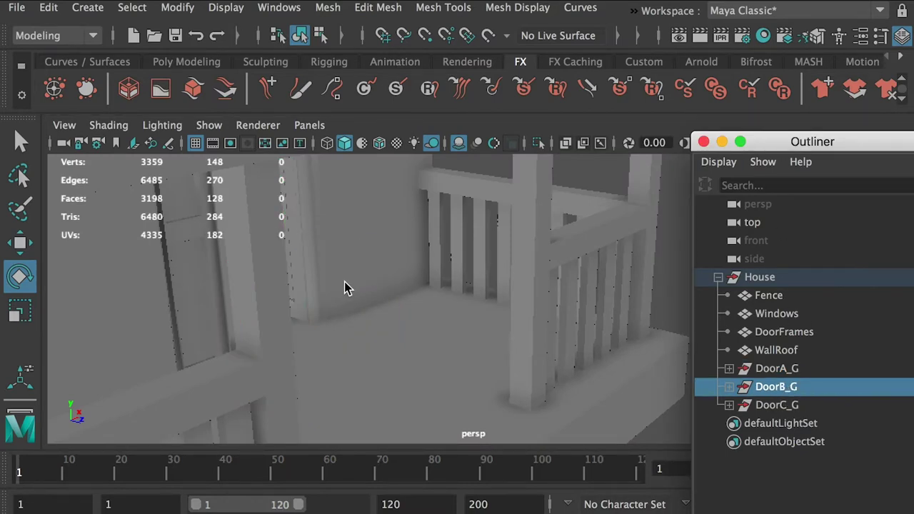
pyautogui.press('f')
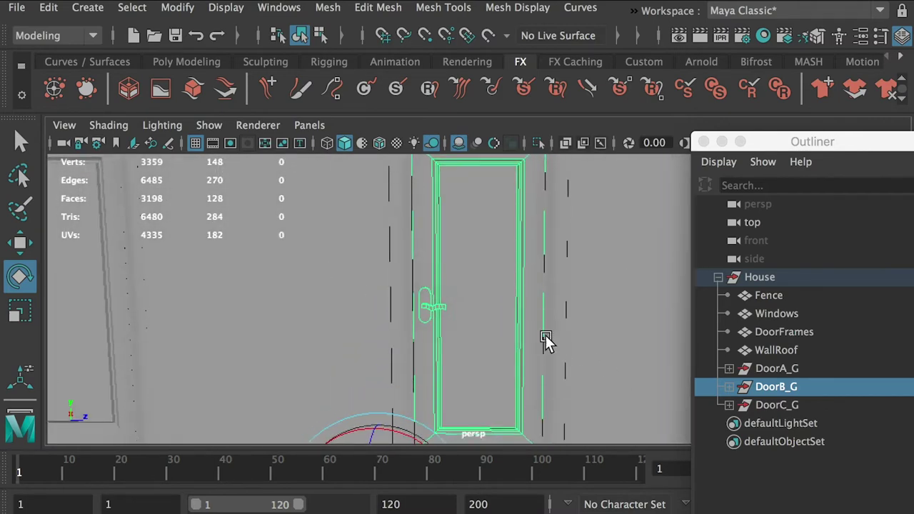
pyautogui.keyDown('alt'); pyautogui.moveTo(546, 342); pyautogui.dragTo(493, 316); pyautogui.keyUp('alt')
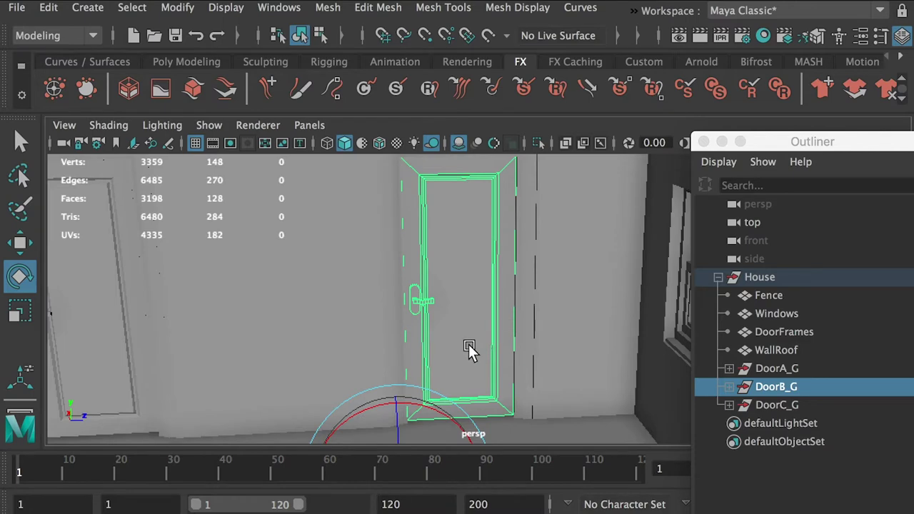
pyautogui.press('w')
pyautogui.click(197, 8)
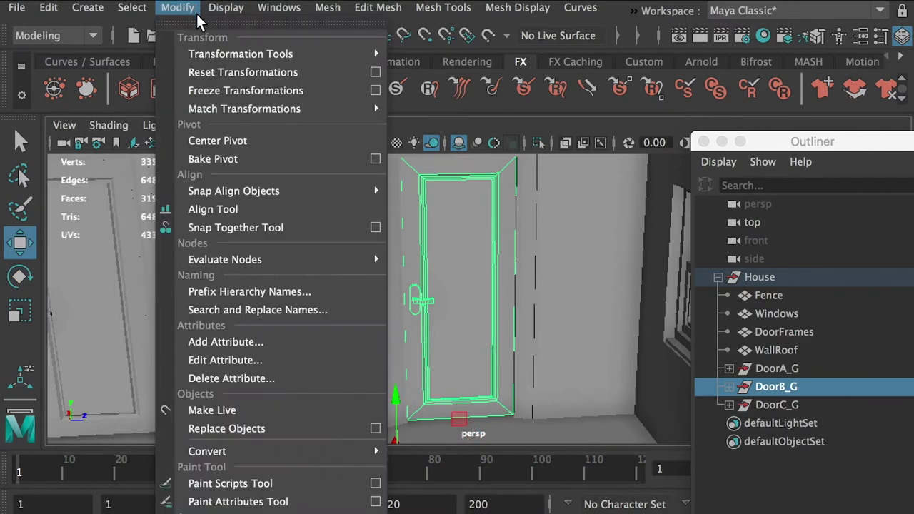
pyautogui.click(215, 140)
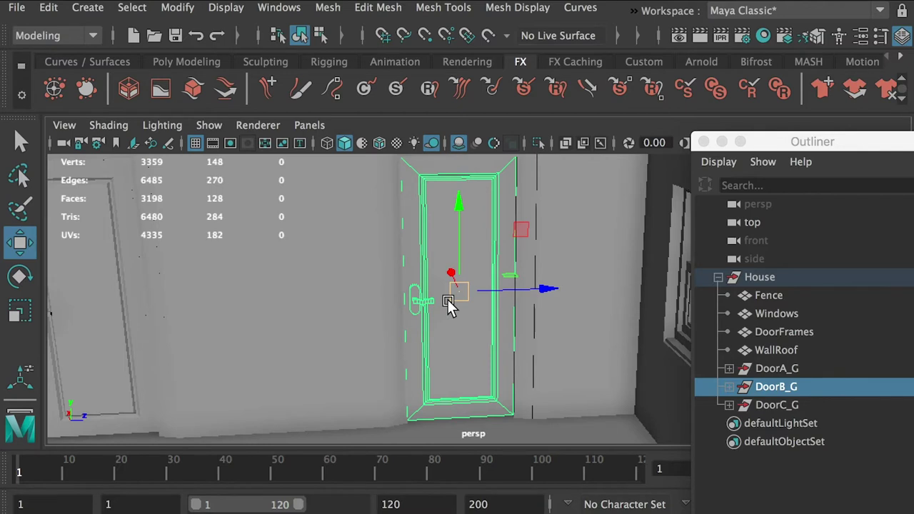
# Step: Snap DoorB_G's pivot to its bottom hinge-side corner vertex and rotate the door open around its vertical axis
pyautogui.press('d')
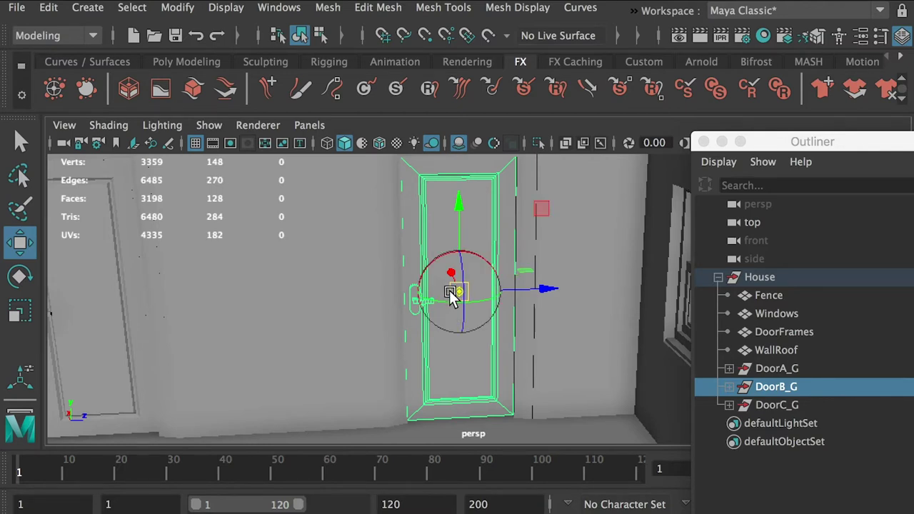
pyautogui.press('v')
pyautogui.moveTo(459, 293); pyautogui.dragTo(511, 414)
pyautogui.press('r')
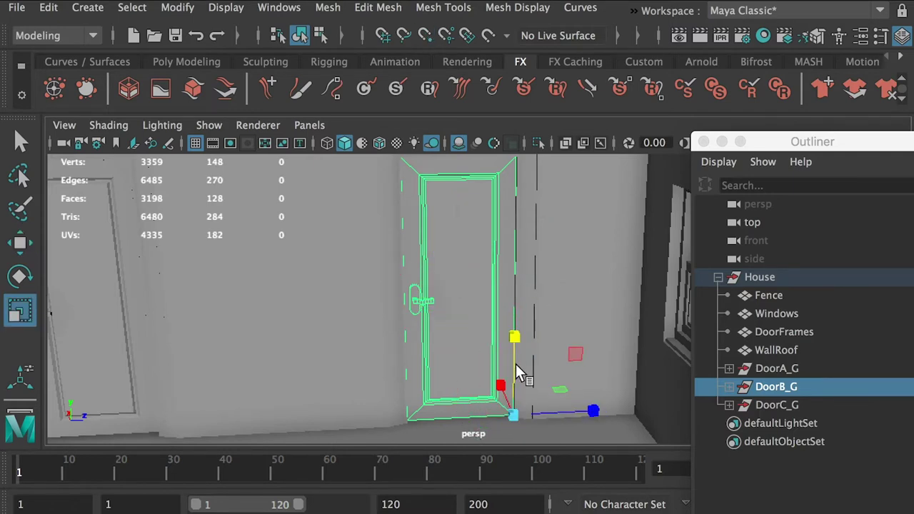
pyautogui.press('e')
pyautogui.keyDown('alt'); pyautogui.moveTo(490, 406); pyautogui.dragTo(481, 378, button='middle'); pyautogui.keyUp('alt')
pyautogui.moveTo(482, 422)
pyautogui.mouseDown()
pyautogui.moveTo(407, 404)
pyautogui.moveTo(535, 422)
pyautogui.moveTo(500, 422)
pyautogui.mouseUp()
pyautogui.keyDown('alt'); pyautogui.moveTo(306, 334); pyautogui.dragTo(472, 347, button='middle'); pyautogui.keyUp('alt')
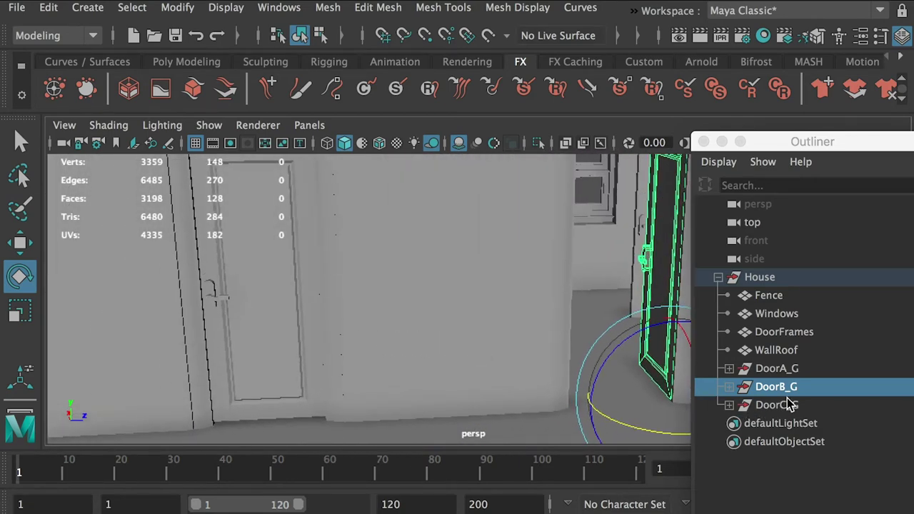
# Step: Select the DoorC_G group and center its pivot
pyautogui.click(743, 405)
pyautogui.click(178, 8)
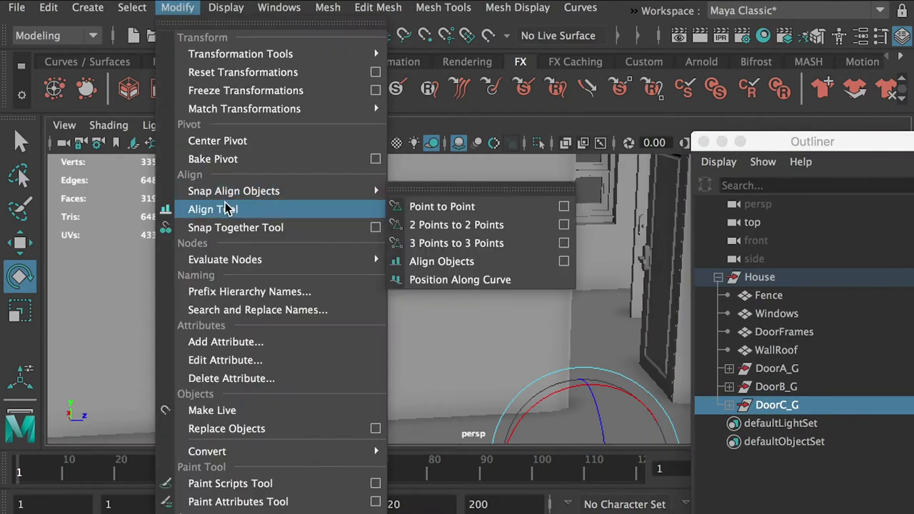
pyautogui.click(221, 141)
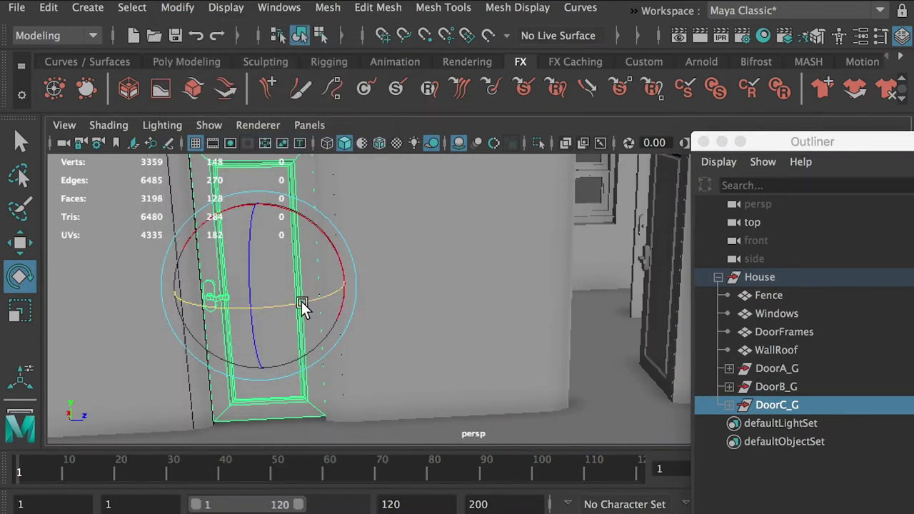
# Step: Snap DoorC_G's pivot to its bottom hinge-side corner vertex and rotate the door open around its vertical axis
pyautogui.press('d')
pyautogui.press('v')
pyautogui.moveTo(262, 286); pyautogui.dragTo(327, 418)
pyautogui.press('d')
pyautogui.moveTo(398, 432); pyautogui.dragTo(312, 428)
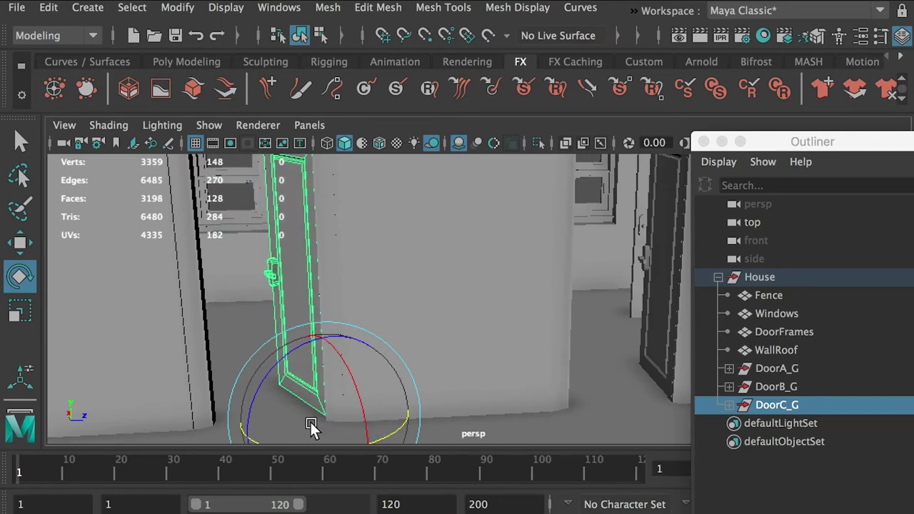
pyautogui.keyDown('alt'); pyautogui.moveTo(350, 376); pyautogui.dragTo(510, 303); pyautogui.keyUp('alt')
pyautogui.moveTo(423, 398); pyautogui.dragTo(378, 402)
# Step: Select every part of the house model and combine them into a single mesh
pyautogui.keyDown('alt'); pyautogui.moveTo(541, 321); pyautogui.dragTo(253, 277); pyautogui.keyUp('alt')
pyautogui.scroll(-3, 263, 277)
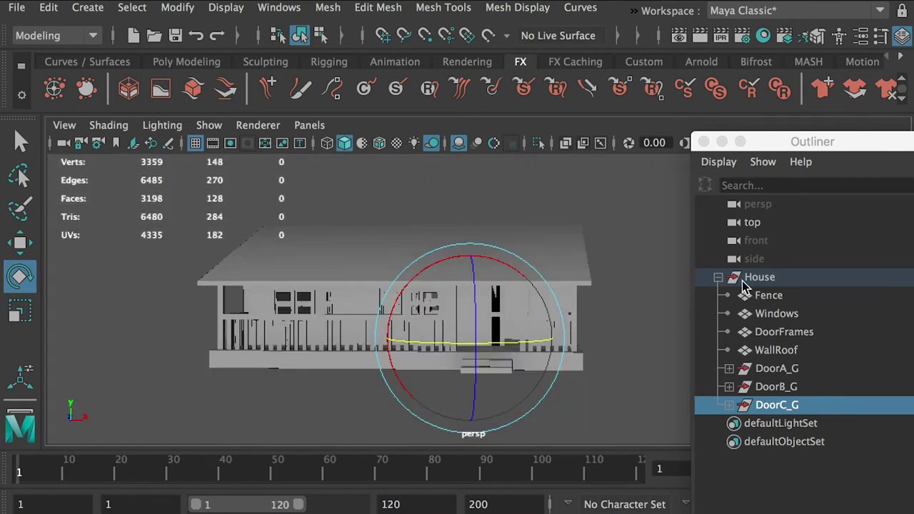
pyautogui.moveTo(636, 196); pyautogui.dragTo(164, 446)
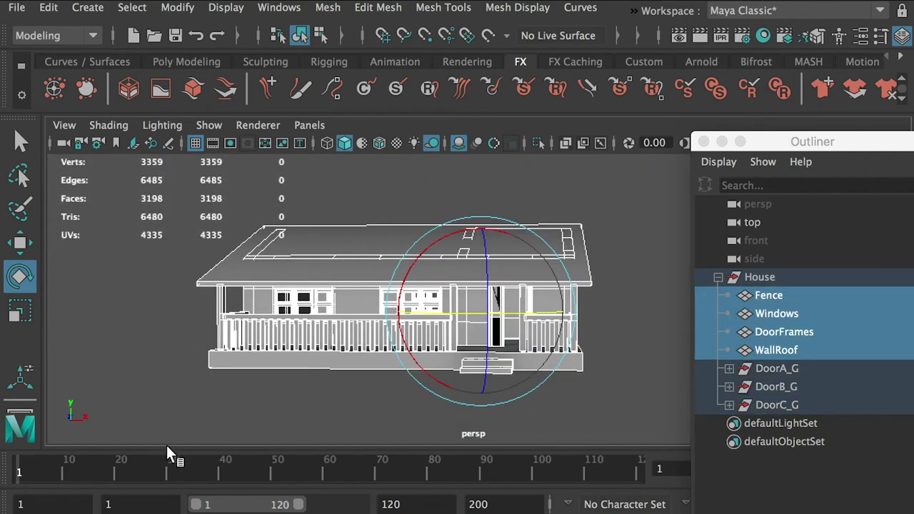
pyautogui.click(177, 8)
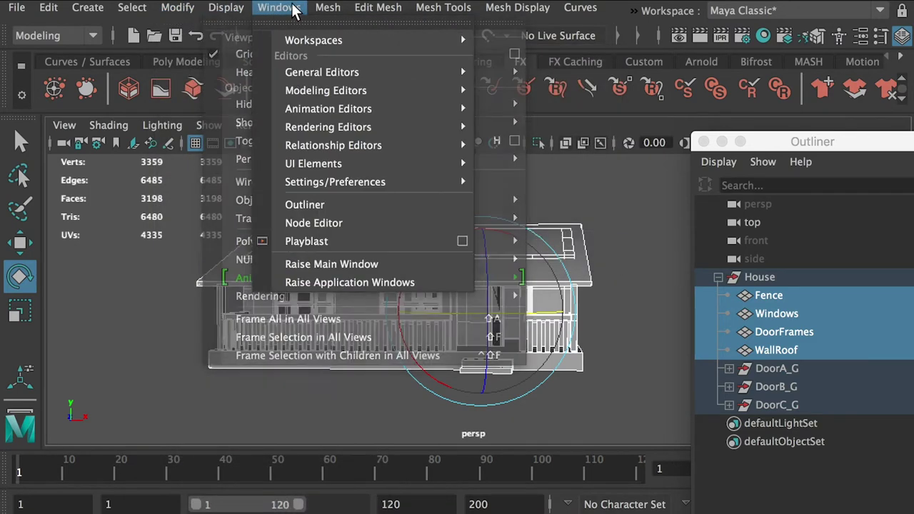
pyautogui.moveTo(323, 8)
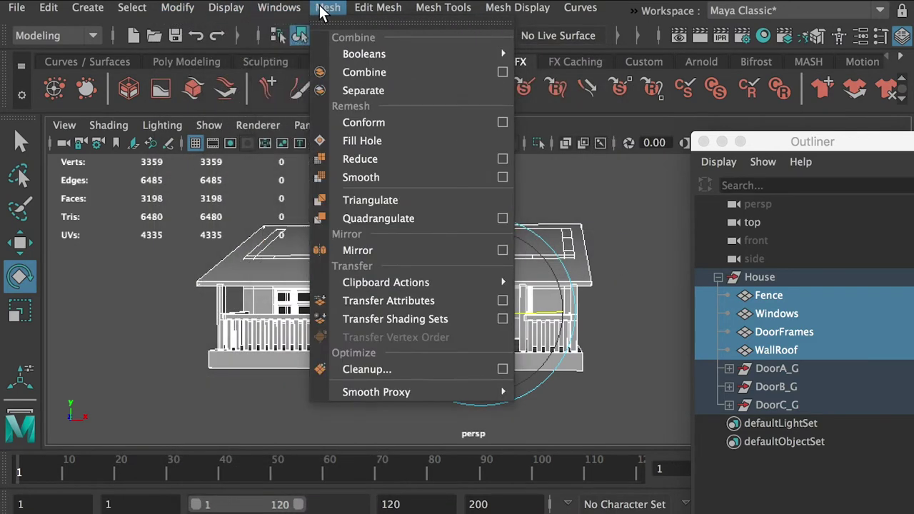
pyautogui.click(370, 74)
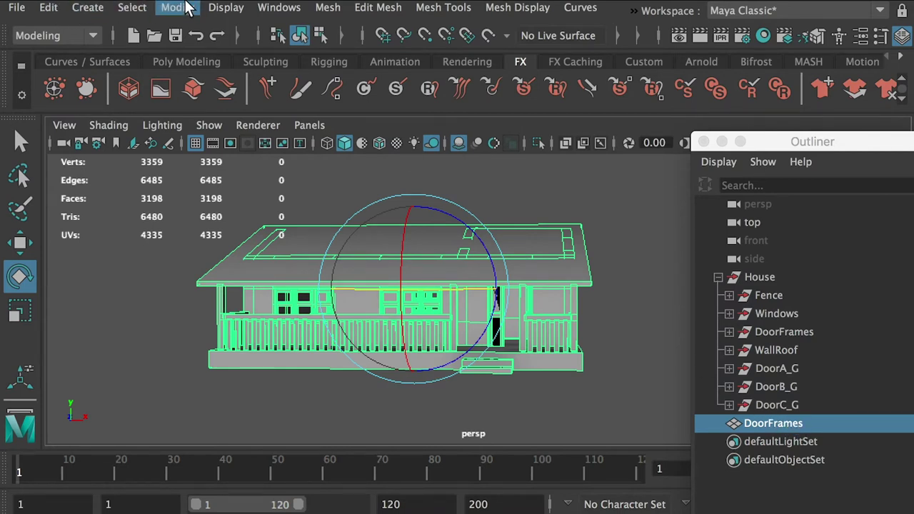
# Step: Freeze the transformations of the combined house mesh and delete its history
pyautogui.click(180, 8)
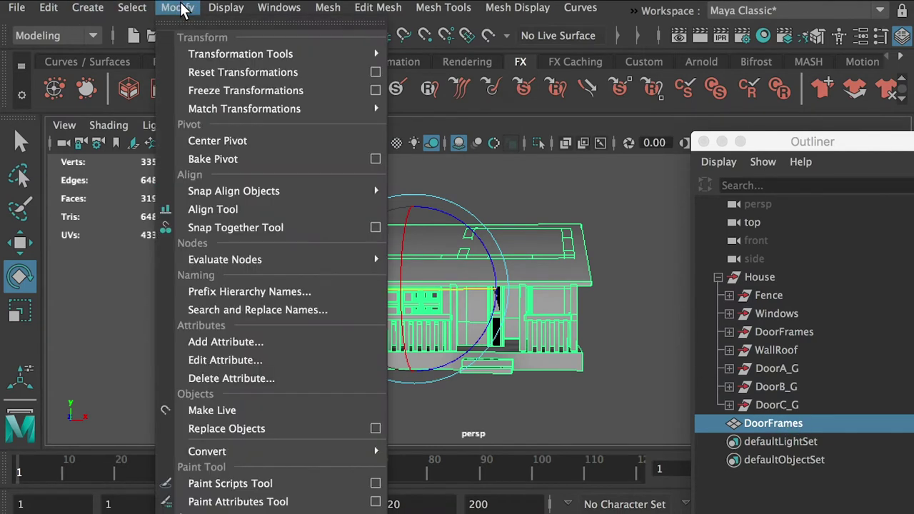
pyautogui.click(214, 93)
pyautogui.click(48, 8)
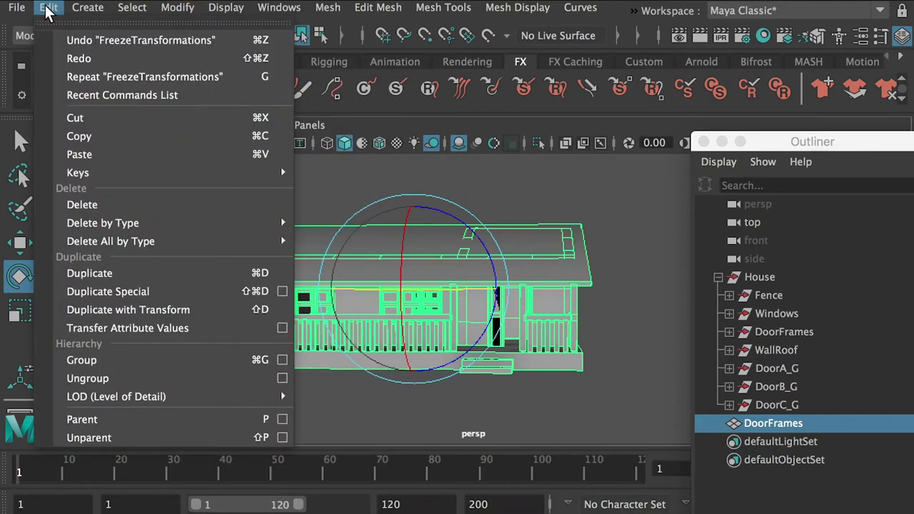
pyautogui.moveTo(106, 224)
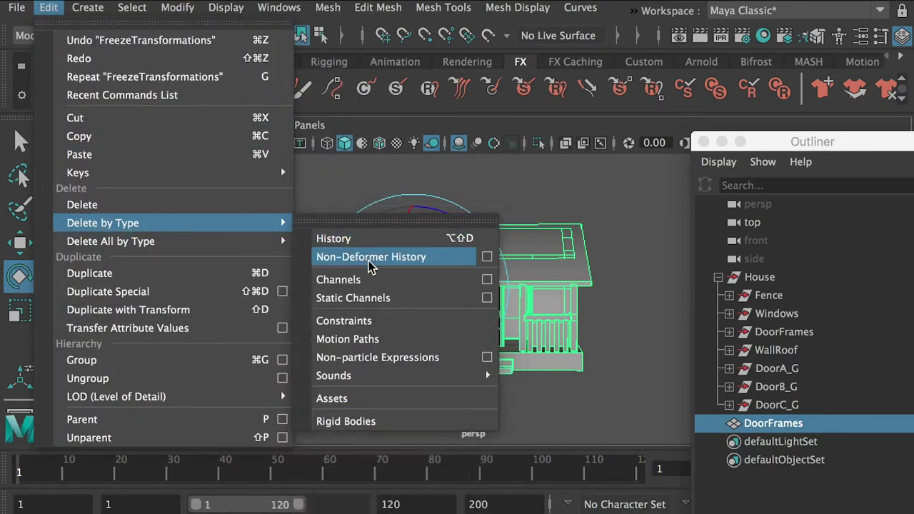
pyautogui.click(325, 240)
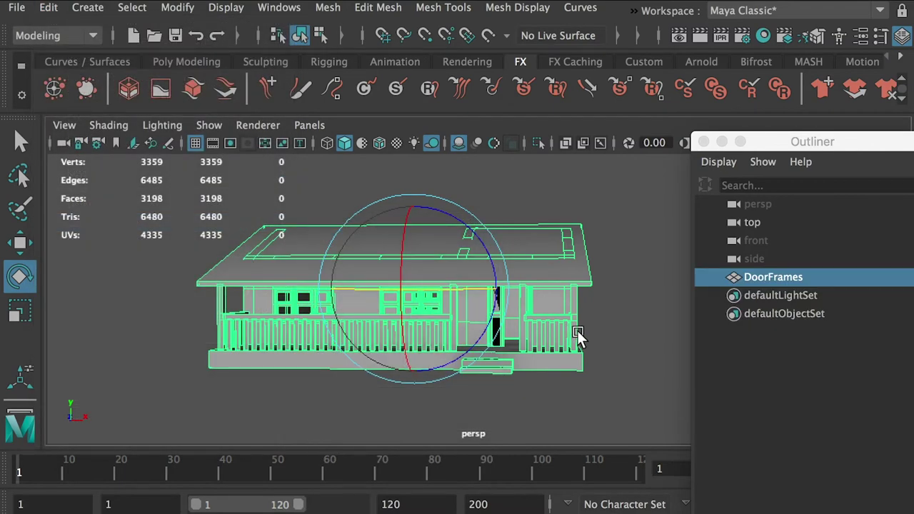
# Step: Rename the combined mesh as House and leave it selected
pyautogui.click(601, 336)
pyautogui.click(533, 283)
pyautogui.doubleClick(788, 279)
pyautogui.write('Hou')
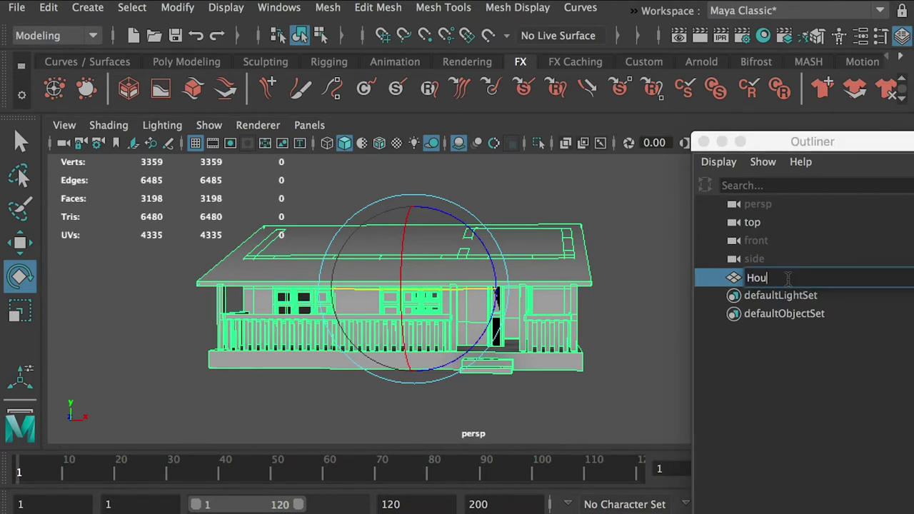
pyautogui.click(769, 364)
pyautogui.click(772, 280)
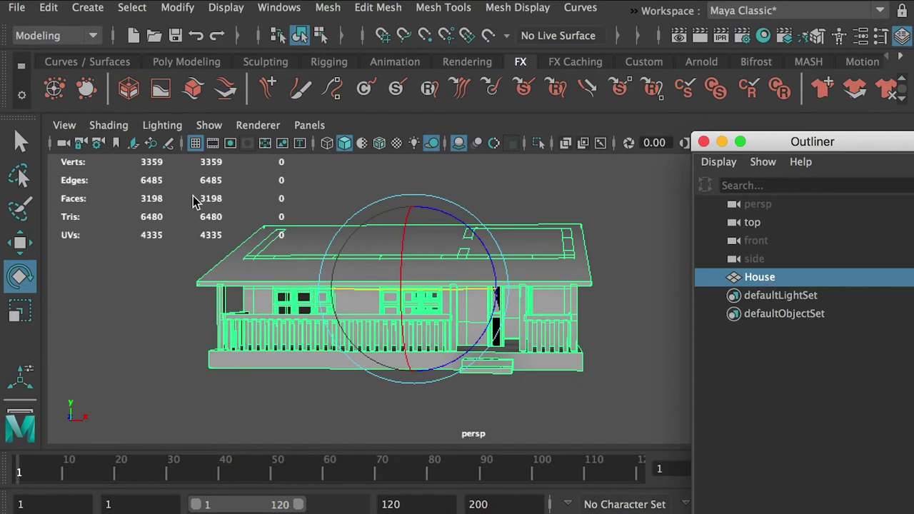
# Step: Start exporting the selected House mesh, with FBX export as the file type
pyautogui.click(14, 10)
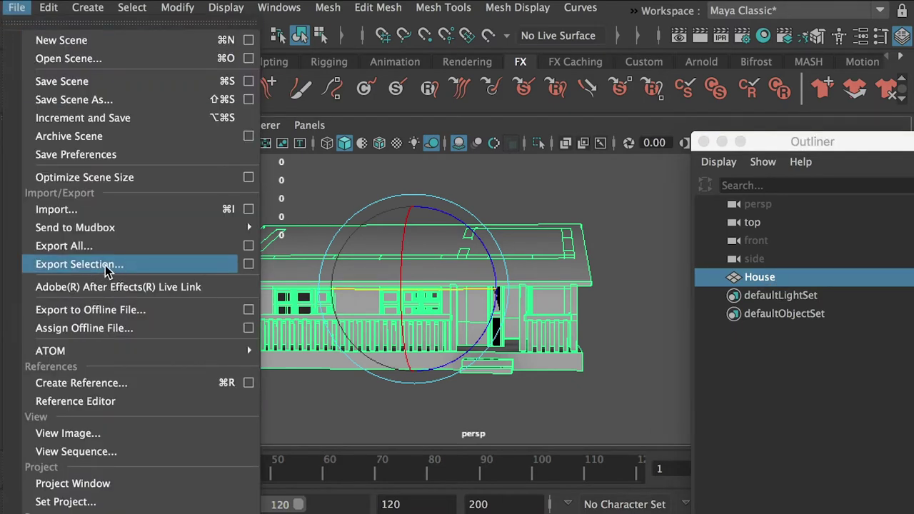
pyautogui.click(143, 265)
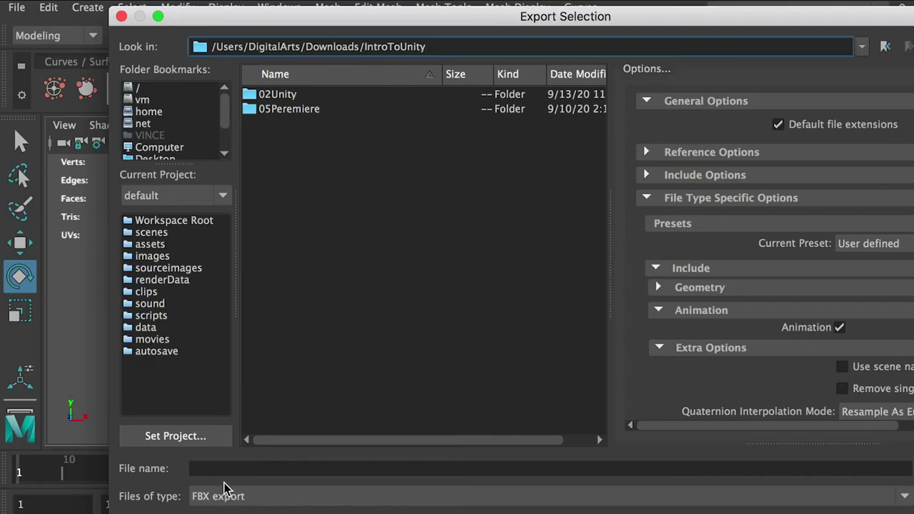
pyautogui.click(232, 497)
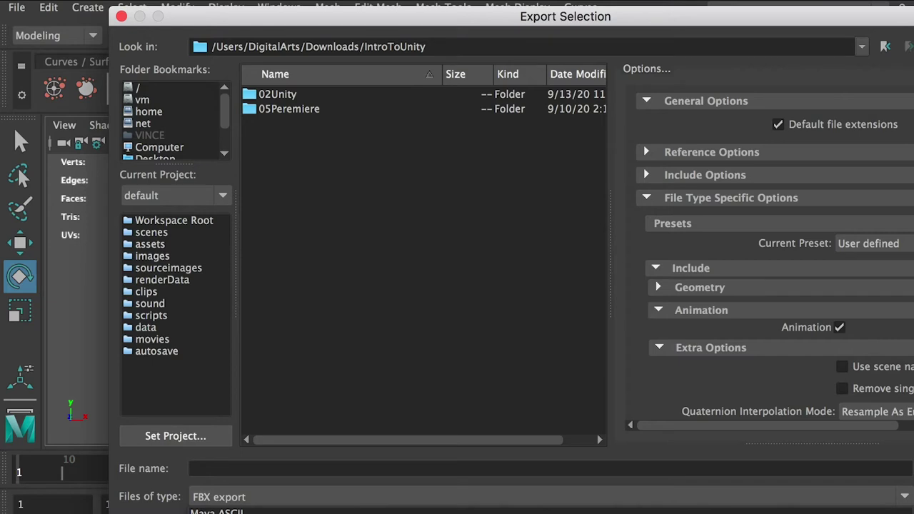
pyautogui.moveTo(255, 16); pyautogui.dragTo(254, 0)
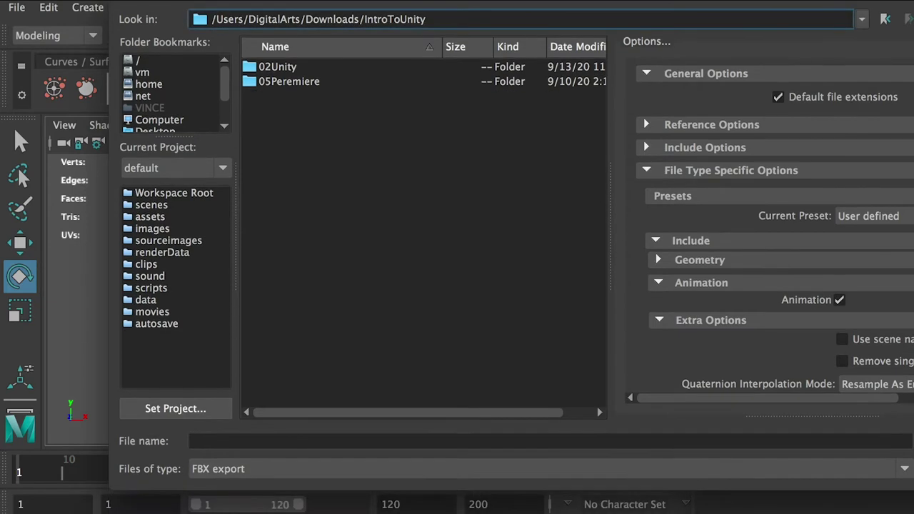
pyautogui.click(243, 470)
pyautogui.moveTo(221, 10); pyautogui.dragTo(211, 147)
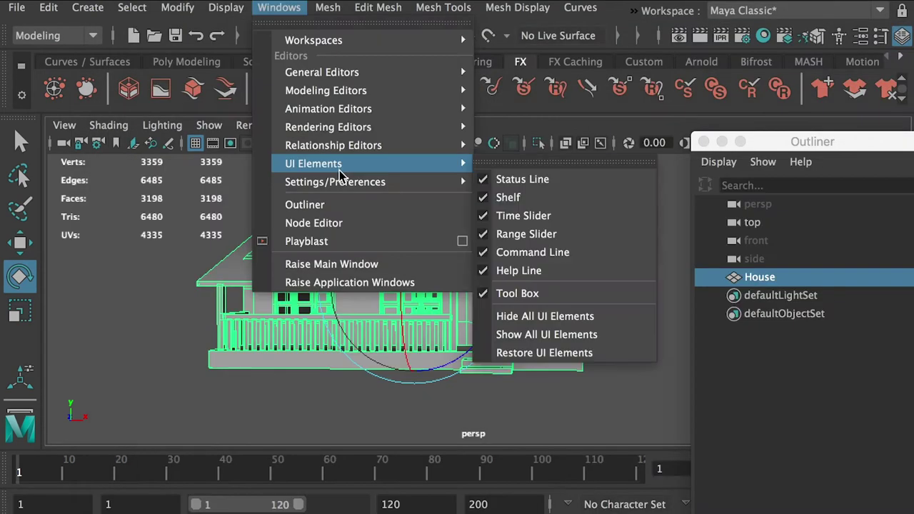
# Step: Search the Plug-in Manager for fbx and check that fbxmaya.bundle is set to load
pyautogui.moveTo(461, 183)
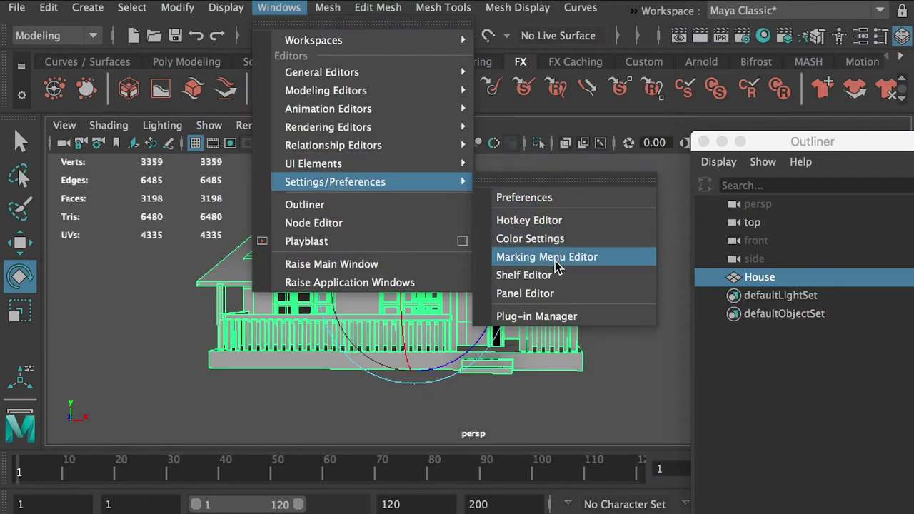
pyautogui.click(580, 320)
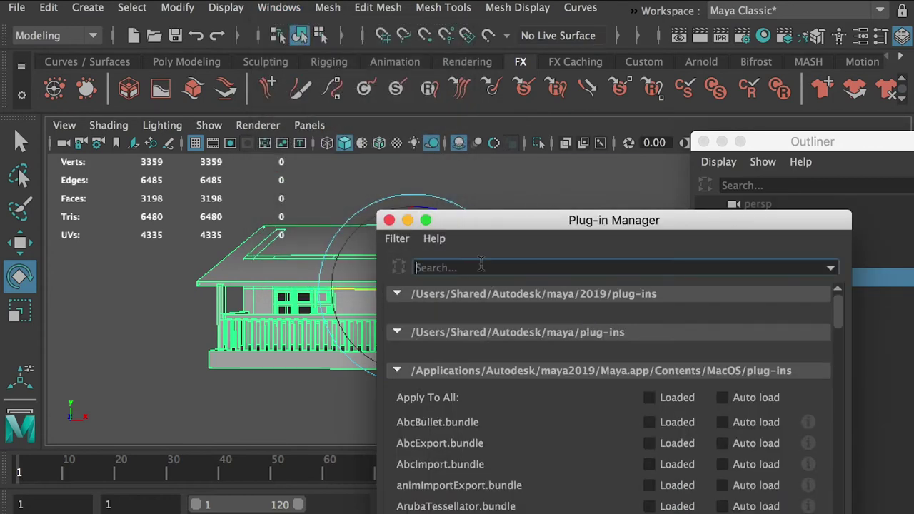
pyautogui.moveTo(482, 225); pyautogui.dragTo(359, 84)
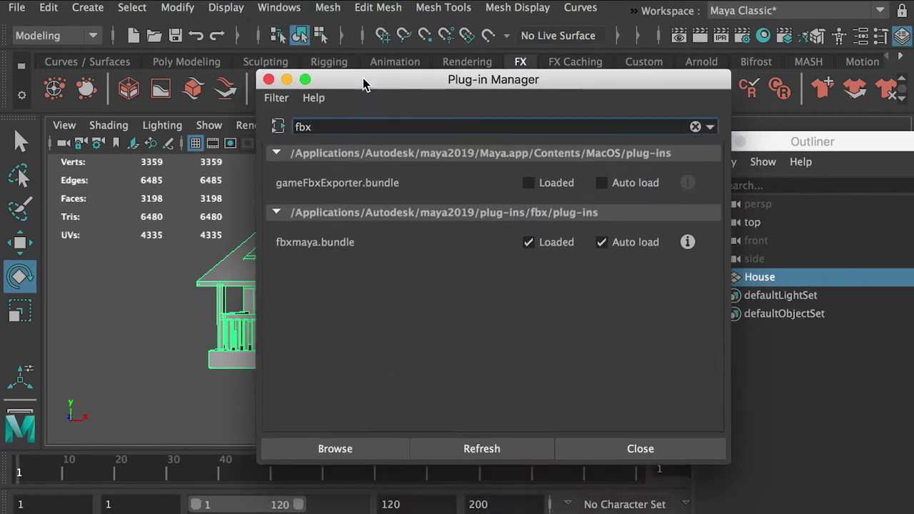
pyautogui.click(526, 241)
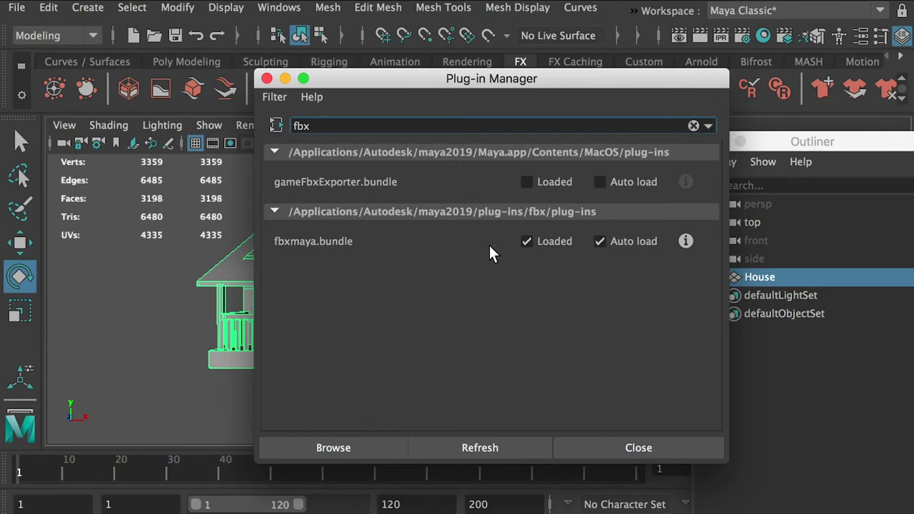
pyautogui.click(266, 80)
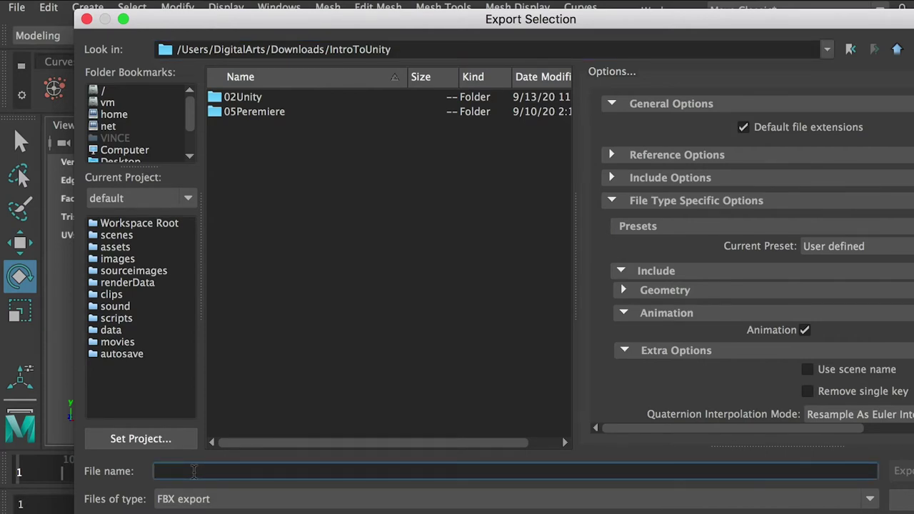
# Step: Export the selected mesh as an FBX file named House into the IntroToUnity folder
pyautogui.write('House')
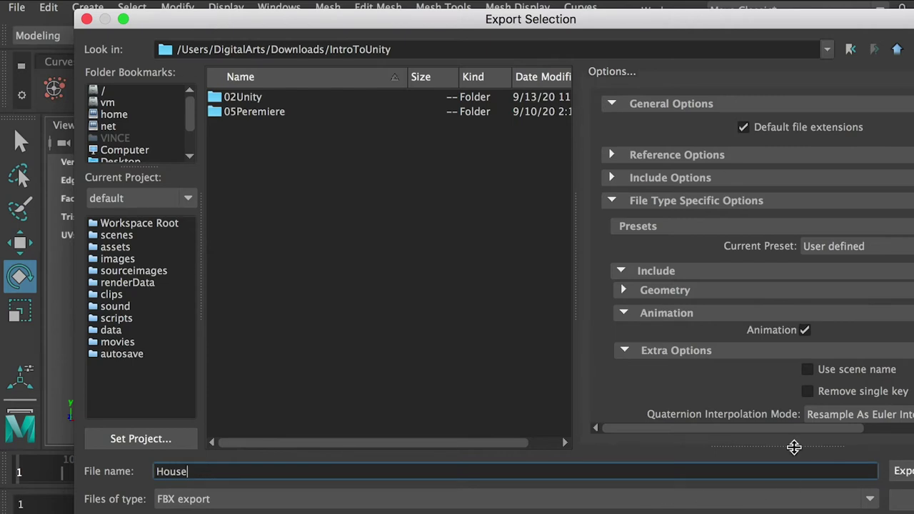
pyautogui.moveTo(751, 20); pyautogui.dragTo(708, 16)
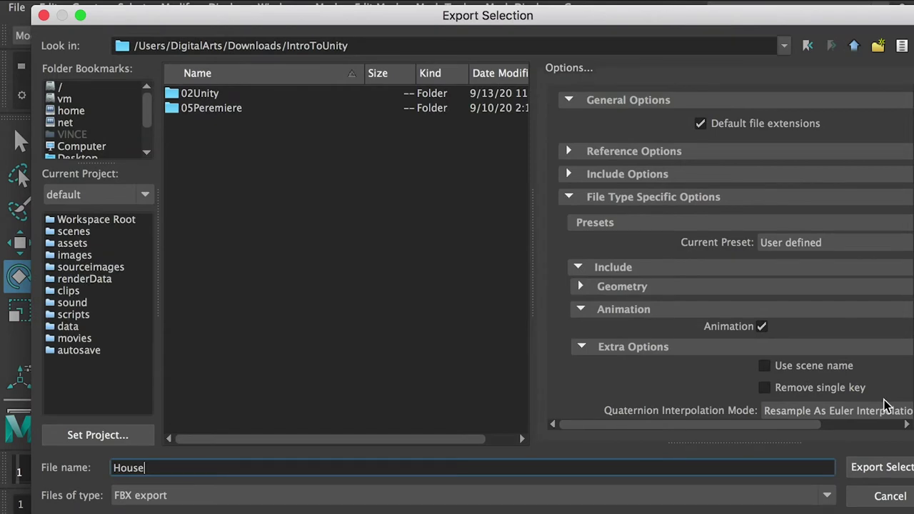
pyautogui.click(880, 470)
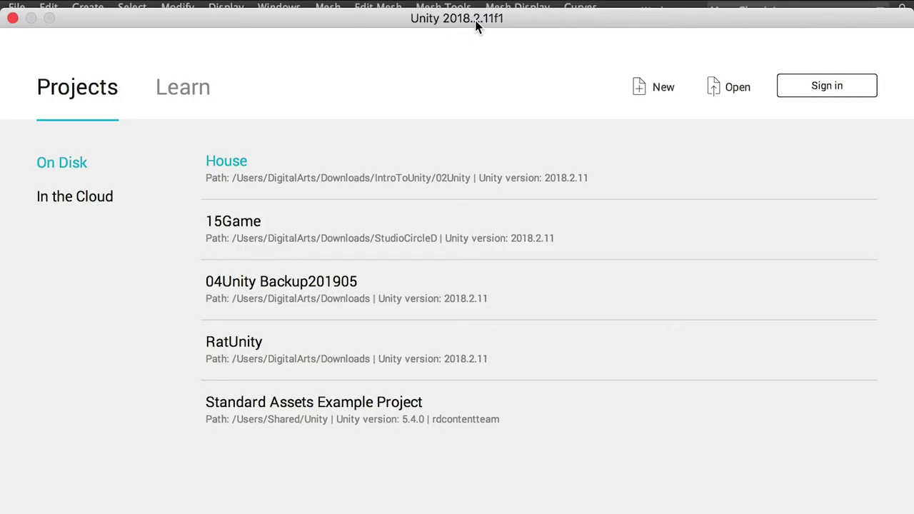
# Step: Switch to Unity and create a new project named HouseProject with the 3D template
pyautogui.click(651, 95)
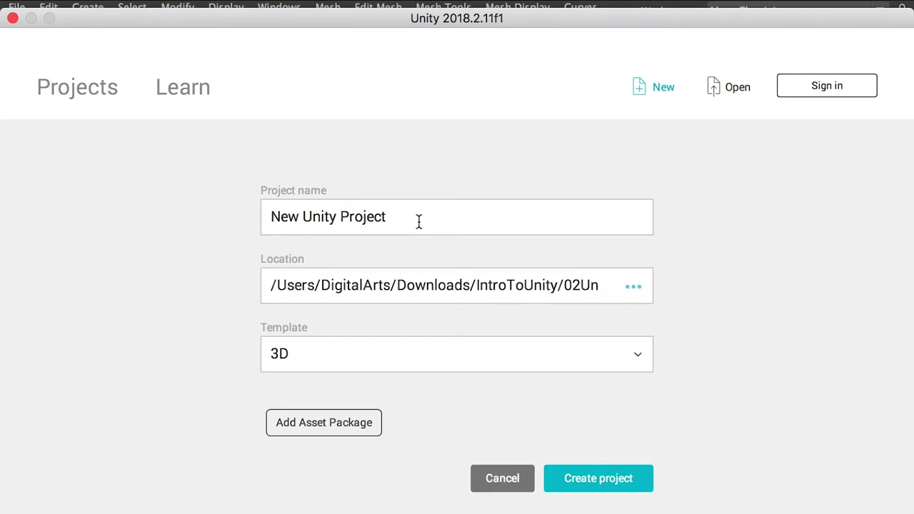
pyautogui.moveTo(419, 222); pyautogui.dragTo(193, 211)
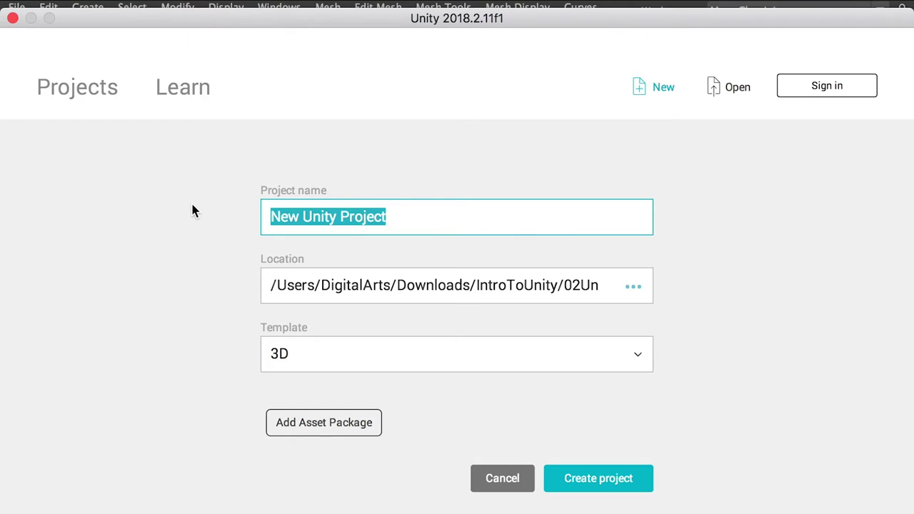
pyautogui.write('HouseProject')
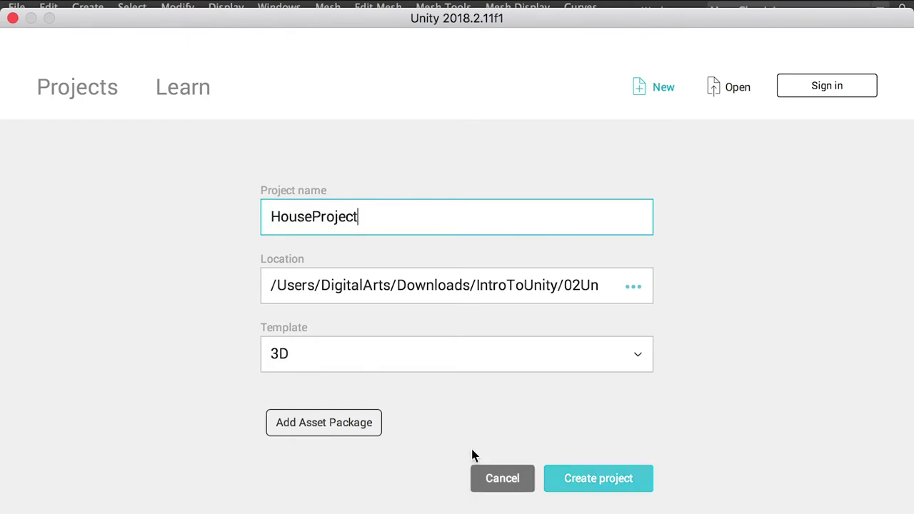
pyautogui.click(609, 488)
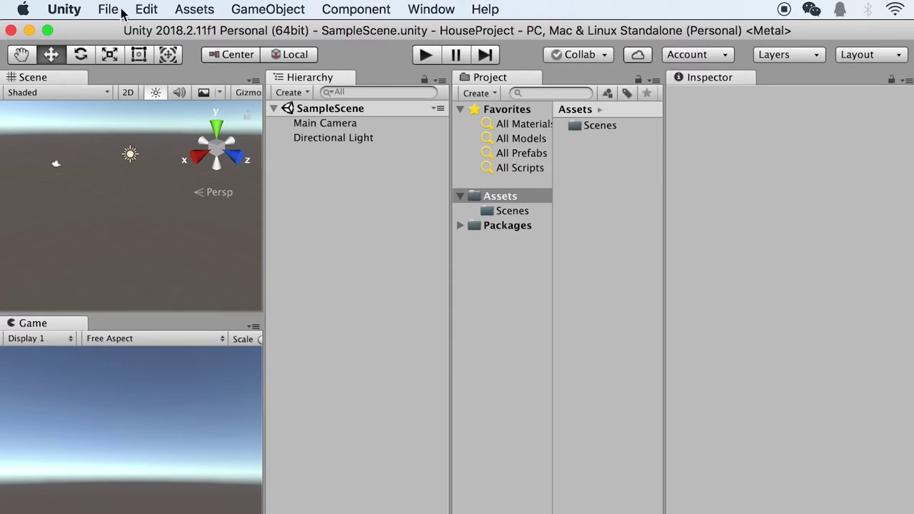
# Step: Add a 3D Plane object to SampleScene
pyautogui.click(252, 9)
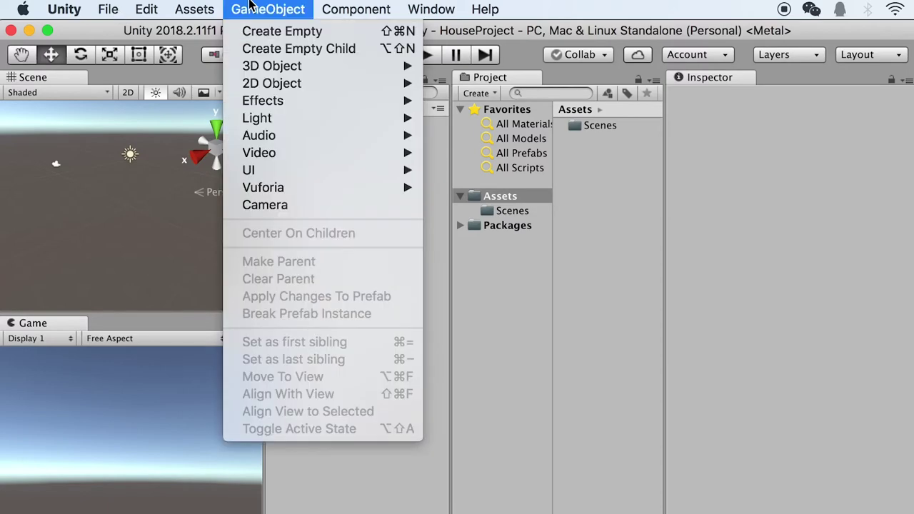
pyautogui.moveTo(325, 66)
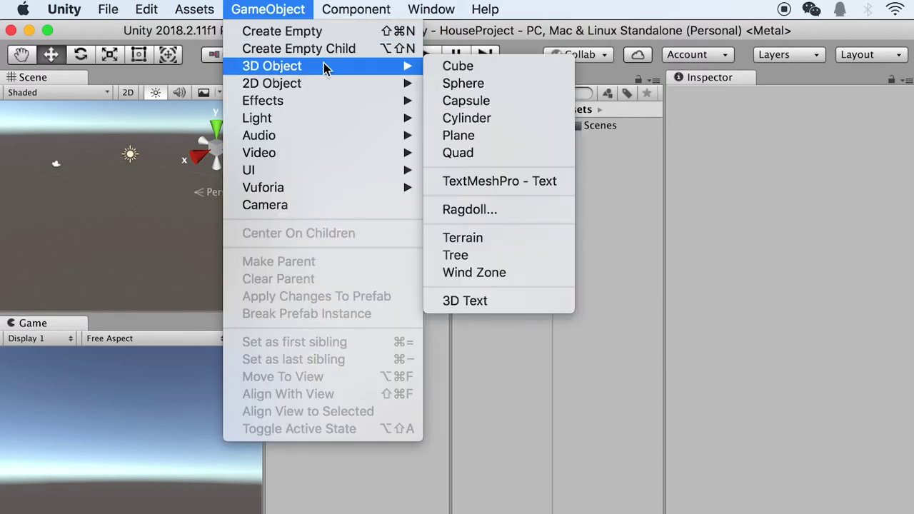
pyautogui.click(469, 140)
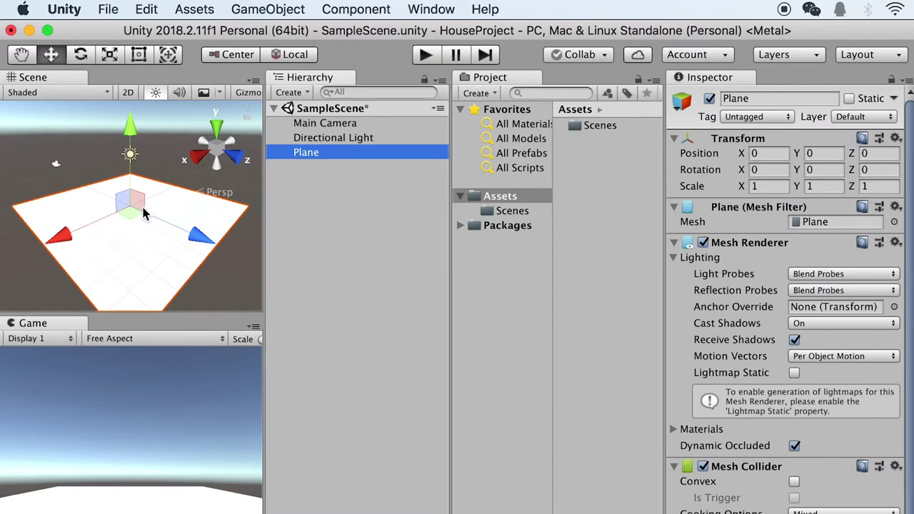
# Step: Scale the plane up uniformly by hand to about 3.5 times its size
pyautogui.press('r')
pyautogui.moveTo(140, 216); pyautogui.dragTo(276, 205)
pyautogui.keyDown('alt'); pyautogui.moveTo(187, 206); pyautogui.dragTo(109, 207, button='right'); pyautogui.keyUp('alt')
pyautogui.keyDown('alt'); pyautogui.moveTo(109, 208); pyautogui.dragTo(166, 206); pyautogui.keyUp('alt')
# Step: Set the plane's scale to 4 on X, Y and Z, then deselect it
pyautogui.click(778, 188)
pyautogui.write('4')
pyautogui.click(842, 186)
pyautogui.write('4')
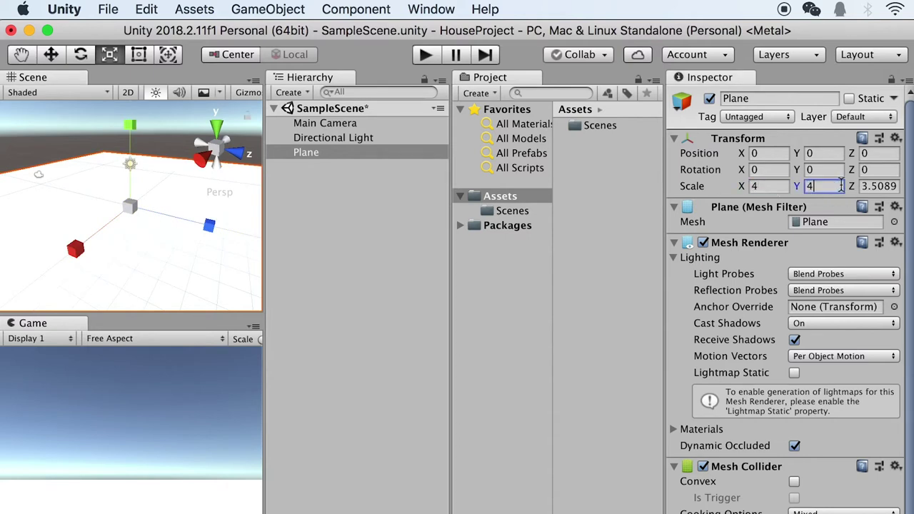
pyautogui.click(879, 186)
pyautogui.write('4')
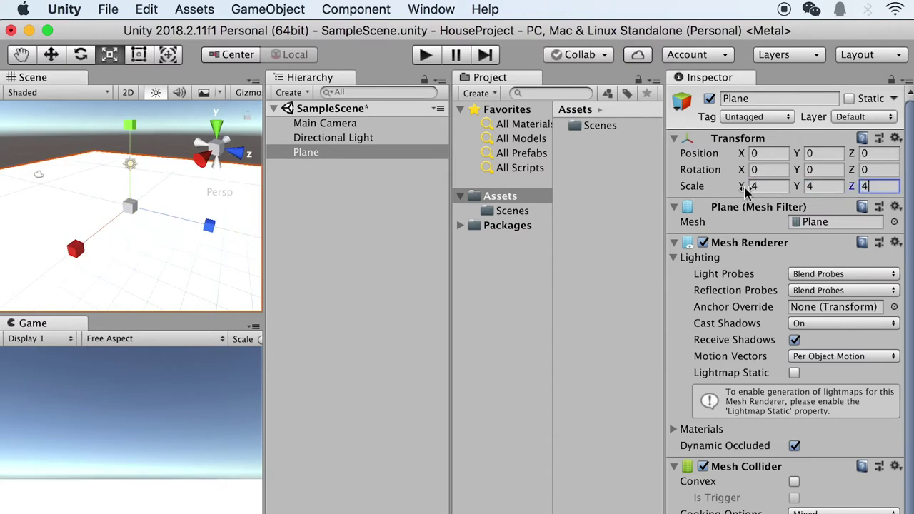
pyautogui.click(458, 228)
pyautogui.click(314, 153)
pyautogui.click(331, 193)
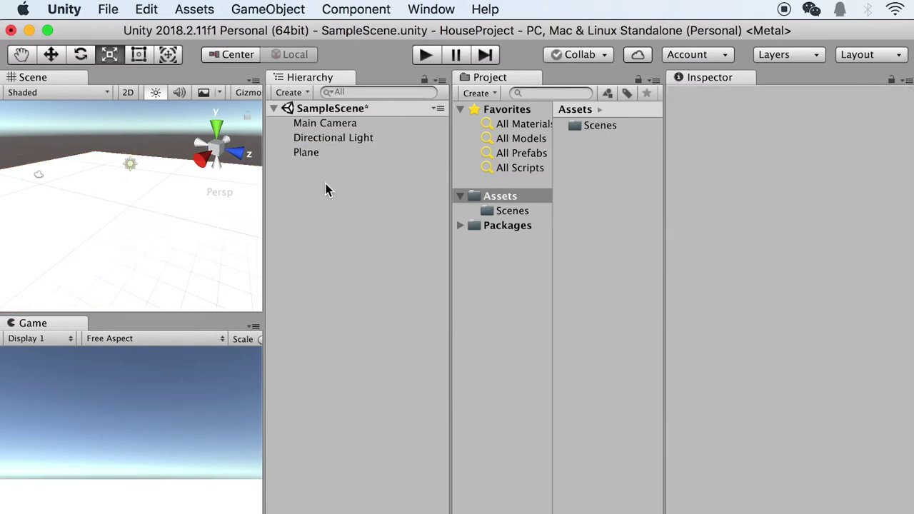
# Step: Import the entire Characters standard asset package into the project and accept the required API update
pyautogui.click(267, 10)
pyautogui.moveTo(205, 9)
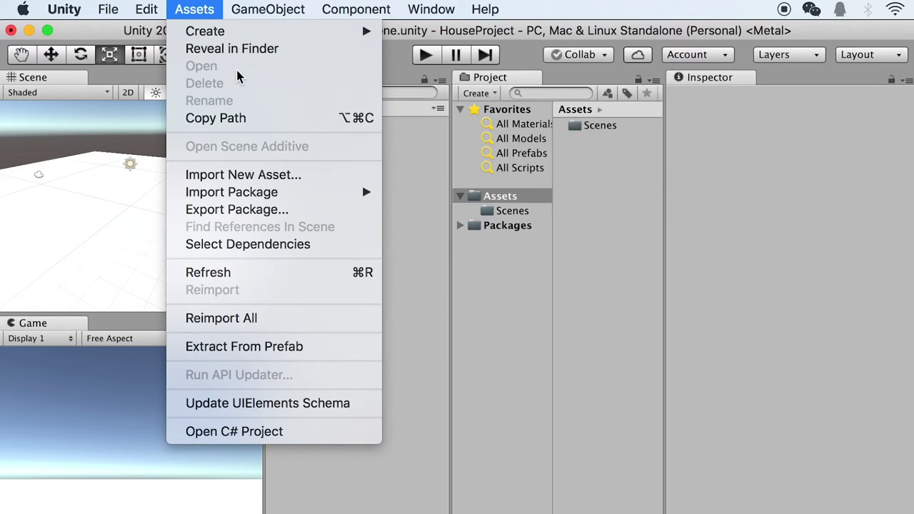
pyautogui.moveTo(237, 196)
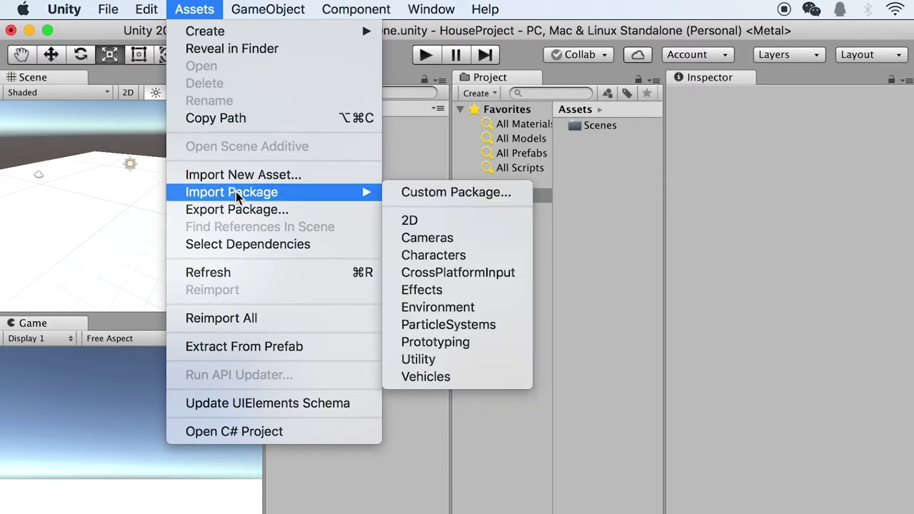
pyautogui.click(445, 257)
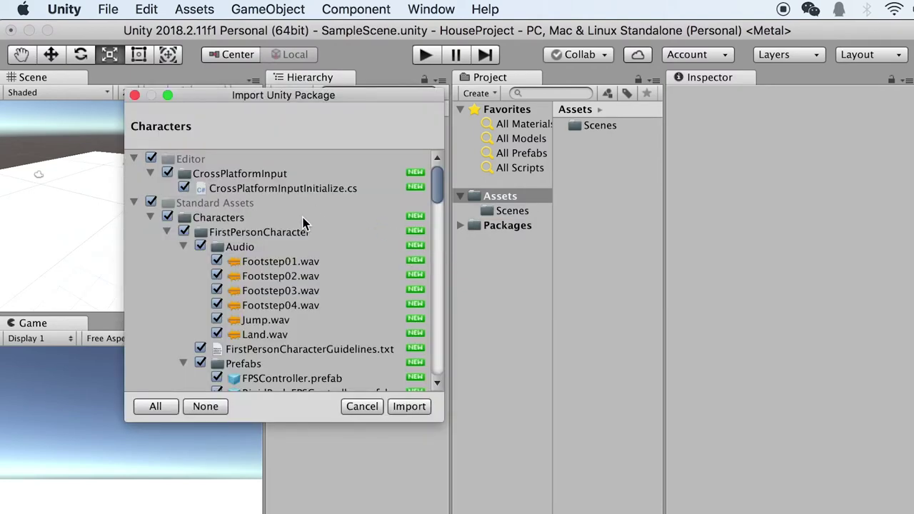
pyautogui.moveTo(437, 178); pyautogui.dragTo(426, 159)
pyautogui.click(410, 406)
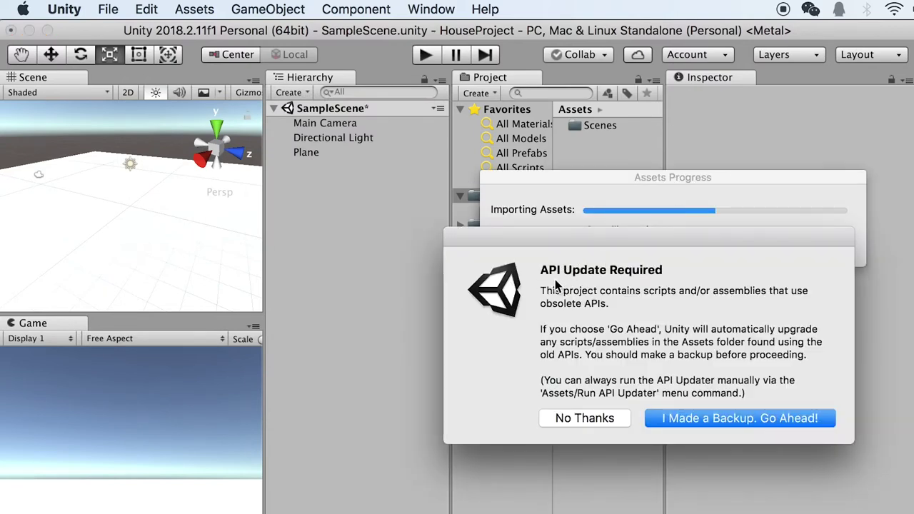
pyautogui.click(721, 432)
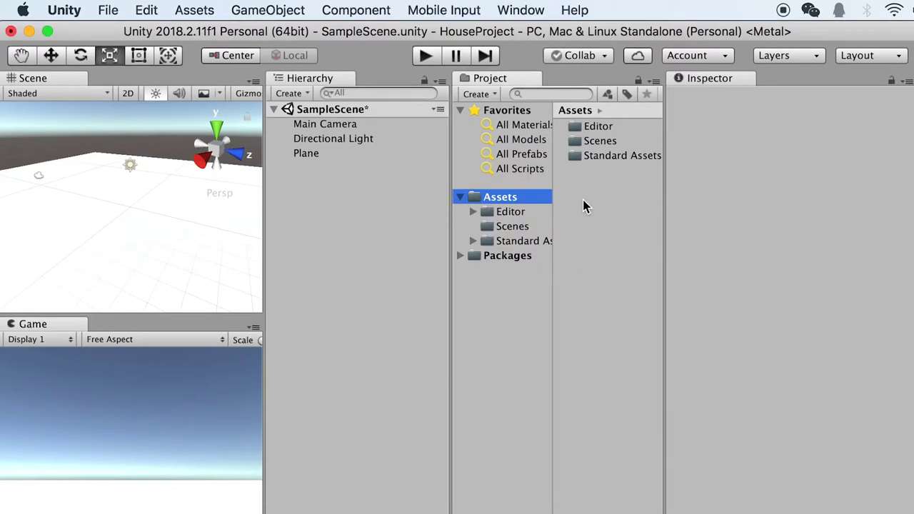
pyautogui.click(611, 158)
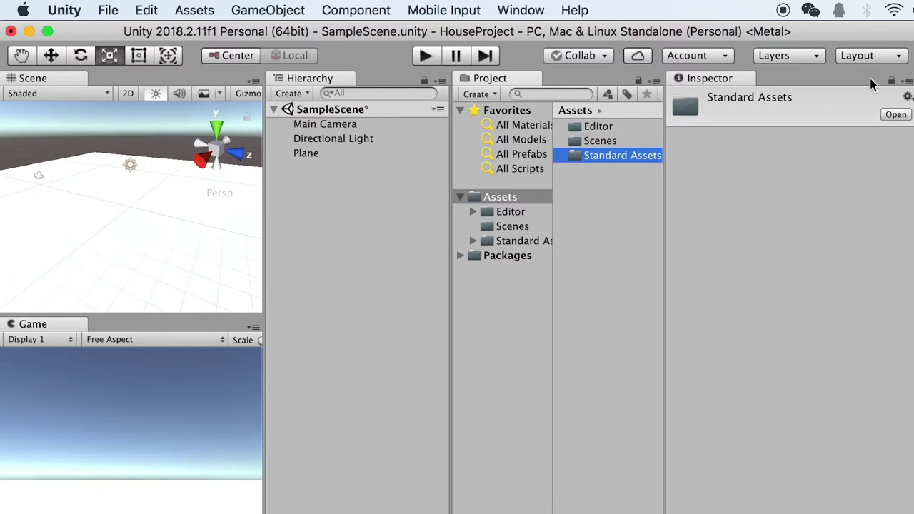
pyautogui.click(871, 58)
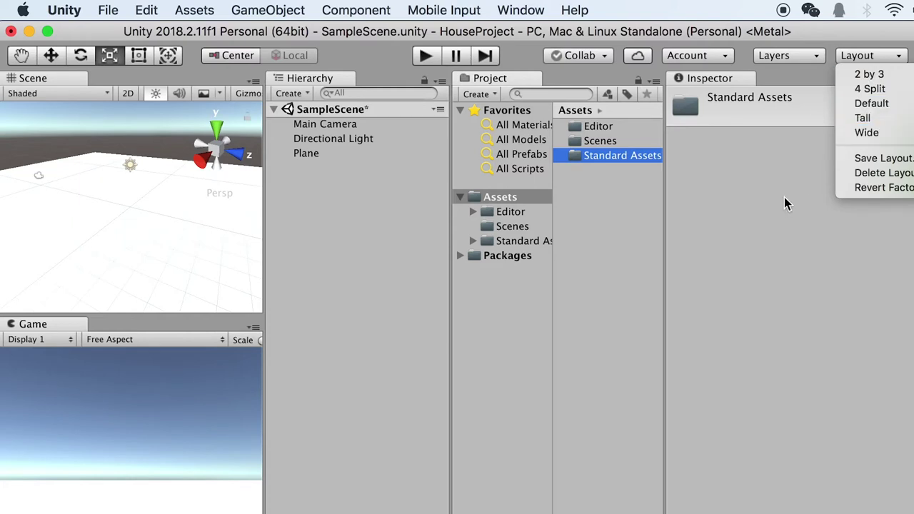
pyautogui.click(742, 261)
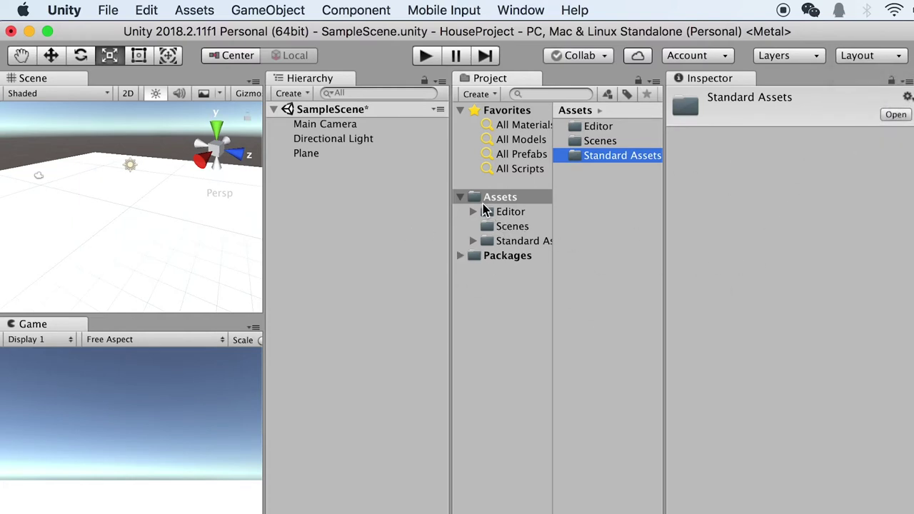
pyautogui.click(789, 55)
pyautogui.click(789, 55)
# Step: Place the FPSController prefab from Standard Assets/Characters/FirstPersonCharacter/Prefabs onto the plane in the scene
pyautogui.doubleClick(579, 156)
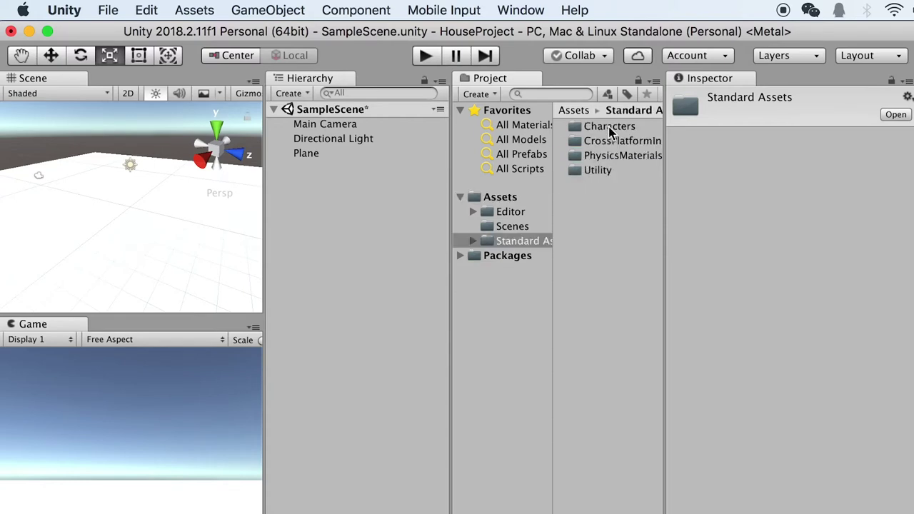
pyautogui.click(584, 130)
pyautogui.doubleClick(604, 128)
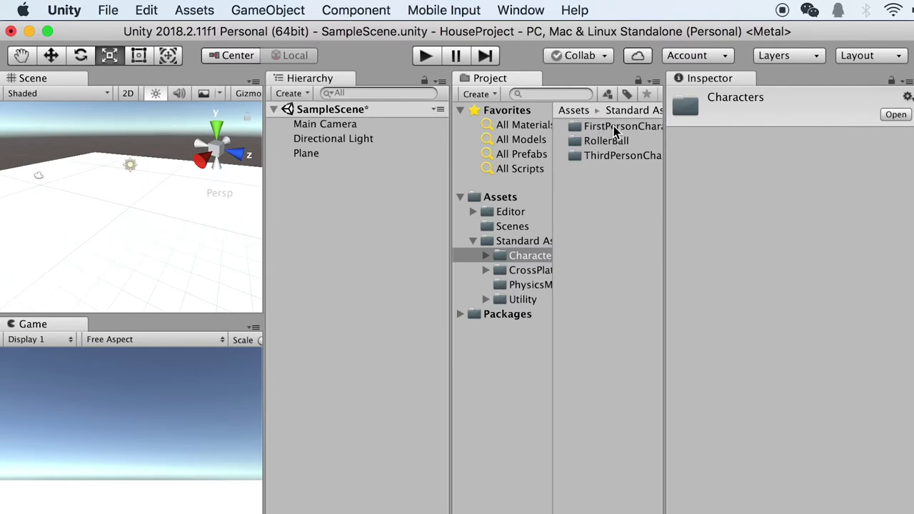
pyautogui.doubleClick(613, 128)
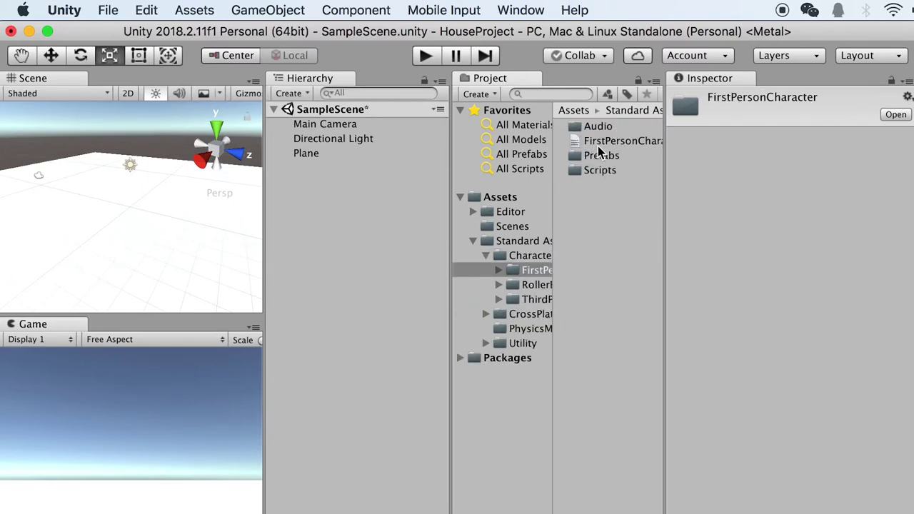
pyautogui.click(606, 157)
pyautogui.click(604, 157)
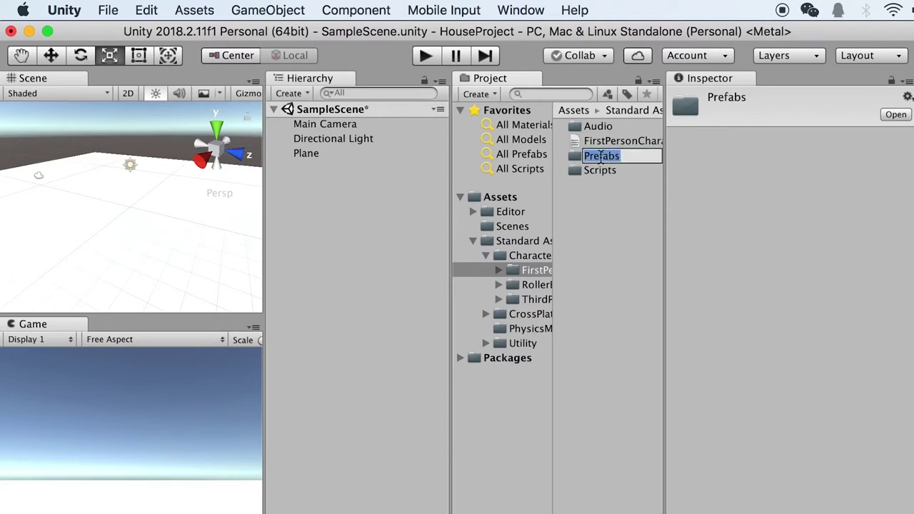
pyautogui.doubleClick(578, 158)
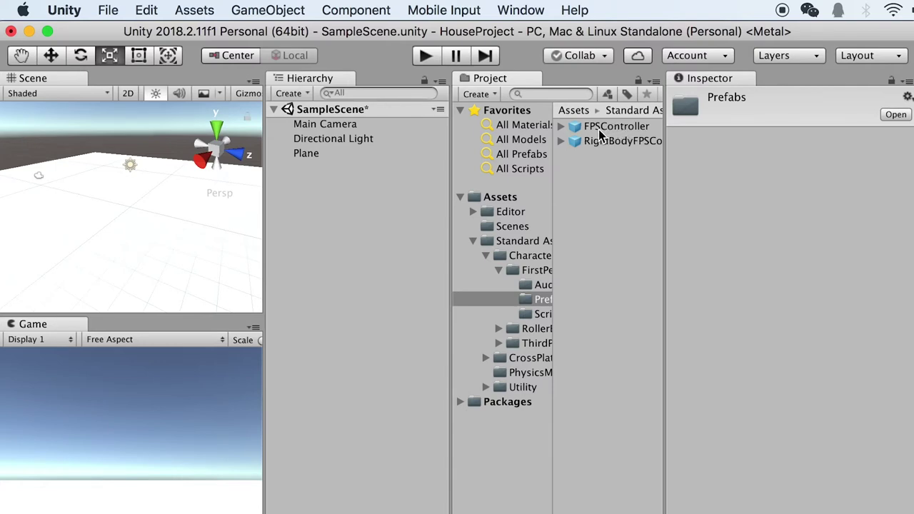
pyautogui.moveTo(621, 128); pyautogui.dragTo(122, 224)
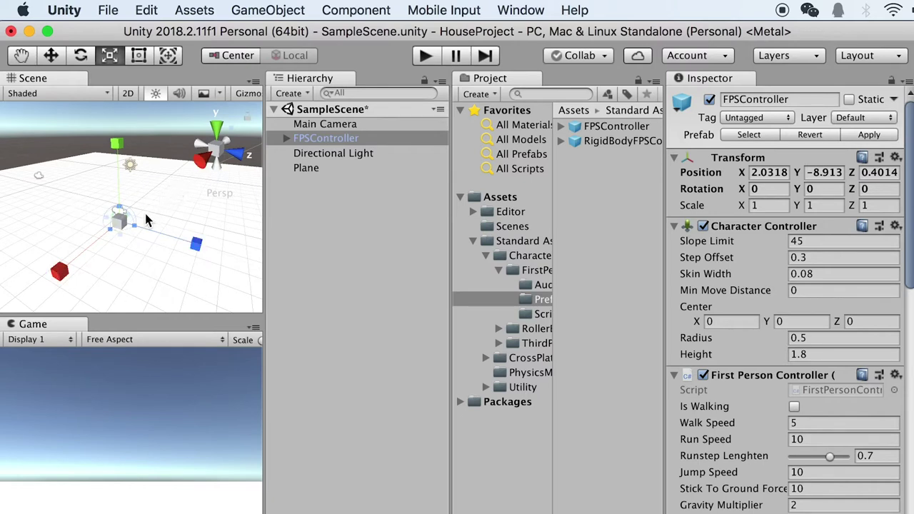
# Step: Move the FPSController straight up to a Y position of about 1.16, so it stands above the plane
pyautogui.press('f')
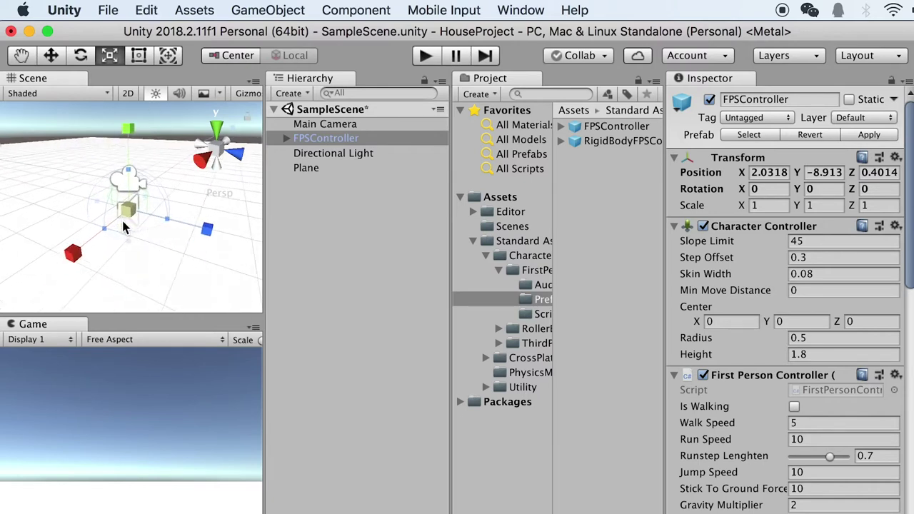
pyautogui.keyDown('alt'); pyautogui.moveTo(143, 216); pyautogui.dragTo(140, 203); pyautogui.keyUp('alt')
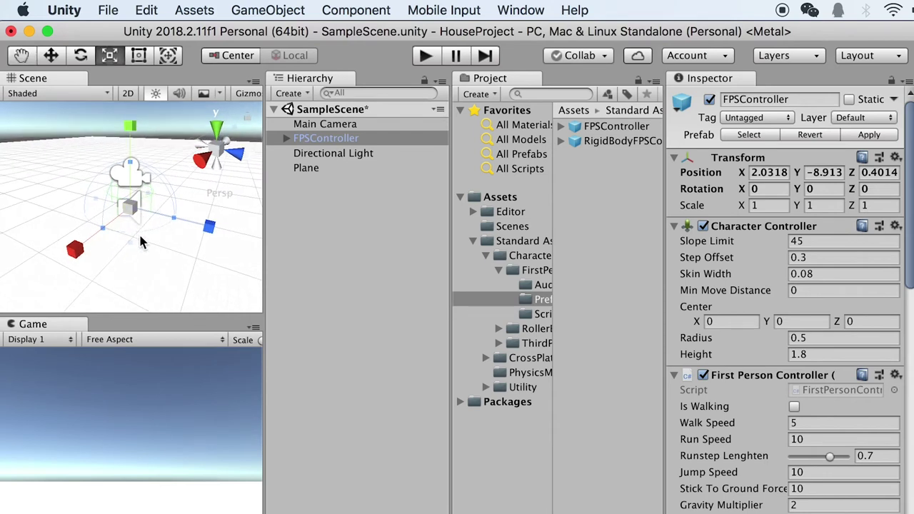
pyautogui.keyDown('alt'); pyautogui.moveTo(141, 248); pyautogui.dragTo(166, 211); pyautogui.keyUp('alt')
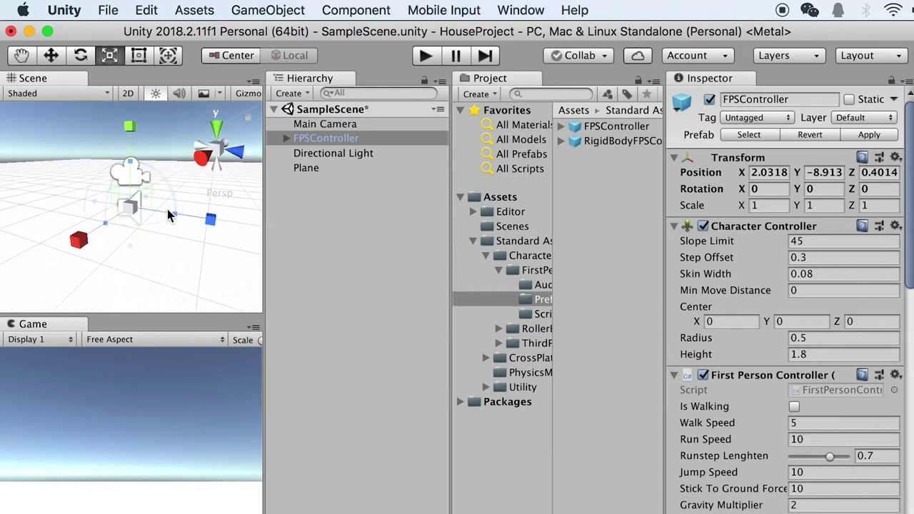
pyautogui.press('w')
pyautogui.keyDown('alt'); pyautogui.moveTo(99, 170); pyautogui.dragTo(138, 221, button='right'); pyautogui.keyUp('alt')
pyautogui.keyDown('alt'); pyautogui.moveTo(133, 209); pyautogui.dragTo(158, 278); pyautogui.keyUp('alt')
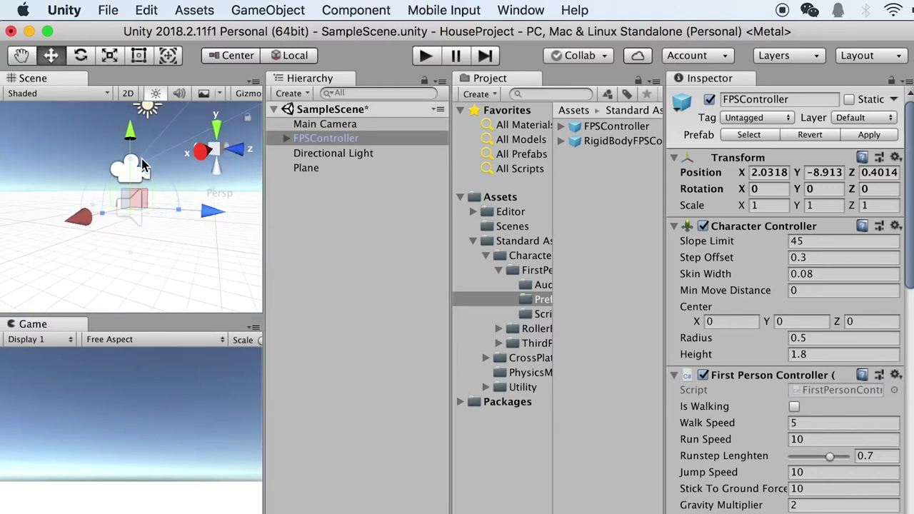
pyautogui.moveTo(137, 137); pyautogui.dragTo(127, 87)
pyautogui.press('f')
pyautogui.keyDown('alt'); pyautogui.moveTo(153, 222); pyautogui.dragTo(223, 287); pyautogui.keyUp('alt')
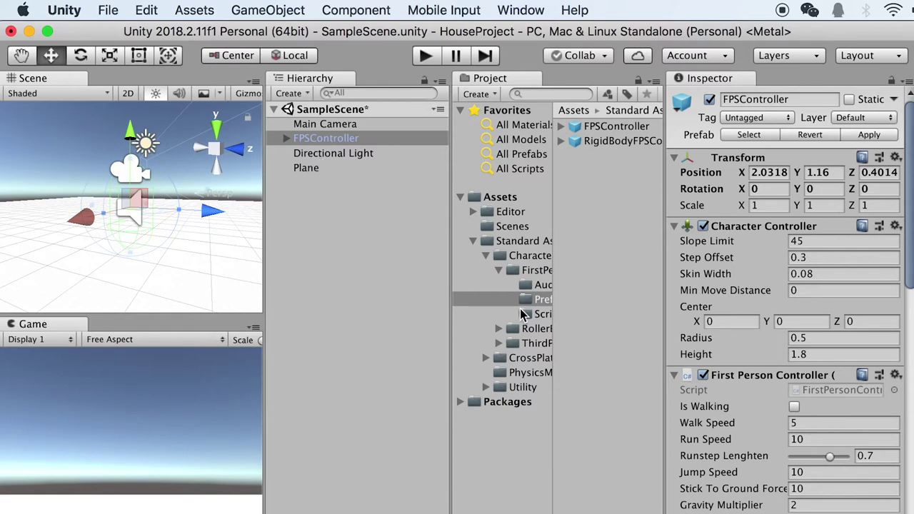
# Step: Return to the root Assets folder with Standard Assets collapsed, and in Finder create a folder named Model inside HouseProject's Assets folder
pyautogui.click(504, 200)
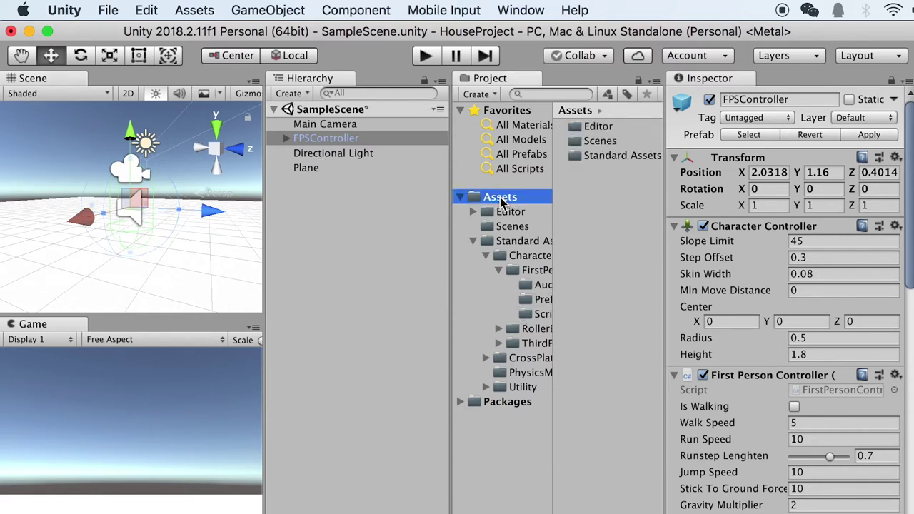
pyautogui.click(473, 242)
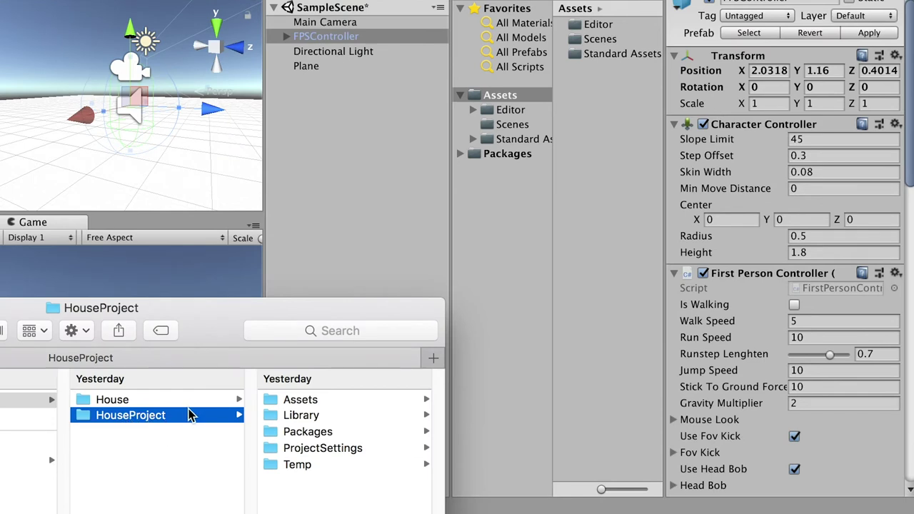
pyautogui.click(299, 400)
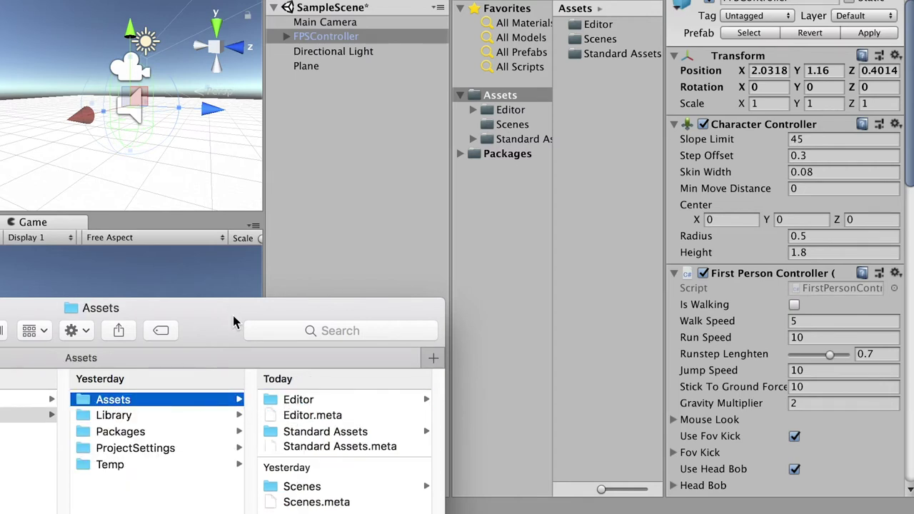
pyautogui.moveTo(231, 319); pyautogui.dragTo(180, 270)
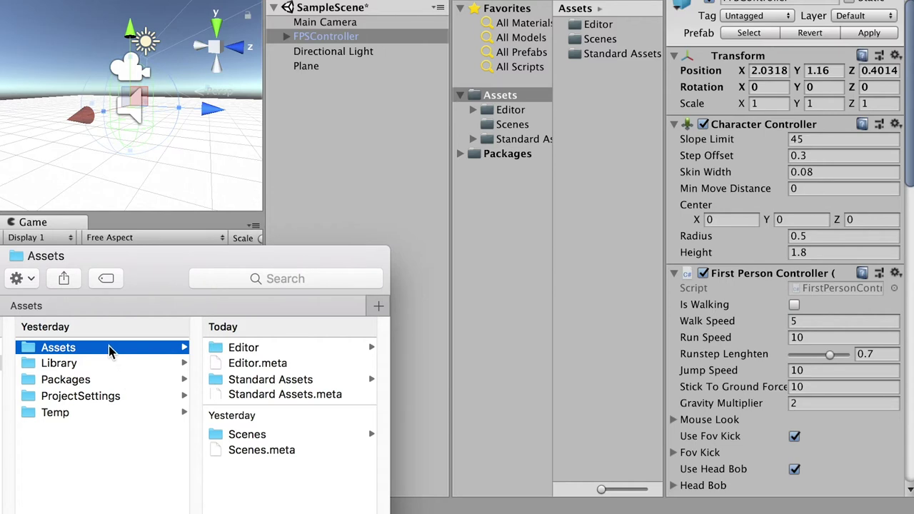
pyautogui.rightClick(255, 473)
pyautogui.click(290, 484)
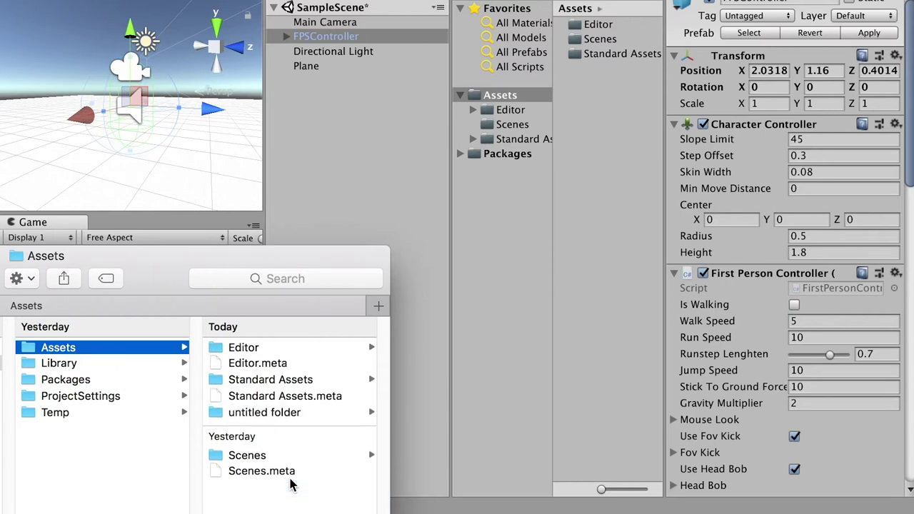
pyautogui.write('Model')
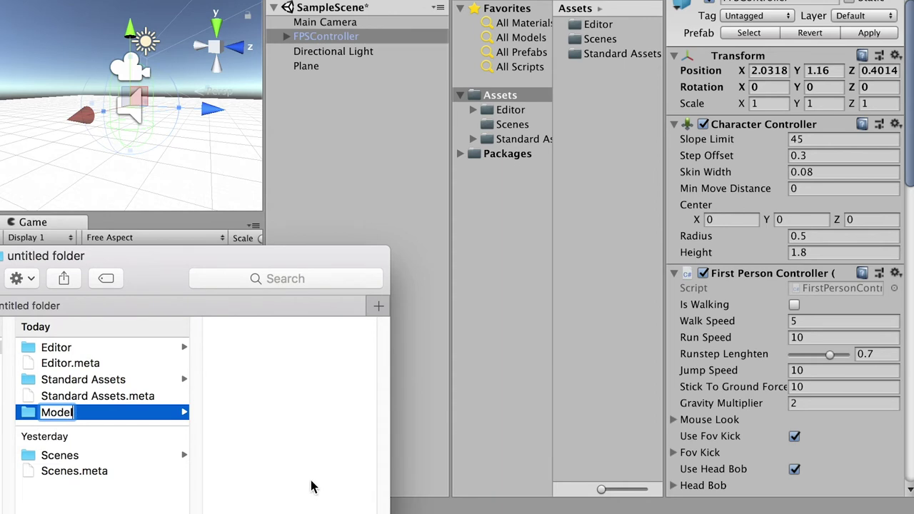
pyautogui.press('Return')
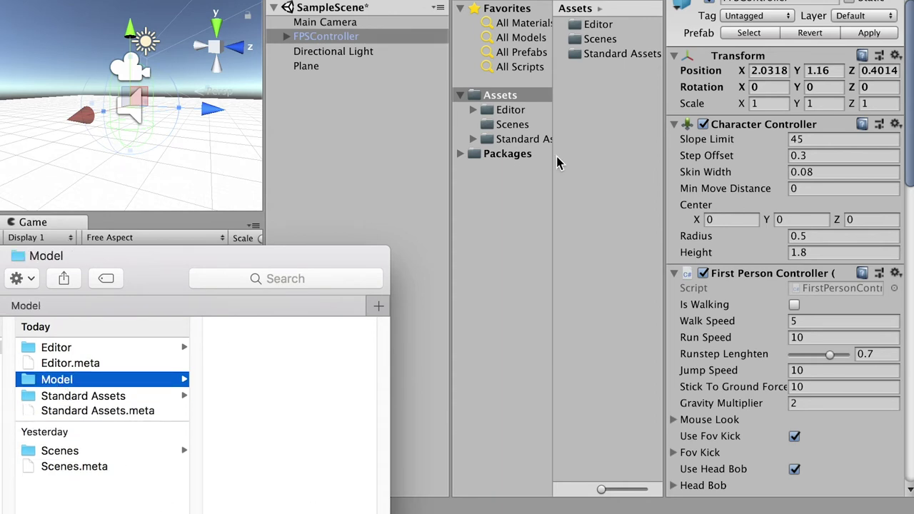
# Step: Switch back to Unity and create a new folder named Texture inside Assets
pyautogui.click(512, 187)
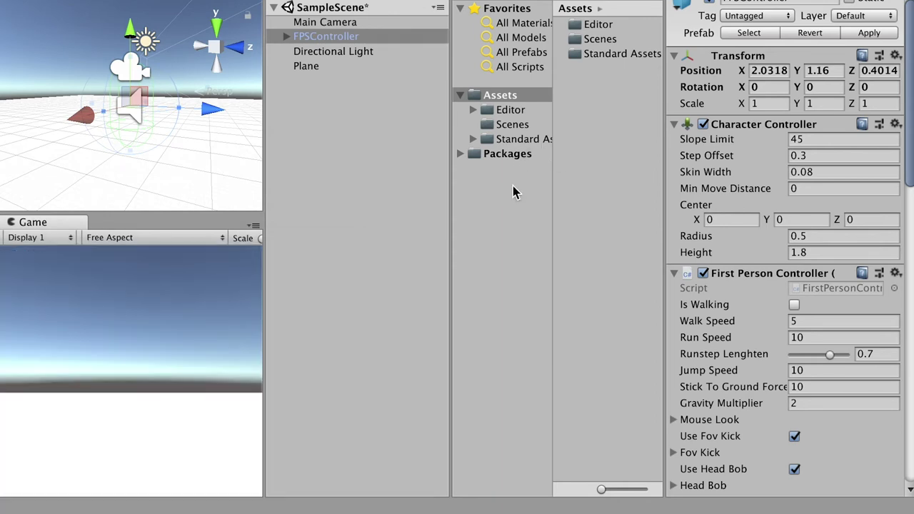
pyautogui.rightClick(498, 100)
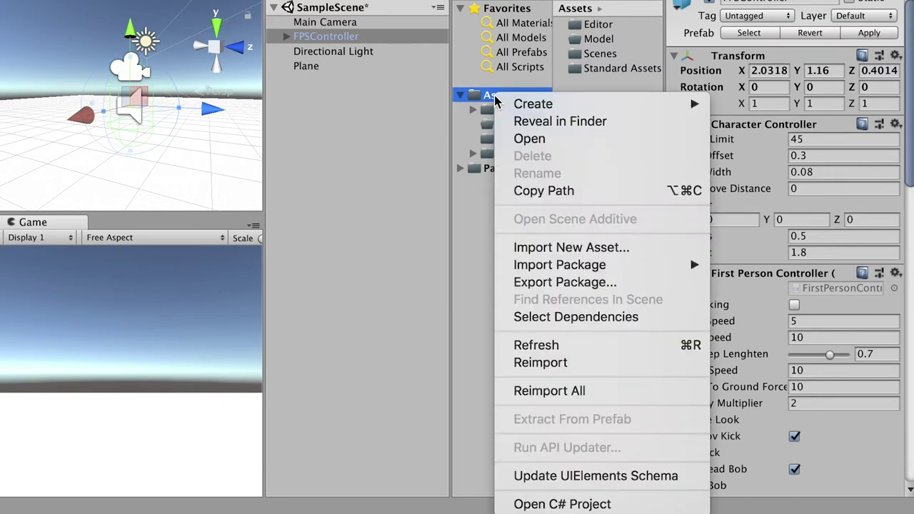
pyautogui.moveTo(537, 103)
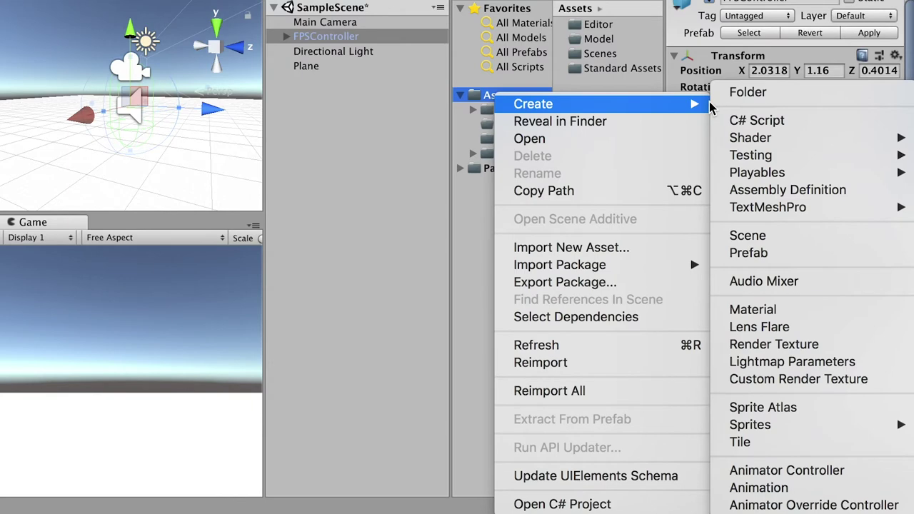
pyautogui.click(746, 93)
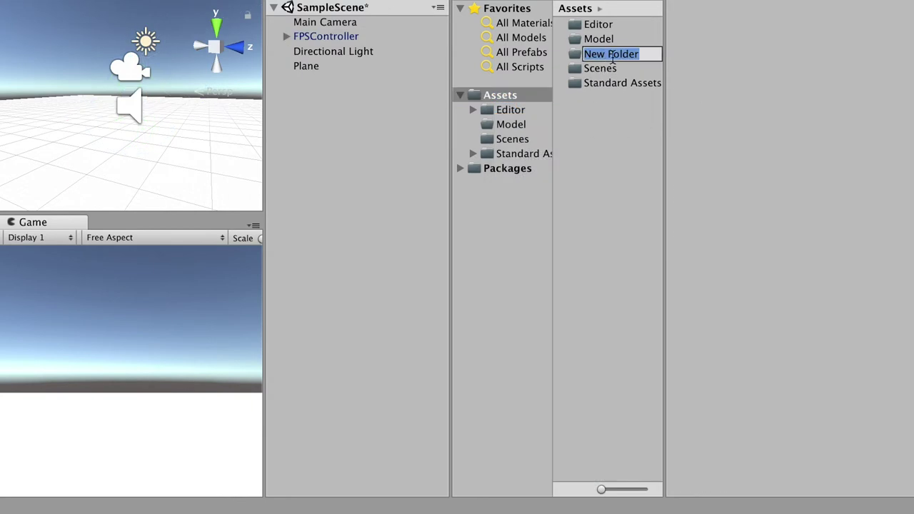
pyautogui.write('Textur')
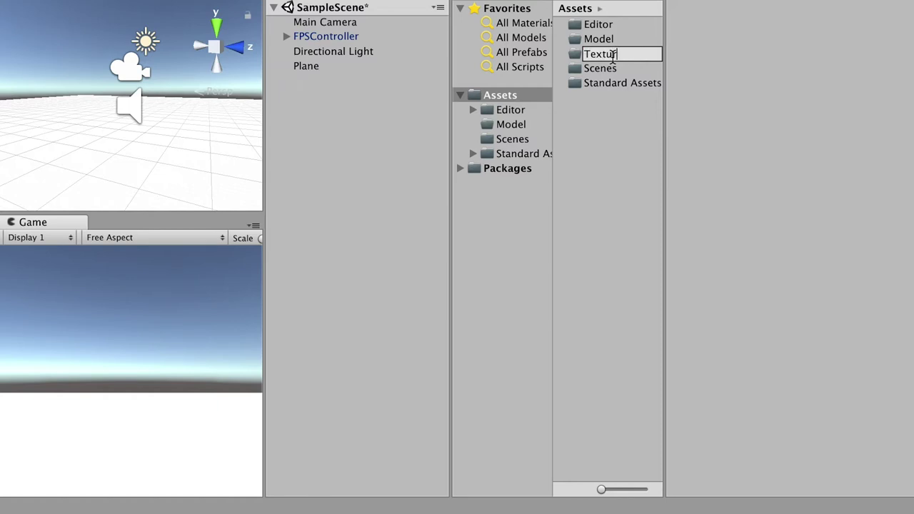
pyautogui.write('e')
pyautogui.press('Return')
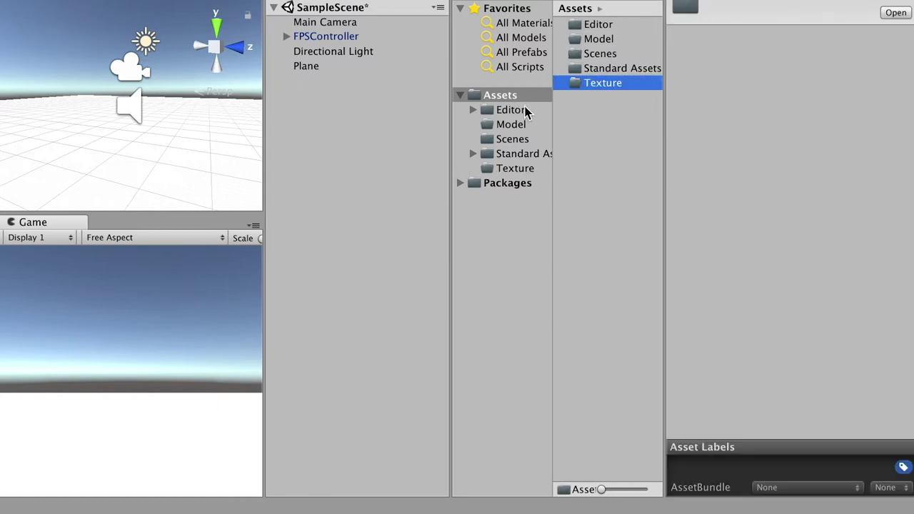
# Step: Check the Model and Texture folders inside the project's Assets folder in Finder, and return to Unity
pyautogui.press('super+Tab')
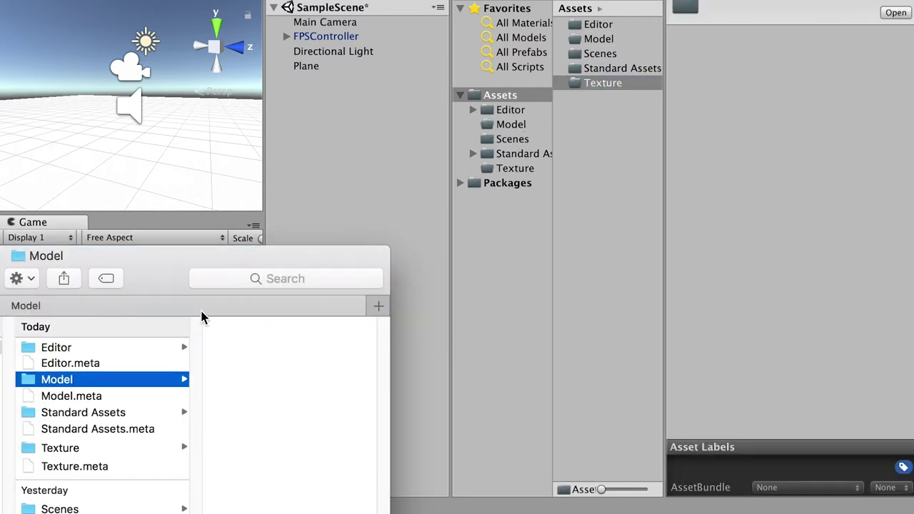
pyautogui.moveTo(170, 271); pyautogui.dragTo(314, 269)
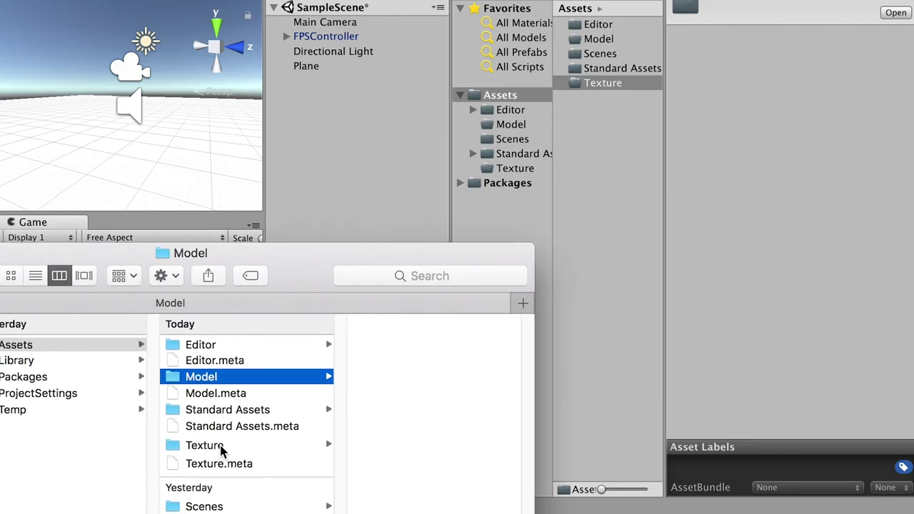
pyautogui.moveTo(236, 266); pyautogui.dragTo(243, 247)
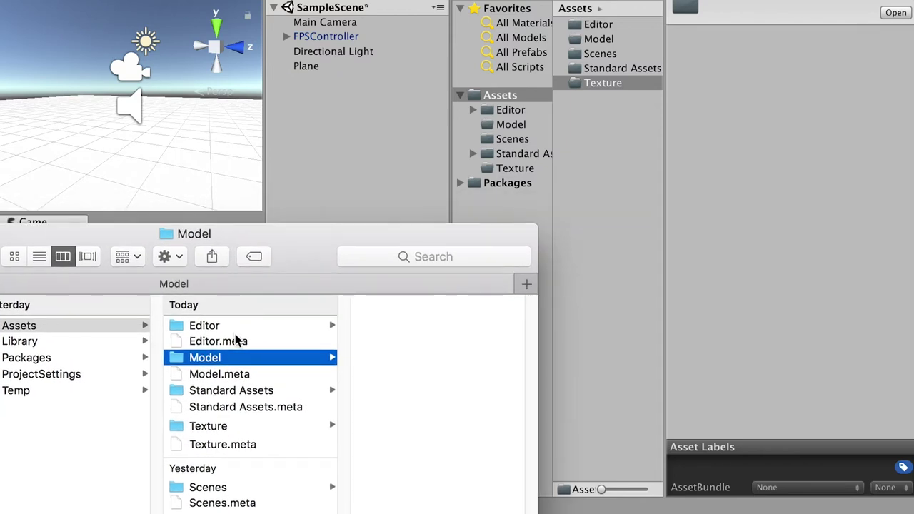
pyautogui.click(579, 152)
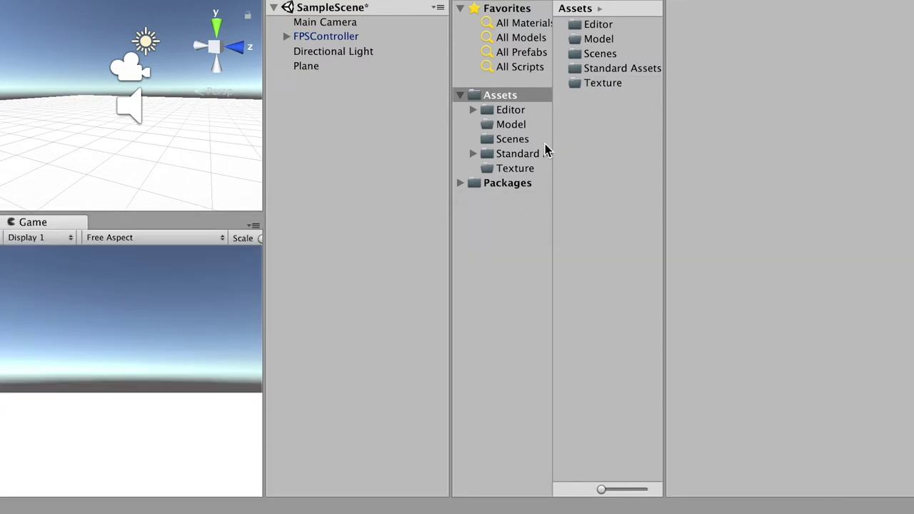
# Step: Switch to Finder and create a folder named Material inside the project's Assets folder
pyautogui.press('super+Tab')
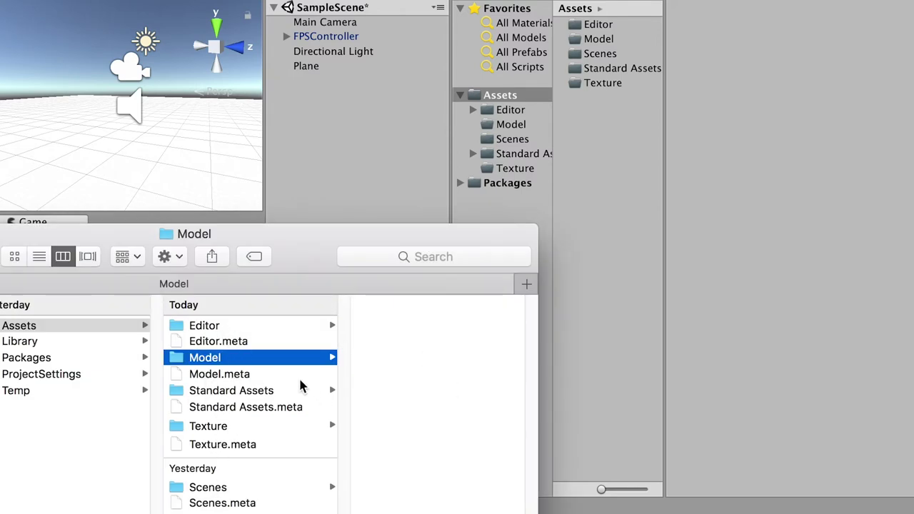
pyautogui.moveTo(293, 258); pyautogui.dragTo(295, 213)
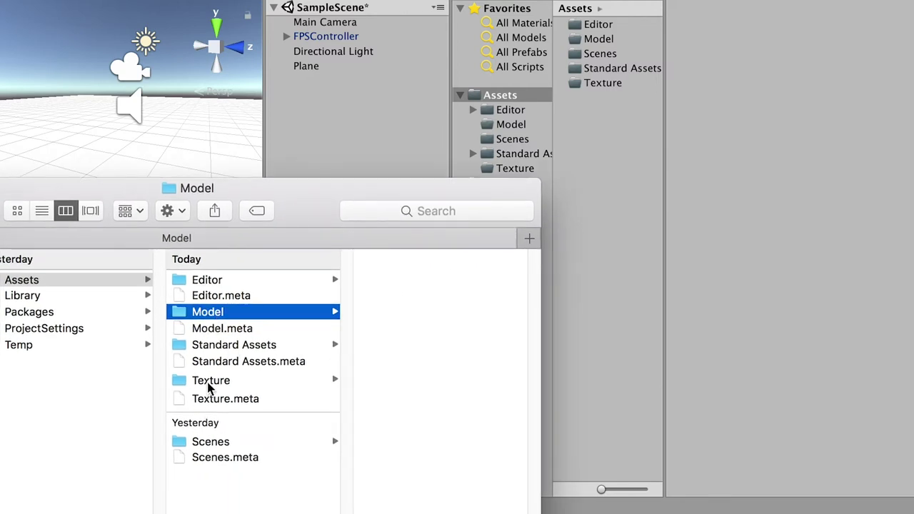
pyautogui.rightClick(209, 508)
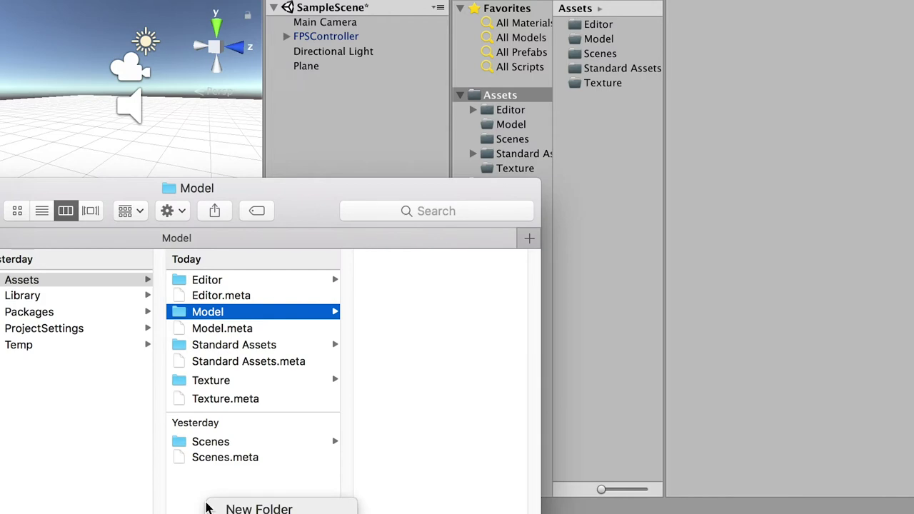
pyautogui.click(236, 508)
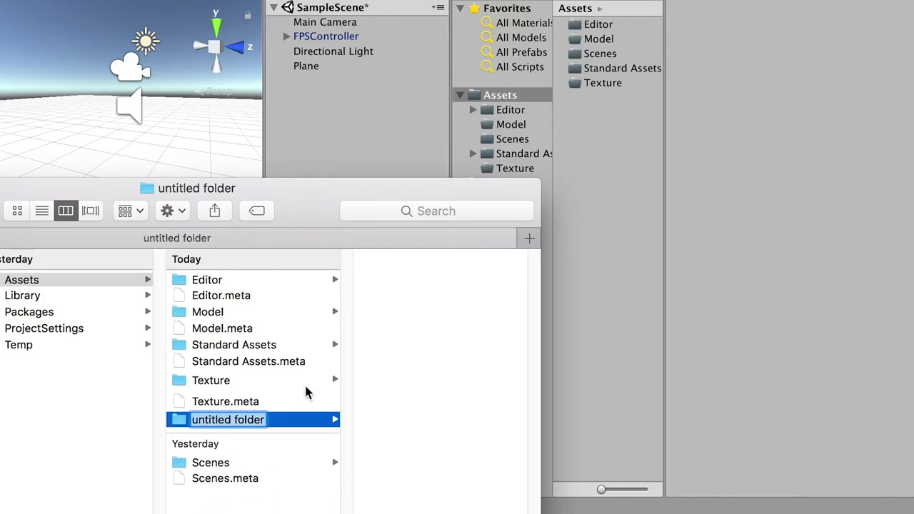
pyautogui.write('Material')
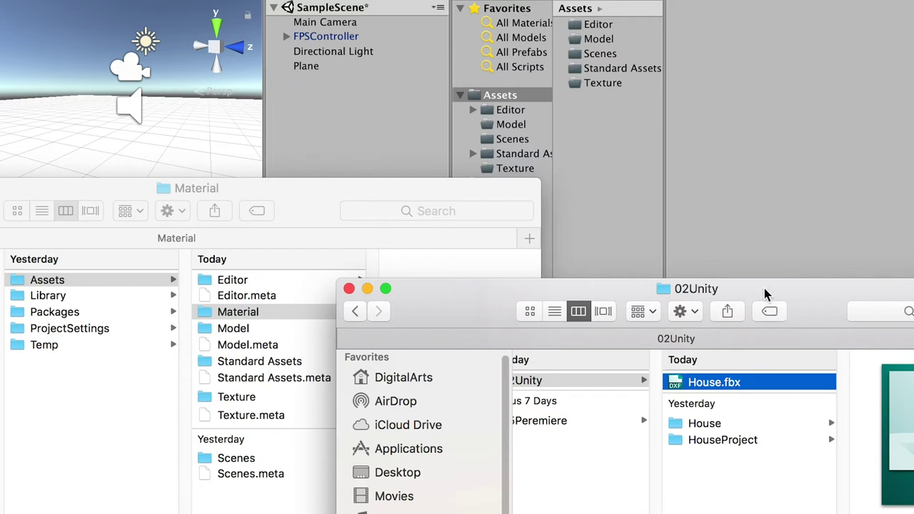
# Step: Move House.fbx from the 02Unity folder into the Model folder inside the project's Assets folder
pyautogui.moveTo(764, 295); pyautogui.dragTo(902, 295)
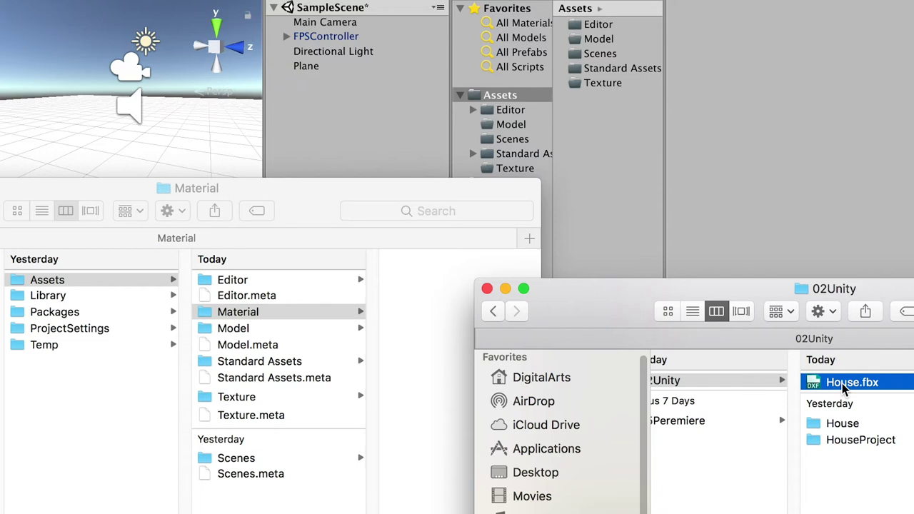
pyautogui.click(235, 329)
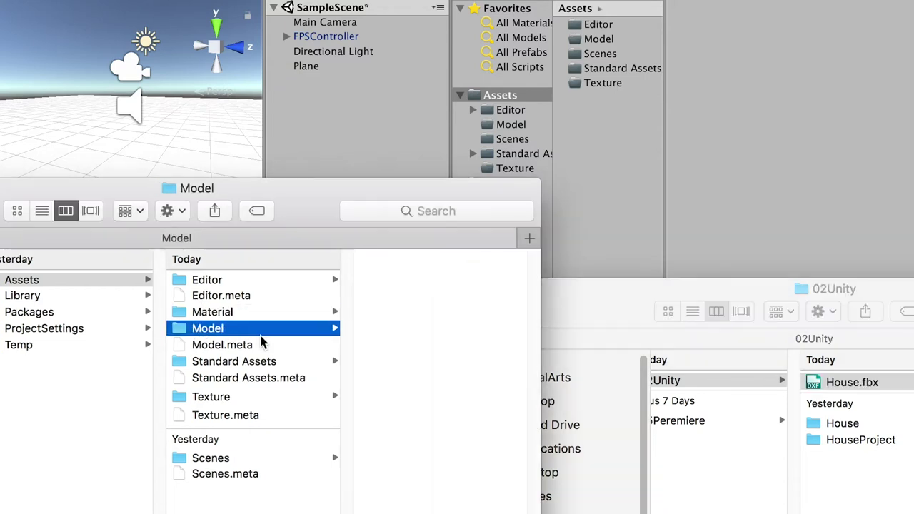
pyautogui.moveTo(820, 384); pyautogui.dragTo(400, 357)
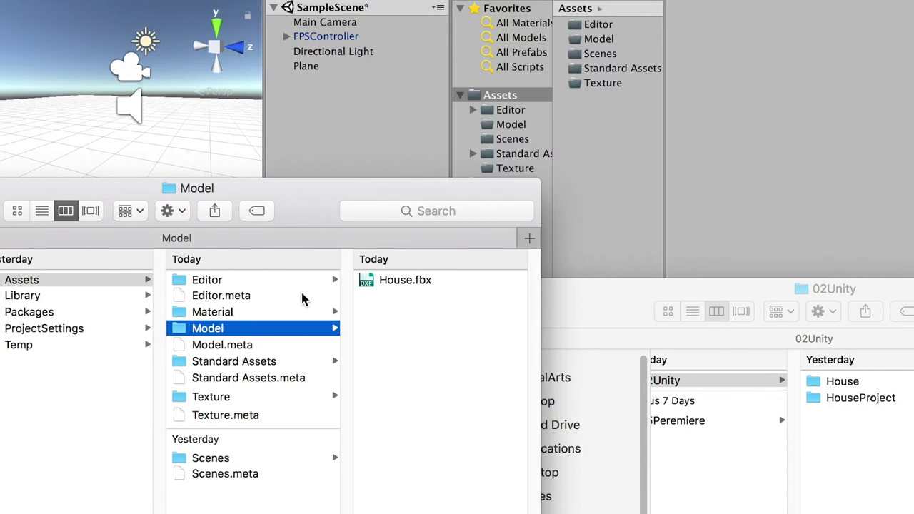
# Step: Switch back to Unity, place the House model from Assets/Model in the scene and shift it along Z to about -5.95
pyautogui.click(613, 191)
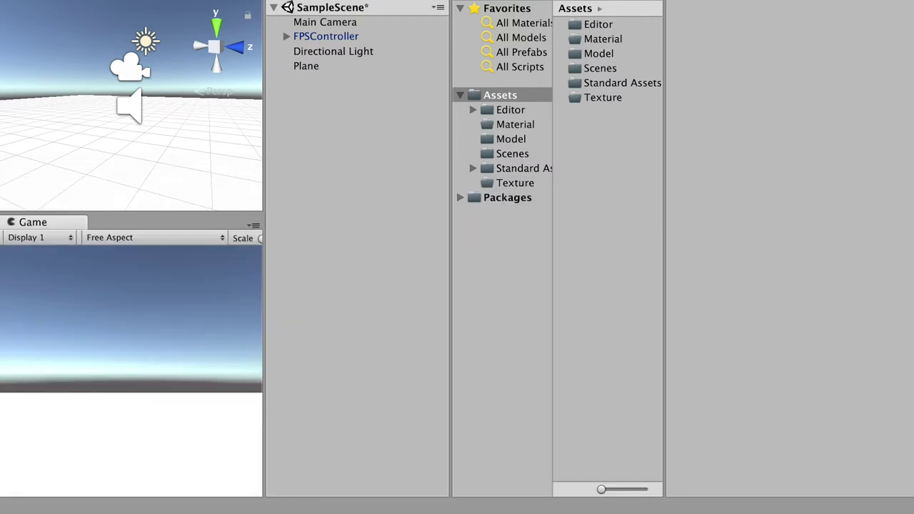
pyautogui.click(516, 141)
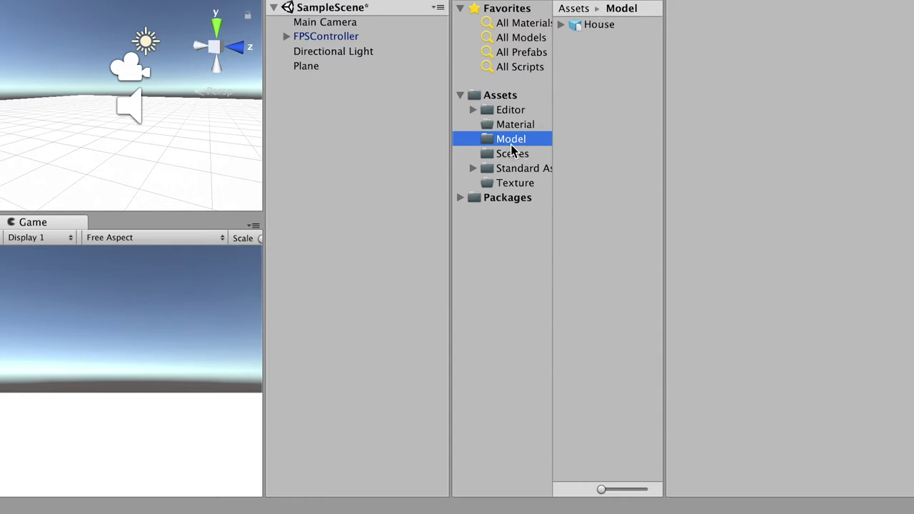
pyautogui.moveTo(597, 30); pyautogui.dragTo(117, 114)
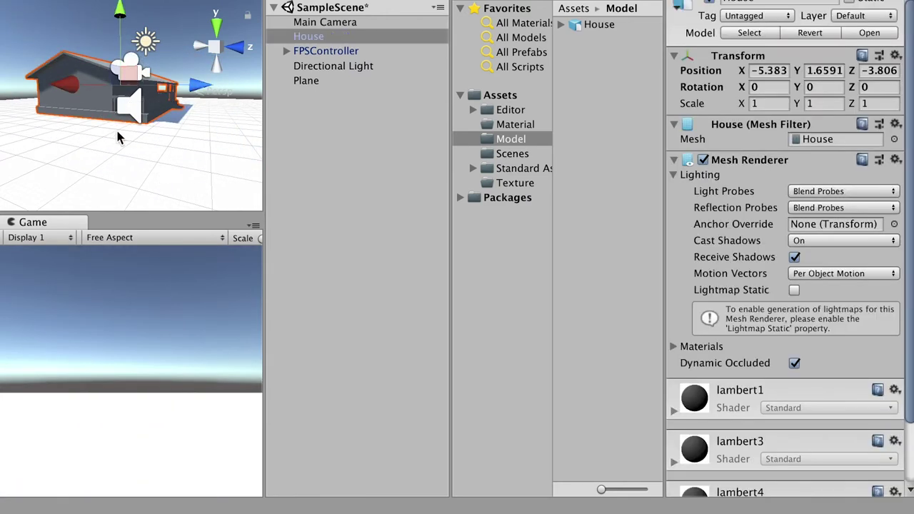
pyautogui.moveTo(202, 86); pyautogui.dragTo(138, 75)
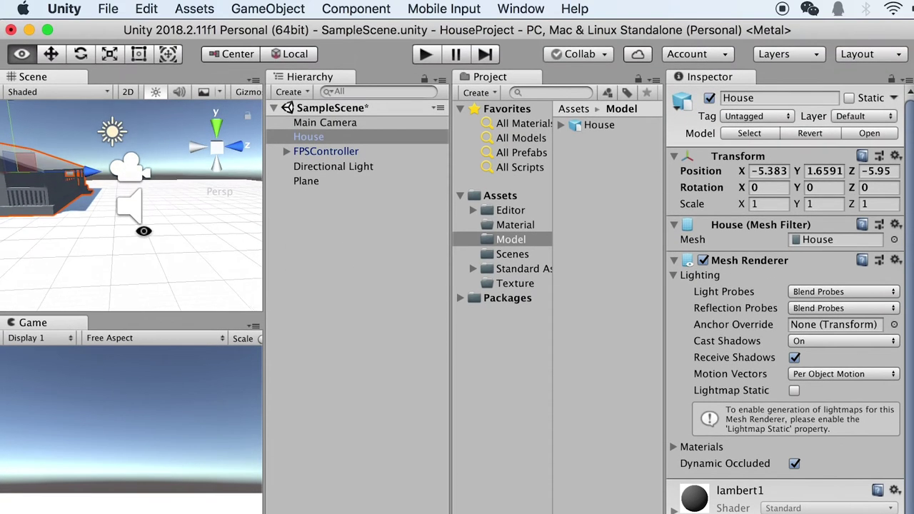
pyautogui.keyDown('alt'); pyautogui.moveTo(143, 120); pyautogui.dragTo(82, 109); pyautogui.keyUp('alt')
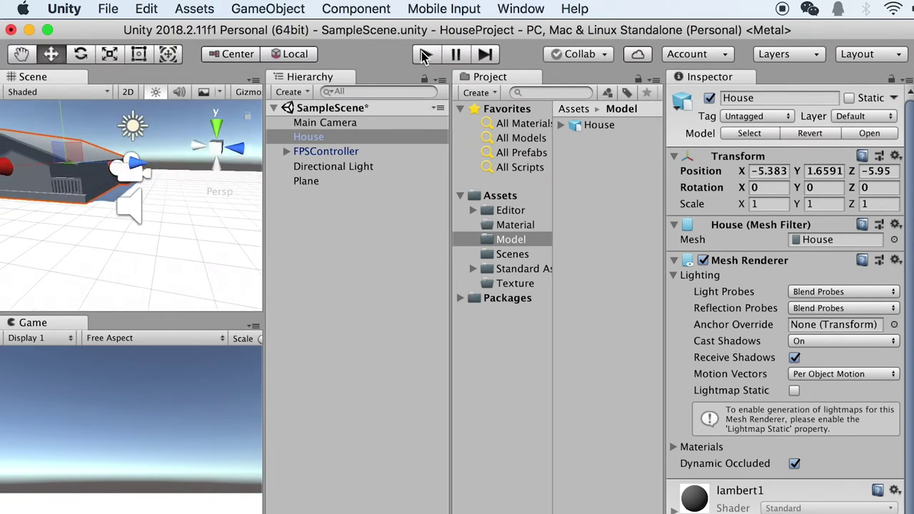
# Step: Play the scene, walk around the house in first person to examine it from several sides, and stop playback
pyautogui.click(425, 56)
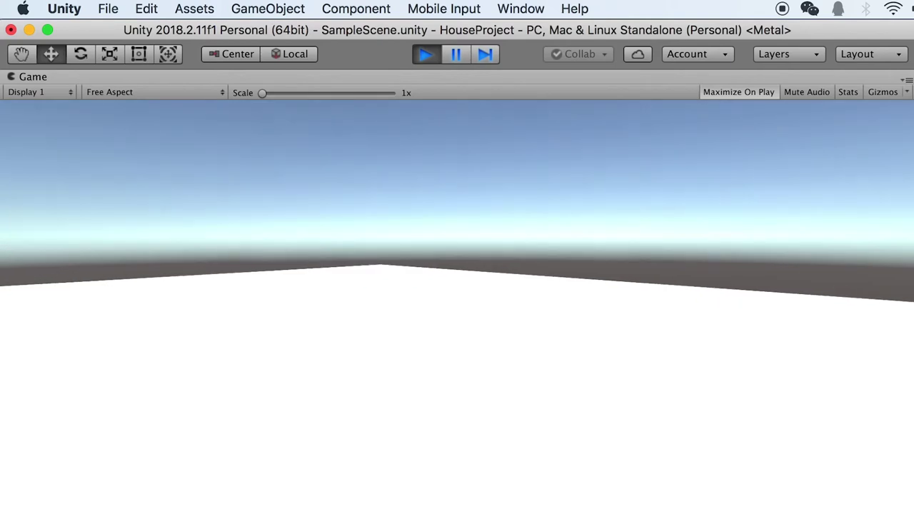
pyautogui.press('w')
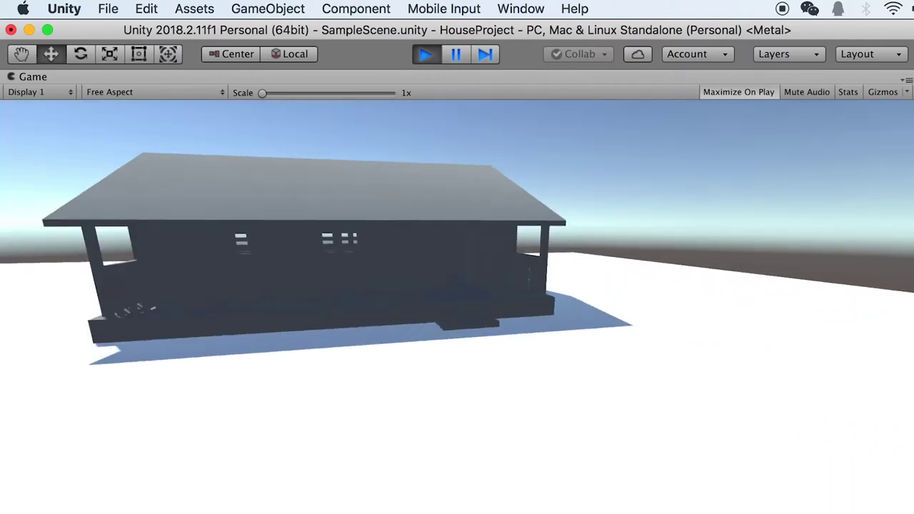
pyautogui.press('d')
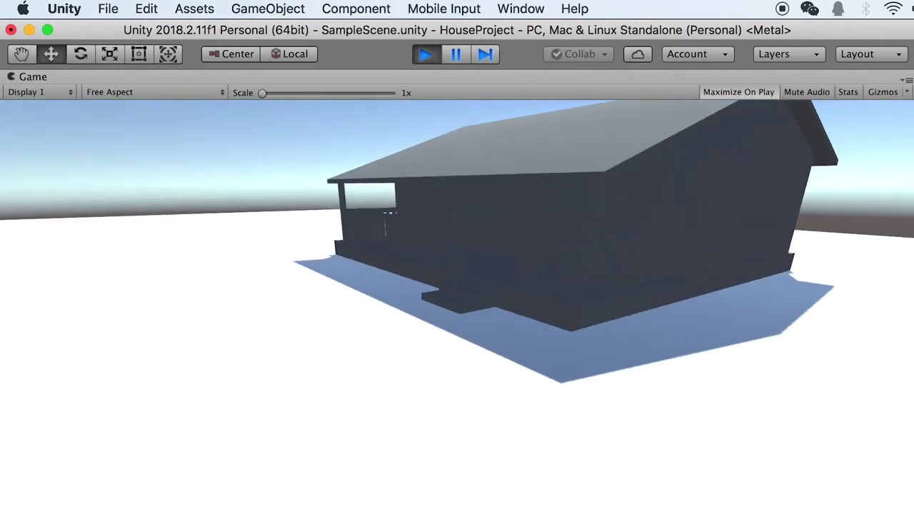
pyautogui.press('d')
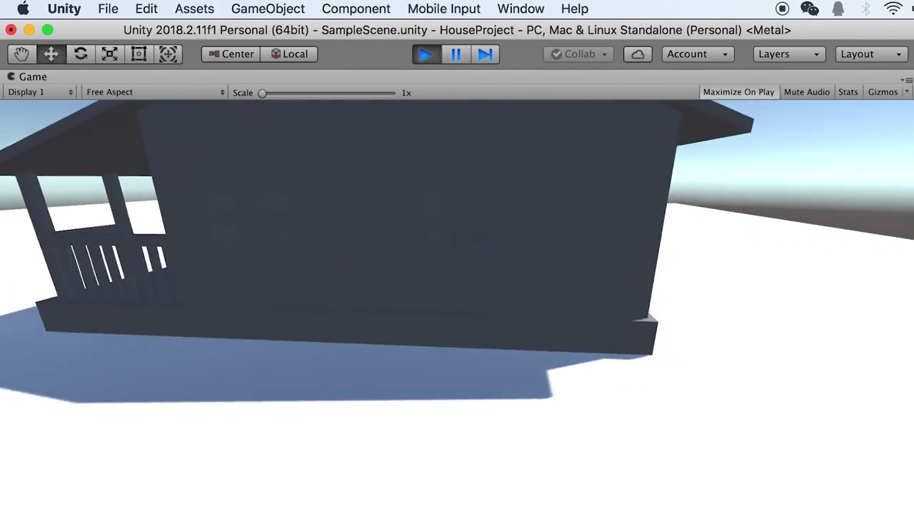
pyautogui.press('d')
pyautogui.press('w')
pyautogui.press('a')
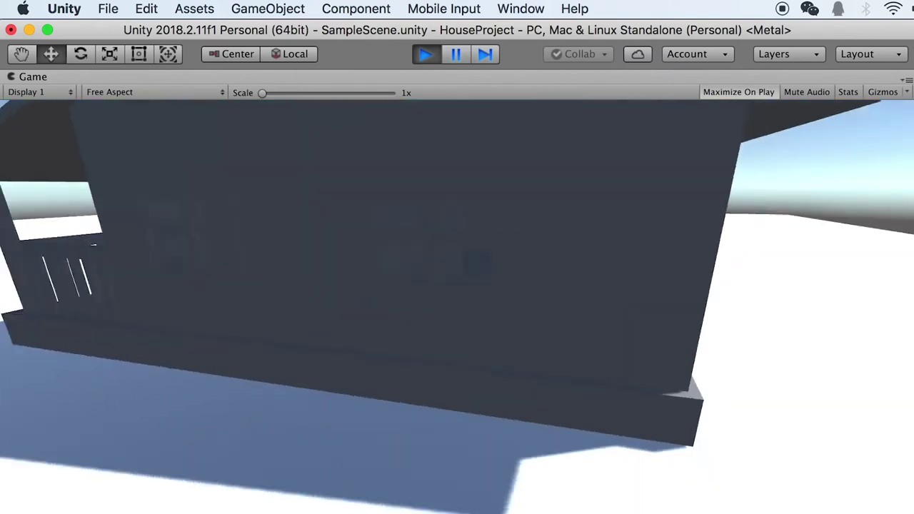
pyautogui.press('a')
pyautogui.press('s')
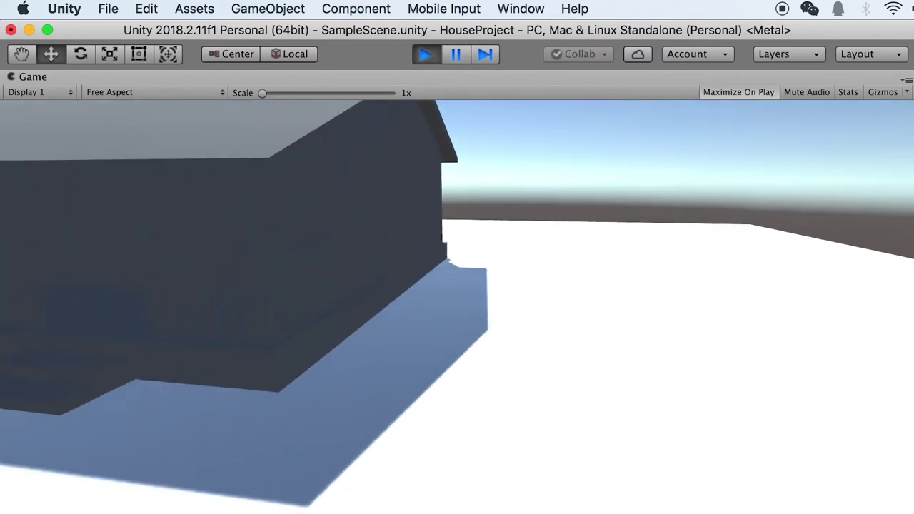
pyautogui.press('a')
pyautogui.press('s')
pyautogui.press('w')
pyautogui.press('s')
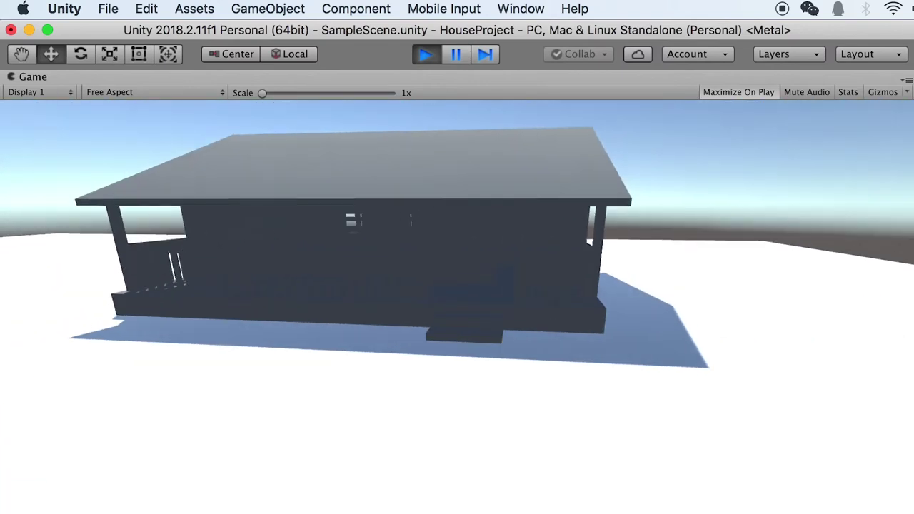
pyautogui.press('w')
pyautogui.press('a')
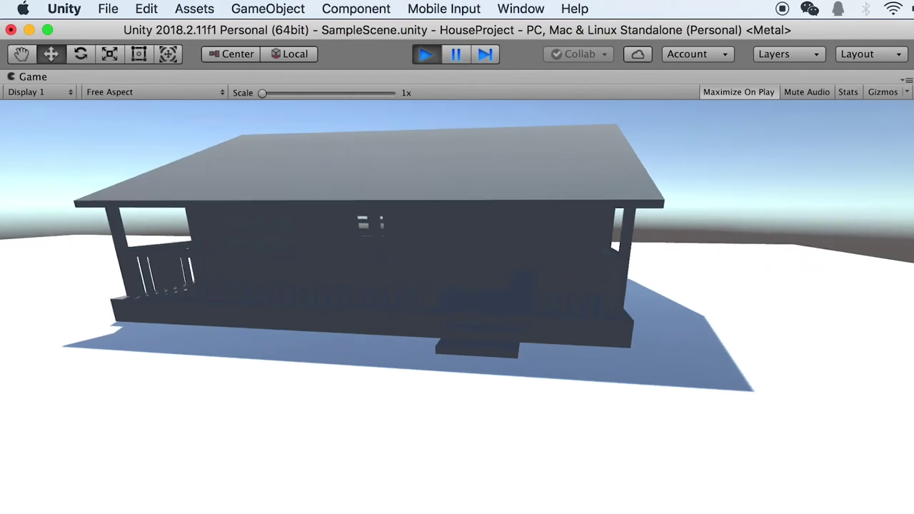
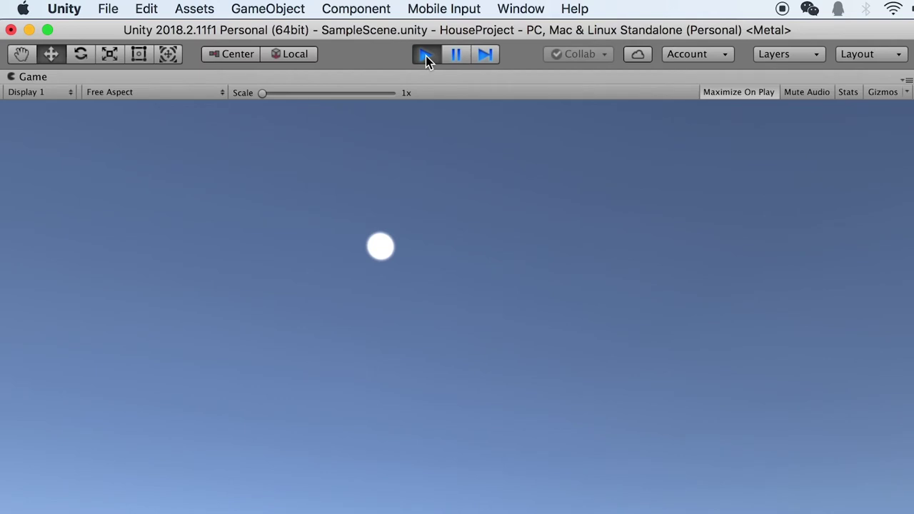
pyautogui.click(426, 56)
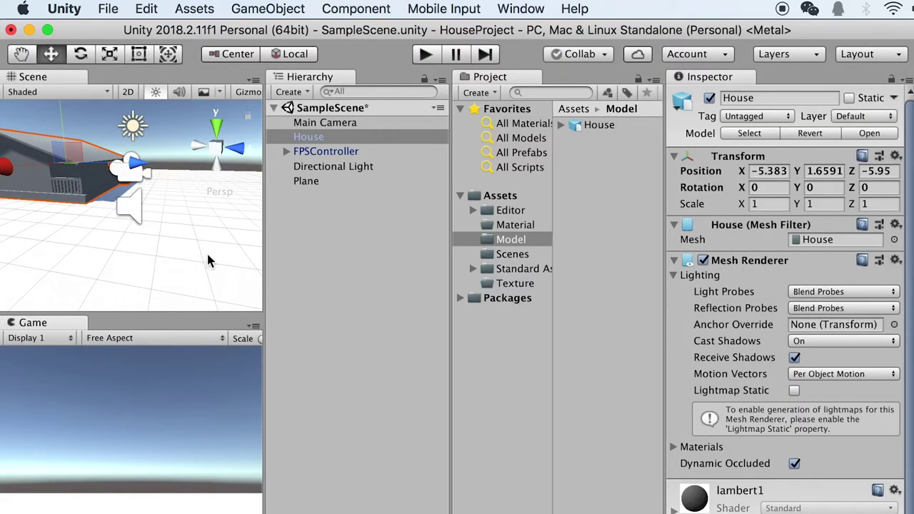
# Step: Create a new material named Floor in the Assets/Material folder
pyautogui.click(517, 226)
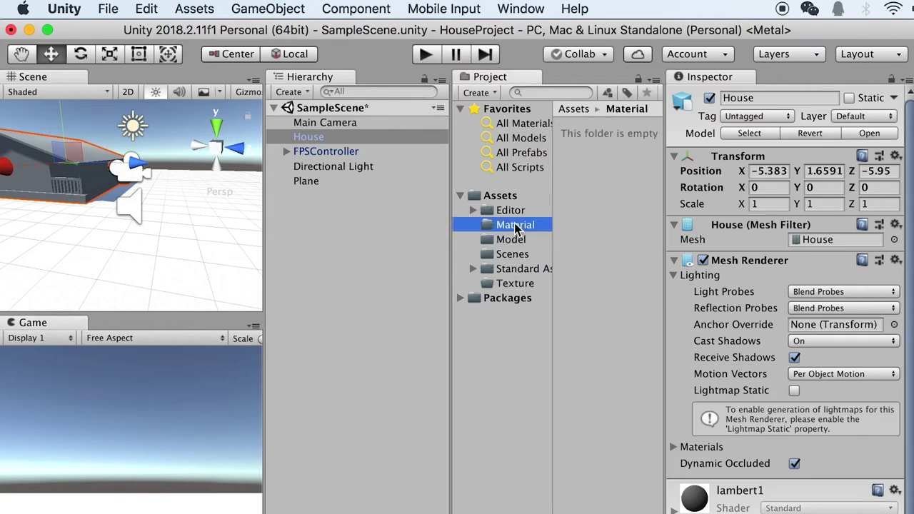
pyautogui.rightClick(600, 150)
pyautogui.moveTo(609, 157)
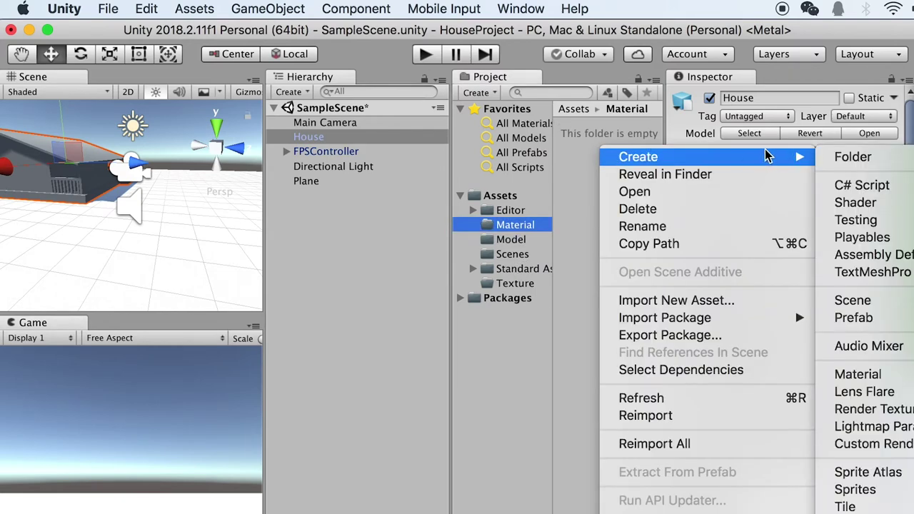
pyautogui.click(882, 375)
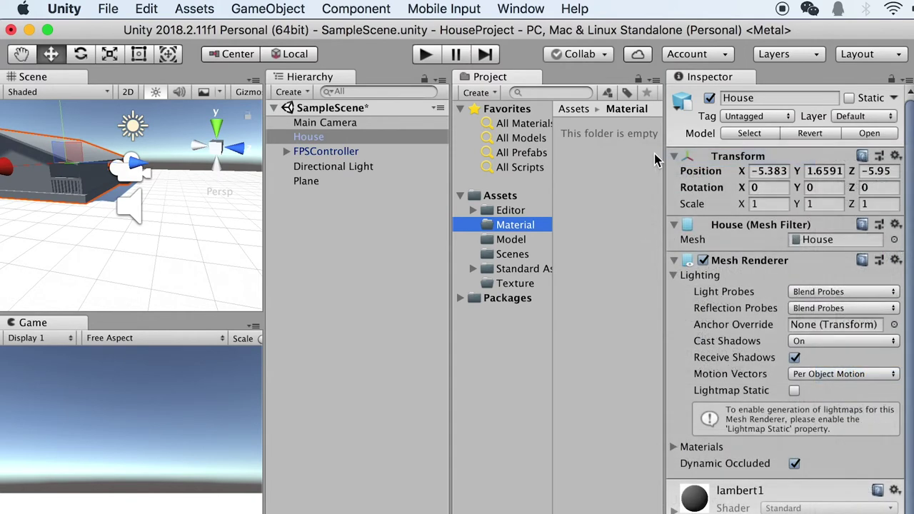
pyautogui.write('P')
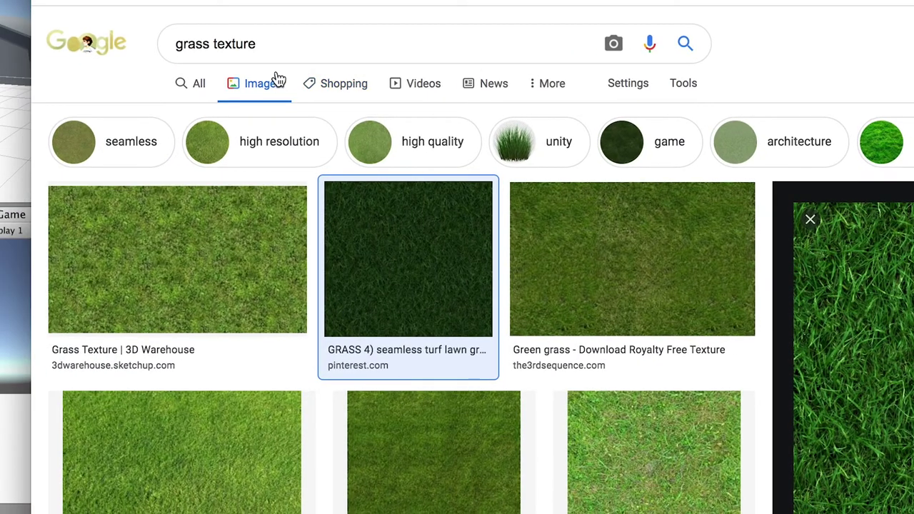
# Step: In the browser, examine the Google Images results for "grass texture" and the enlarged seamless grass picture
pyautogui.moveTo(291, 42); pyautogui.dragTo(152, 45)
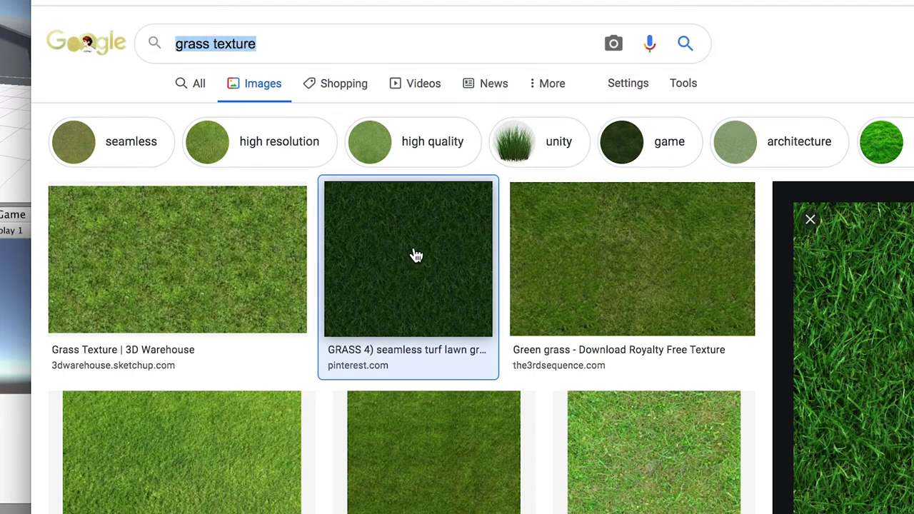
pyautogui.scroll(-3, 416, 256)
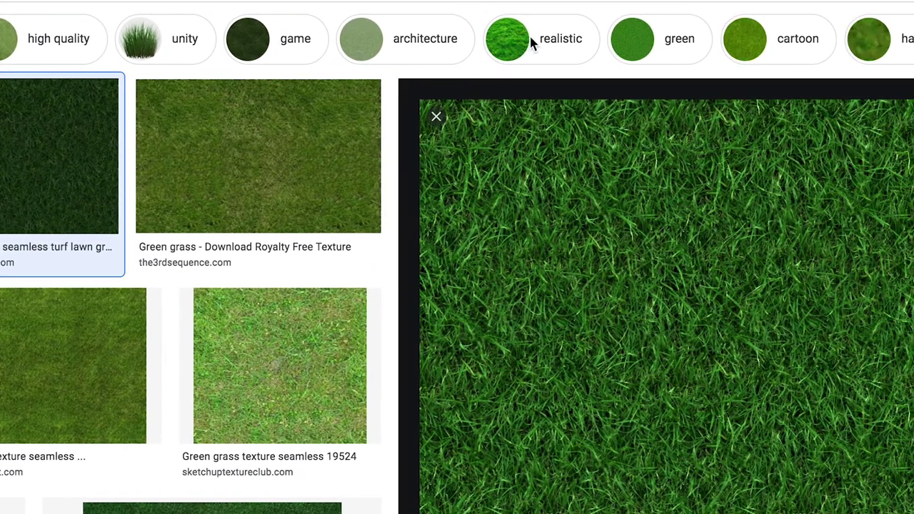
pyautogui.scroll(-2, 624, 306)
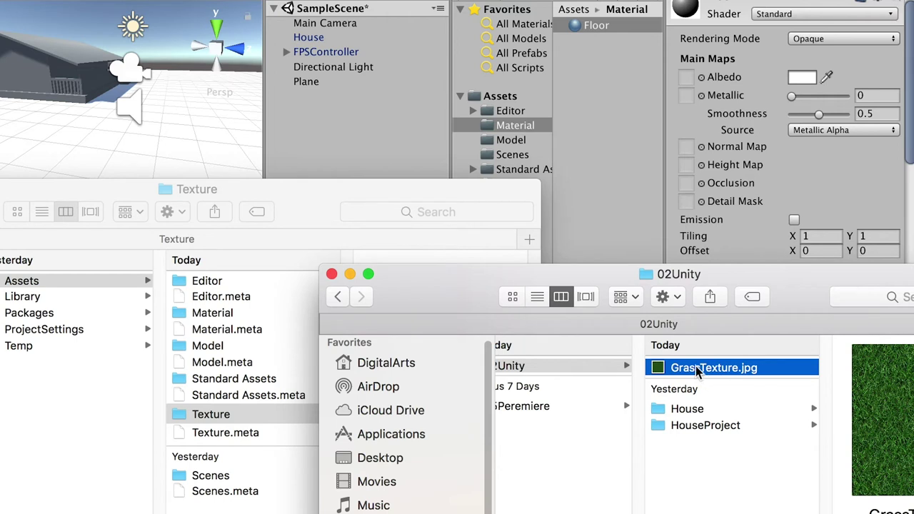
# Step: Move GrassTexture.jpg from the 02Unity folder into the project's Assets/Texture folder, then switch back to Unity and open the Texture folder
pyautogui.click(707, 369)
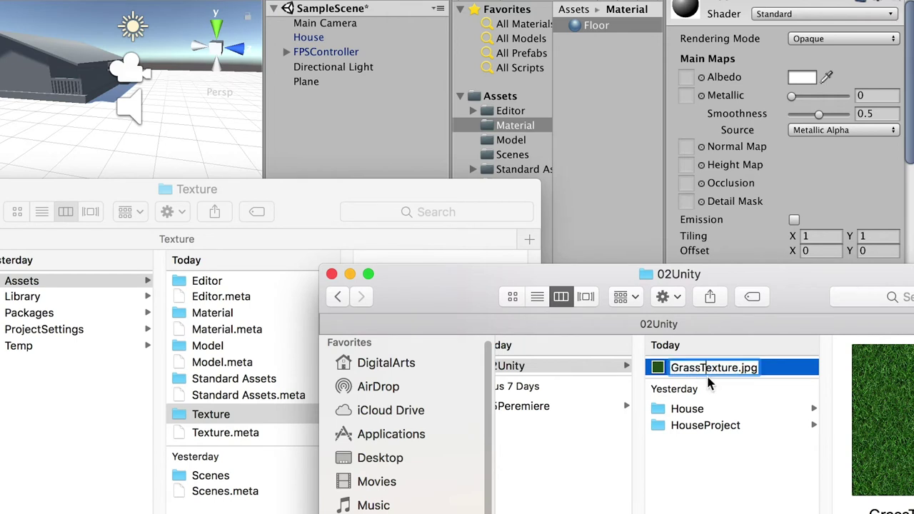
pyautogui.click(453, 188)
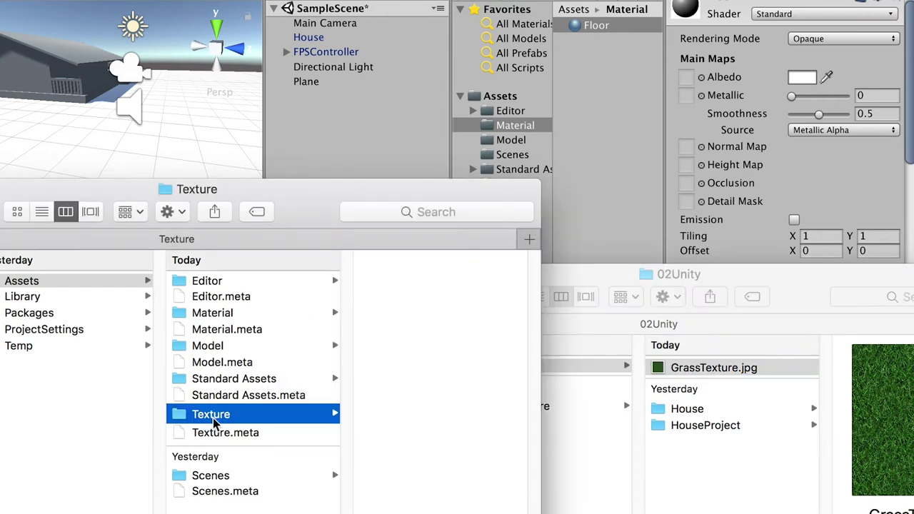
pyautogui.moveTo(695, 368); pyautogui.dragTo(413, 347)
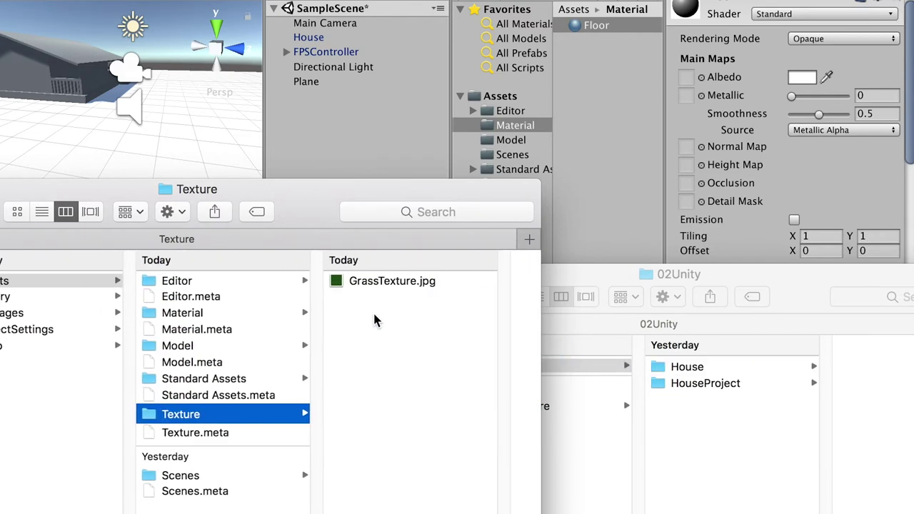
pyautogui.click(608, 145)
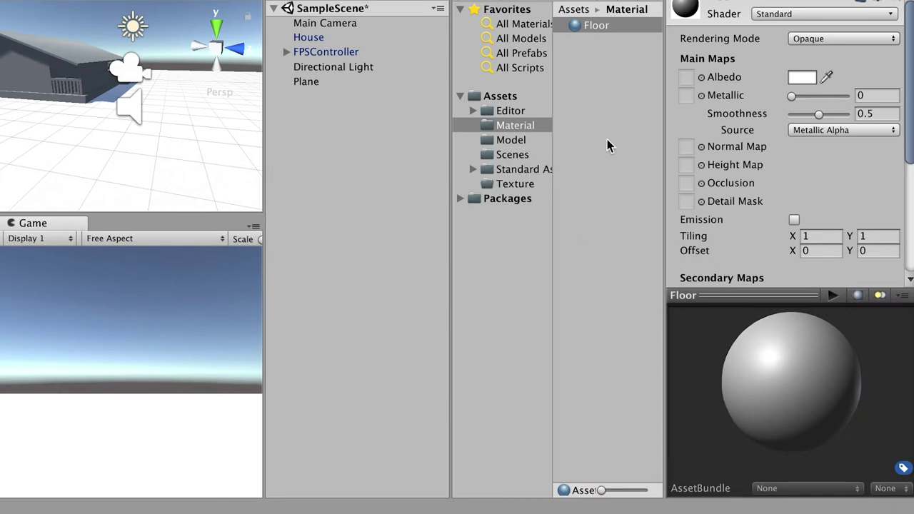
pyautogui.click(514, 185)
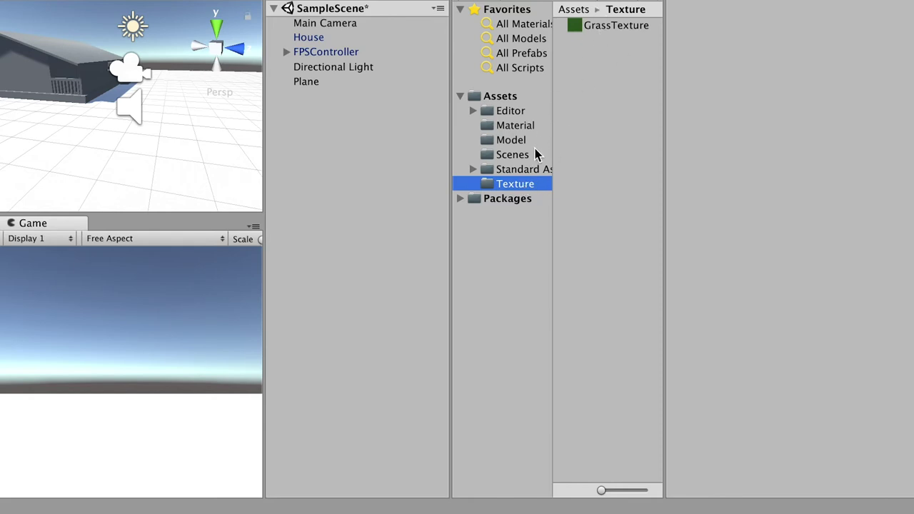
# Step: Assign GrassTexture as the Albedo map of the Floor material and apply the material to the ground plane in the scene
pyautogui.click(515, 127)
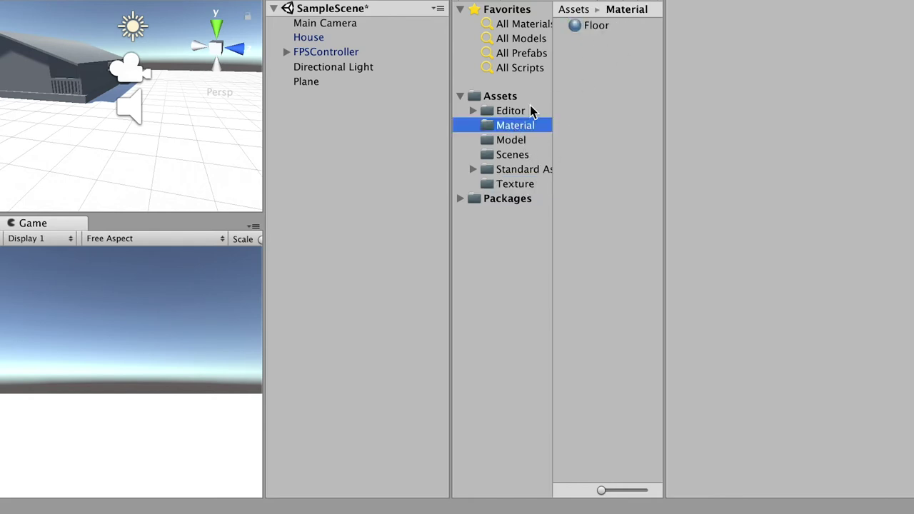
pyautogui.click(585, 32)
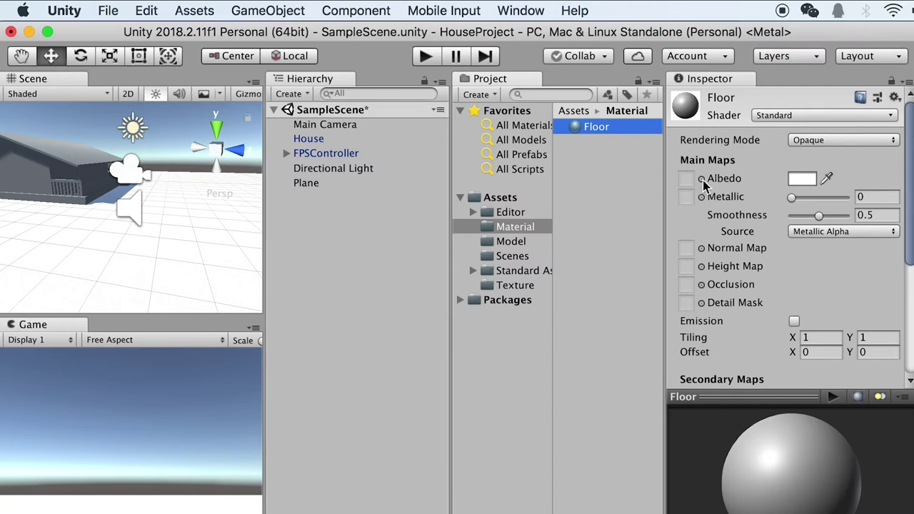
pyautogui.click(703, 179)
pyautogui.moveTo(748, 166); pyautogui.dragTo(593, 119)
pyautogui.moveTo(841, 208); pyautogui.dragTo(823, 180)
pyautogui.moveTo(839, 226); pyautogui.dragTo(840, 262)
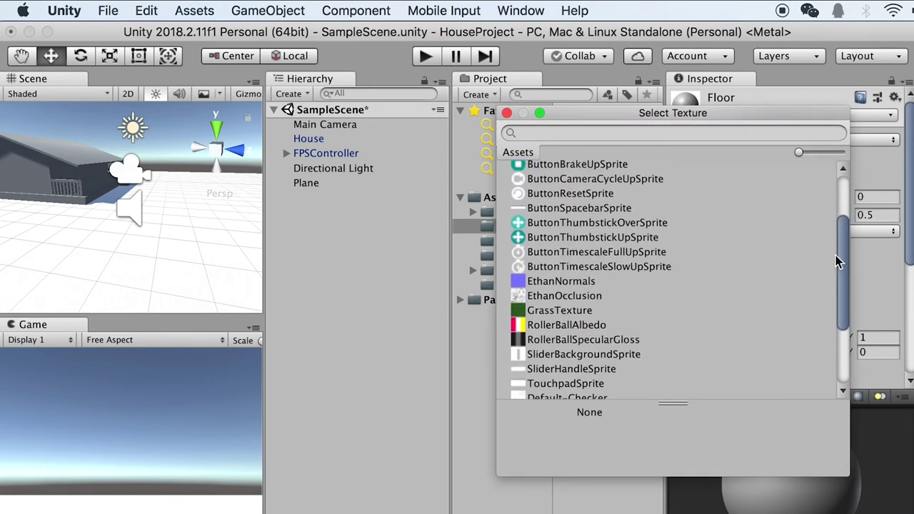
pyautogui.click(555, 133)
pyautogui.write('grass')
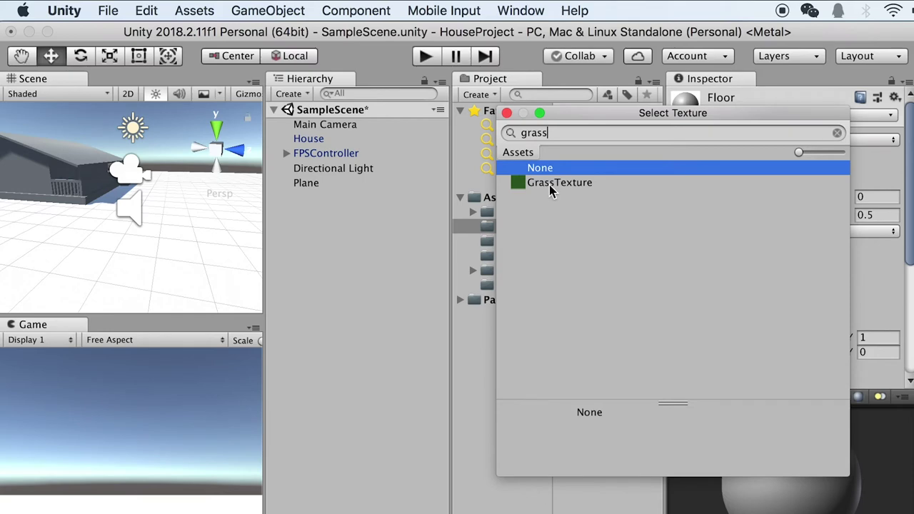
pyautogui.click(551, 187)
pyautogui.doubleClick(560, 187)
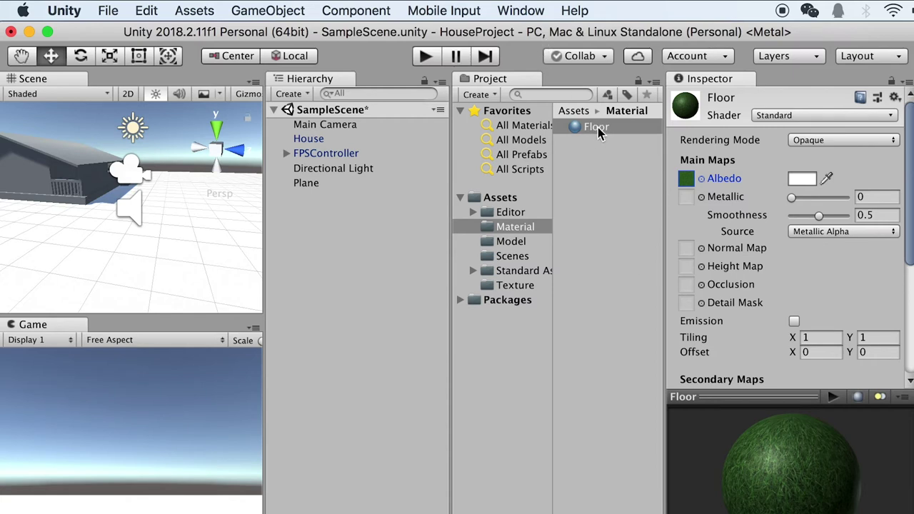
pyautogui.moveTo(596, 135); pyautogui.dragTo(178, 248)
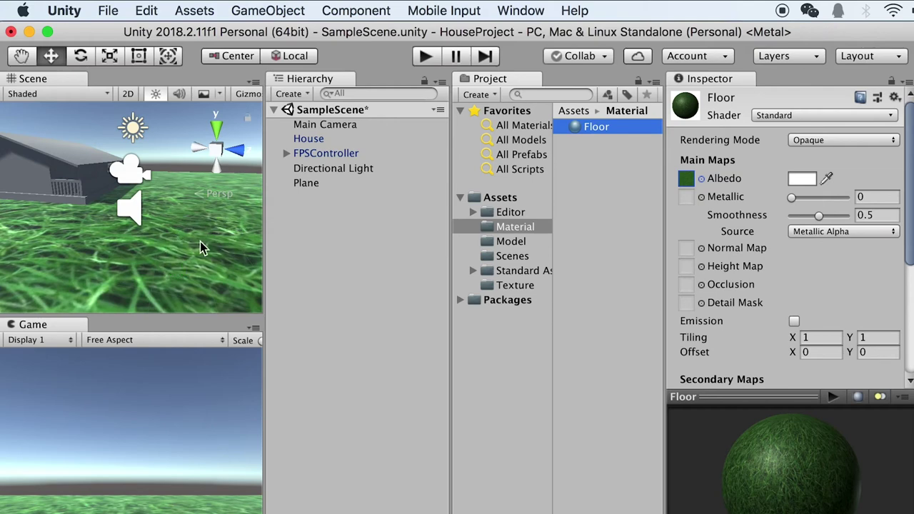
pyautogui.keyDown('alt'); pyautogui.moveTo(188, 236); pyautogui.dragTo(151, 245); pyautogui.keyUp('alt')
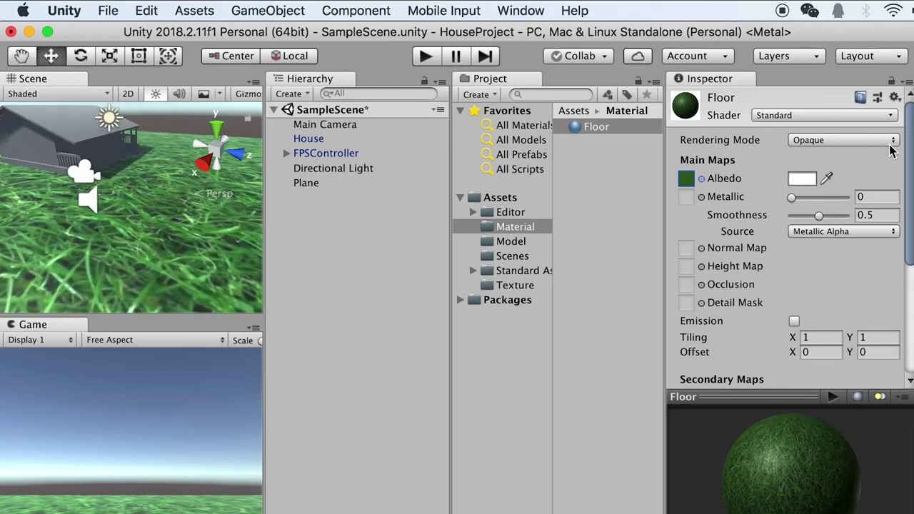
# Step: Set the Floor material's main map tiling to X 5 and Y 5
pyautogui.scroll(-1, 910, 150)
pyautogui.scroll(-1, 909, 150)
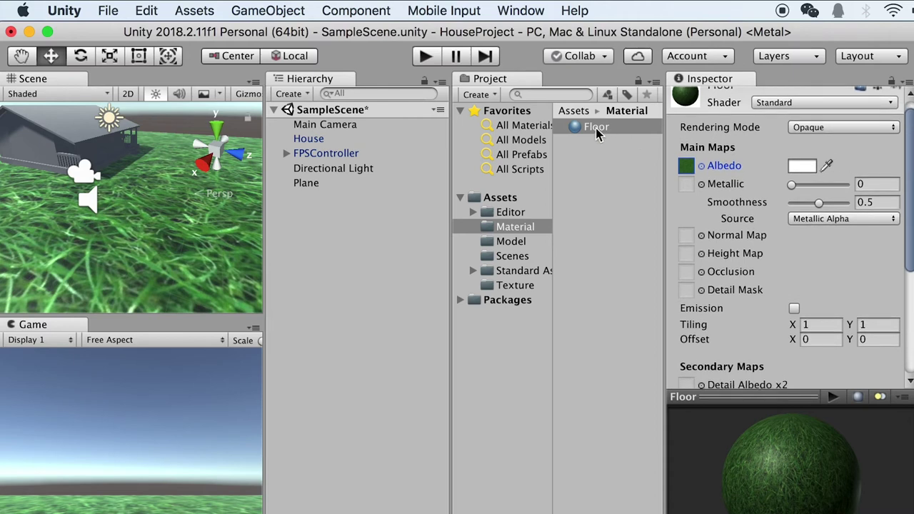
pyautogui.moveTo(911, 137); pyautogui.dragTo(910, 155)
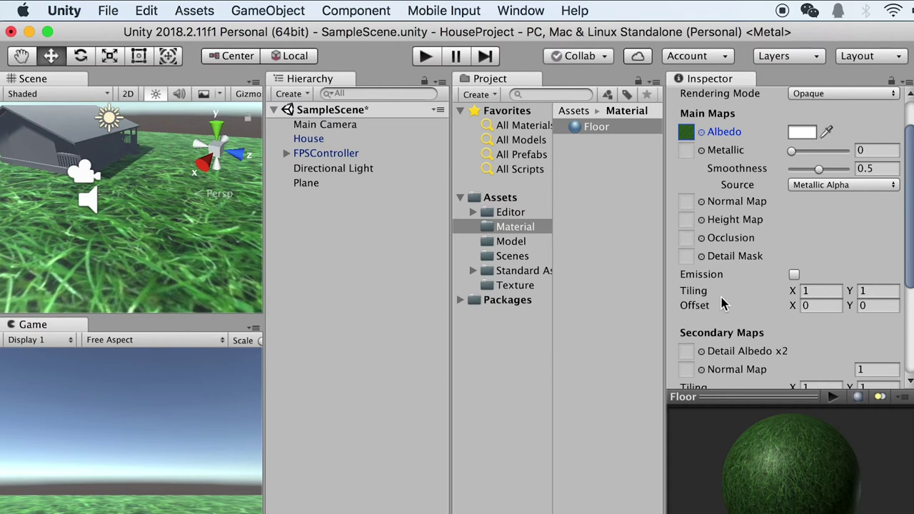
pyautogui.click(821, 291)
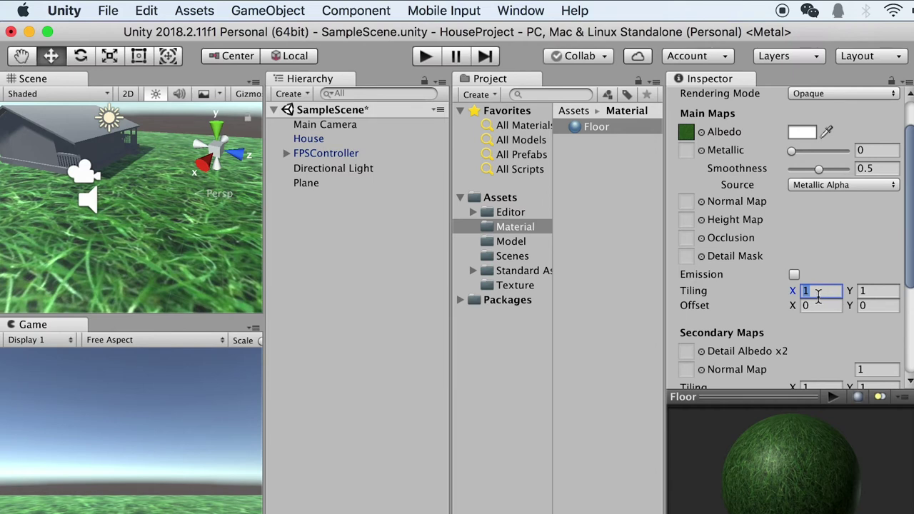
pyautogui.write('5')
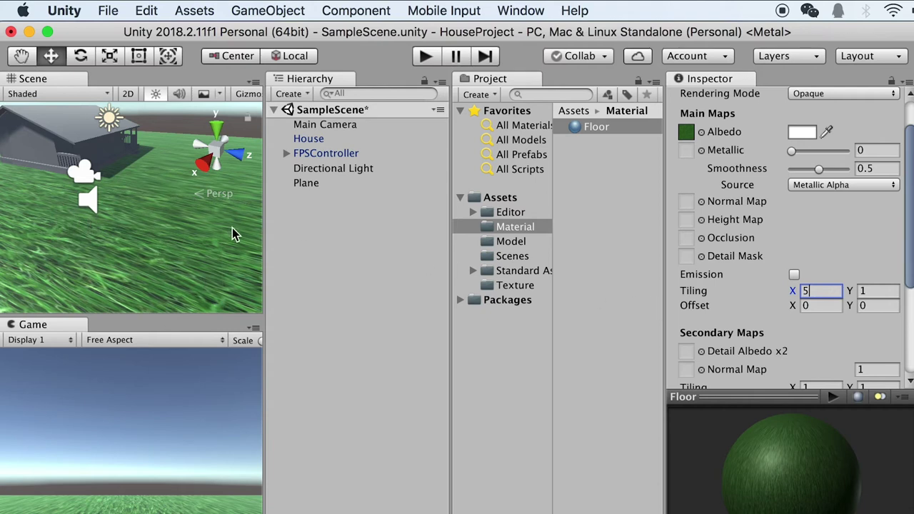
pyautogui.click(872, 291)
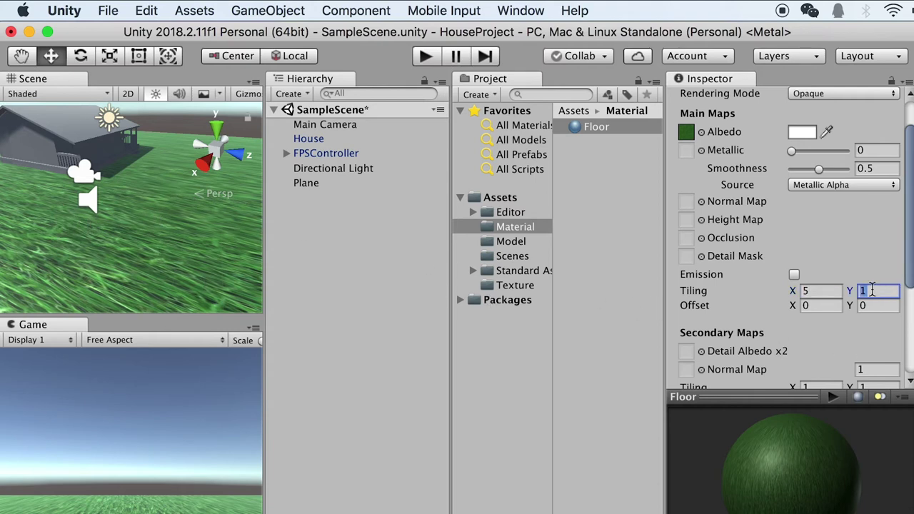
pyautogui.write('5')
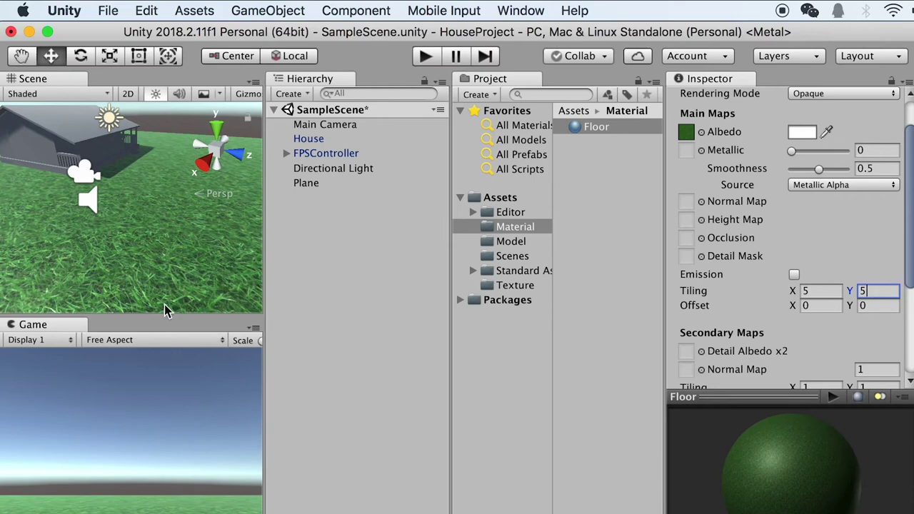
# Step: Set the Floor material's main map tiling to X 10 and Y 10
pyautogui.click(808, 291)
pyautogui.write('10')
pyautogui.click(878, 291)
pyautogui.write('10')
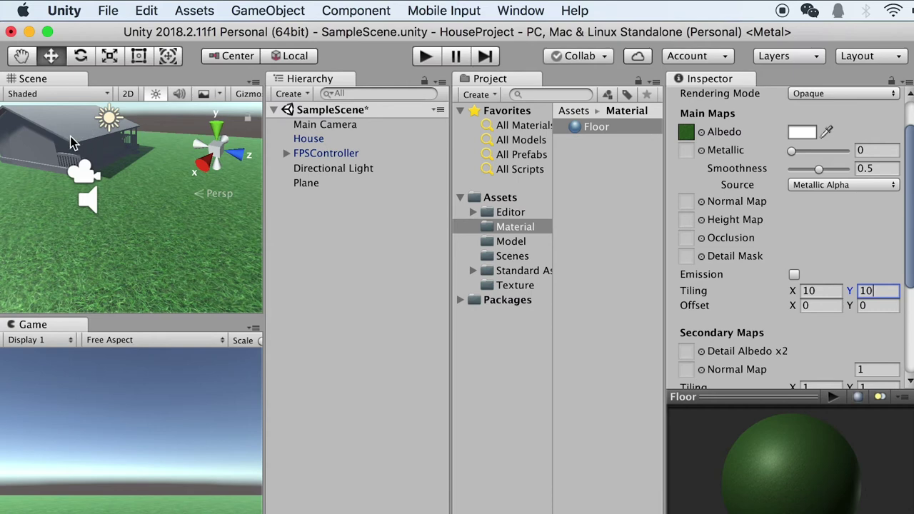
# Step: Create a new material named HouseM in the Assets/Material folder
pyautogui.rightClick(596, 171)
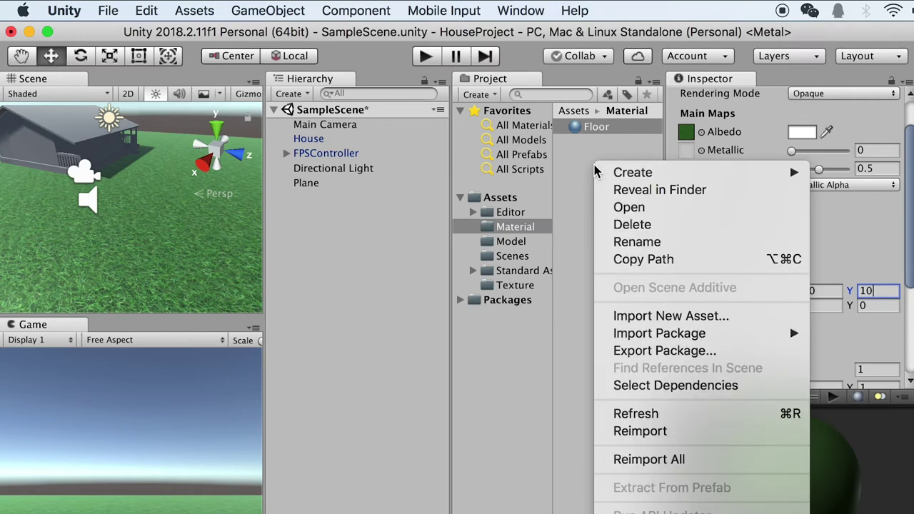
pyautogui.moveTo(641, 173)
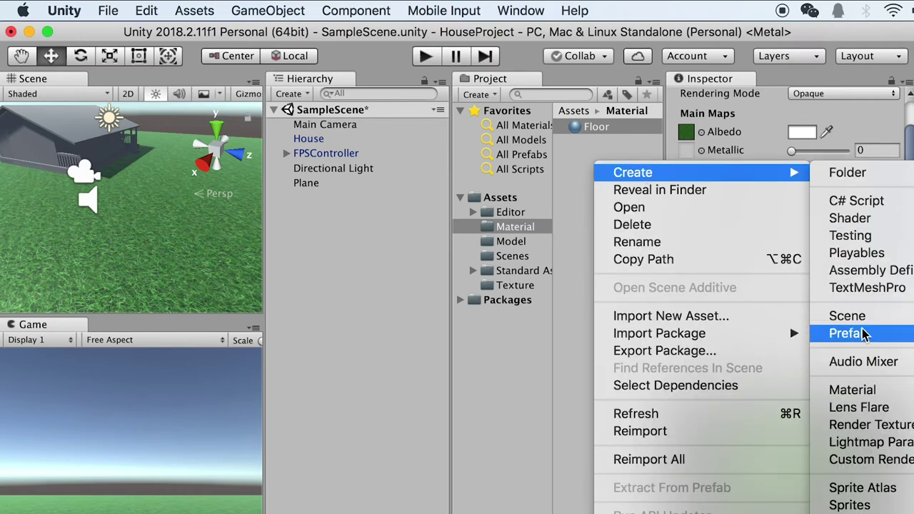
pyautogui.click(865, 390)
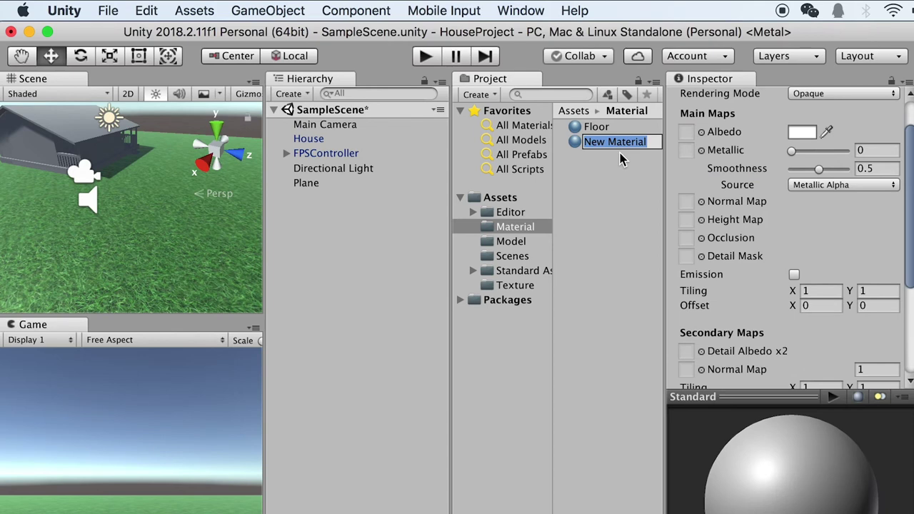
pyautogui.write('HouseM')
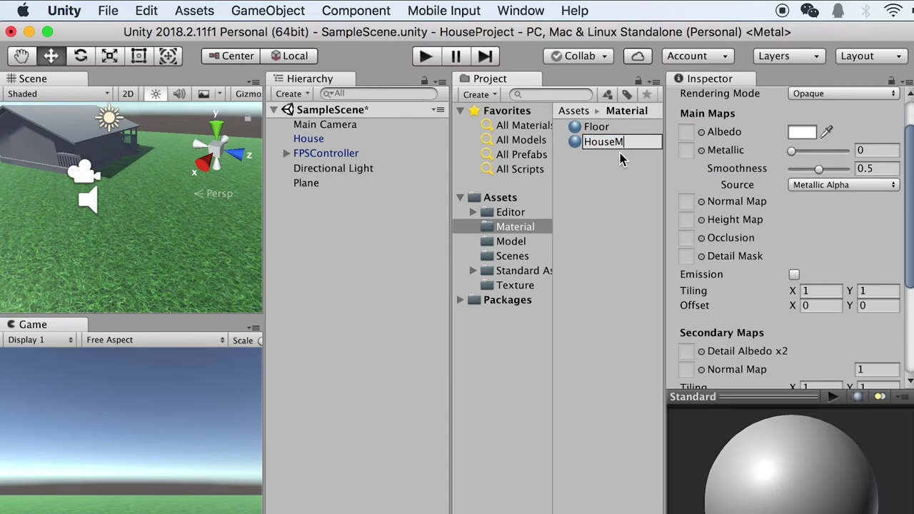
pyautogui.press('Return')
# Step: Apply the HouseM material to the house model in the scene and inspect the house from the porch side
pyautogui.moveTo(593, 142); pyautogui.dragTo(58, 138)
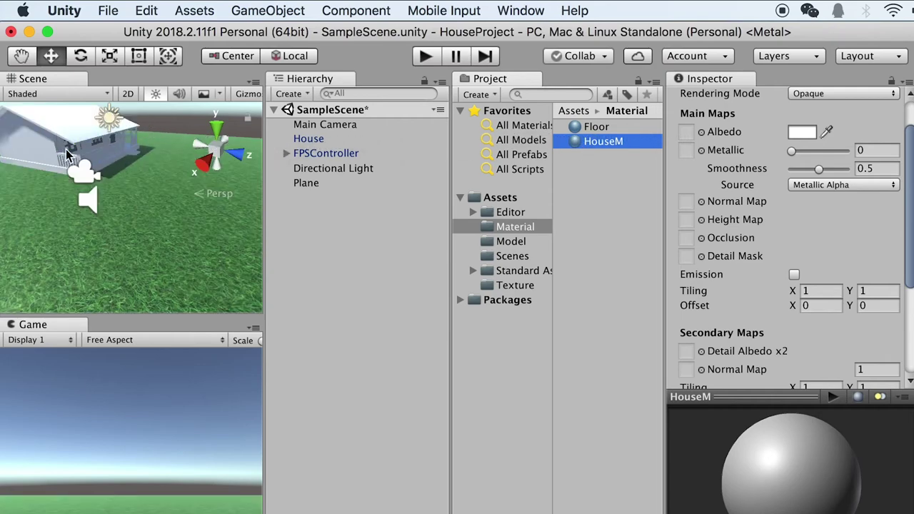
pyautogui.keyDown('alt'); pyautogui.moveTo(130, 173); pyautogui.dragTo(91, 149); pyautogui.keyUp('alt')
pyautogui.scroll(3, 92, 153)
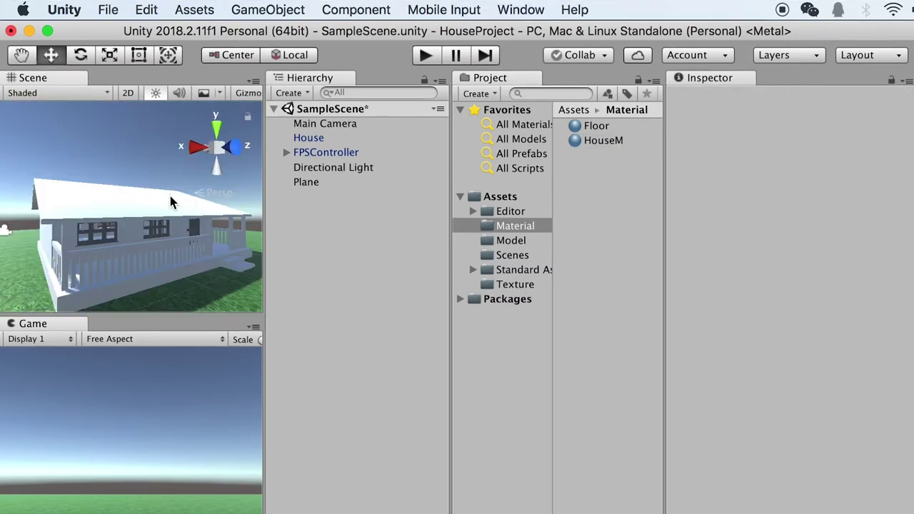
pyautogui.keyDown('alt'); pyautogui.moveTo(170, 198); pyautogui.dragTo(123, 203); pyautogui.keyUp('alt')
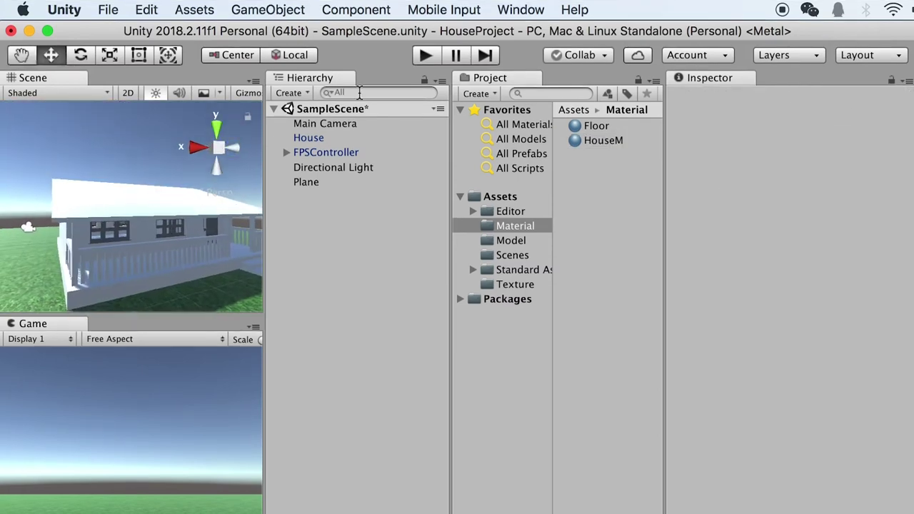
# Step: Play the scene and walk the first-person character around the porch, into the house and back out to test the walls
pyautogui.click(425, 55)
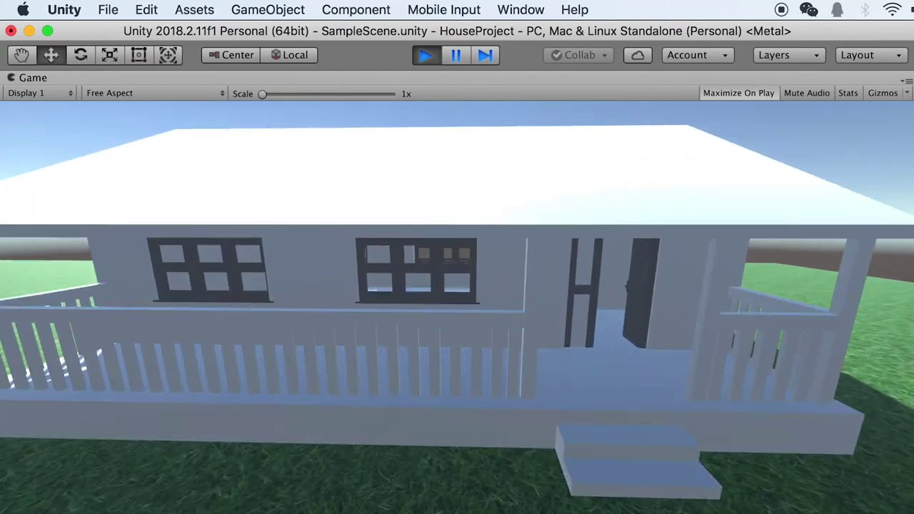
pyautogui.press('d')
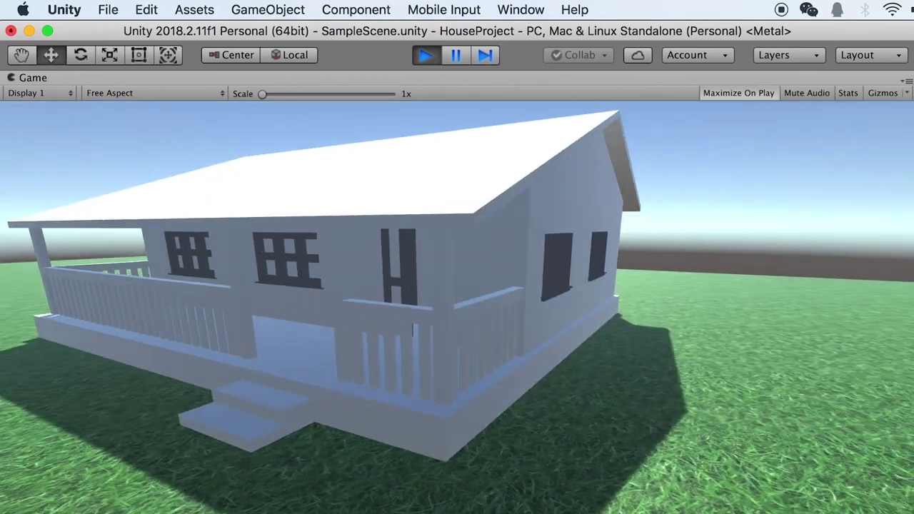
pyautogui.press('a')
pyautogui.press('s')
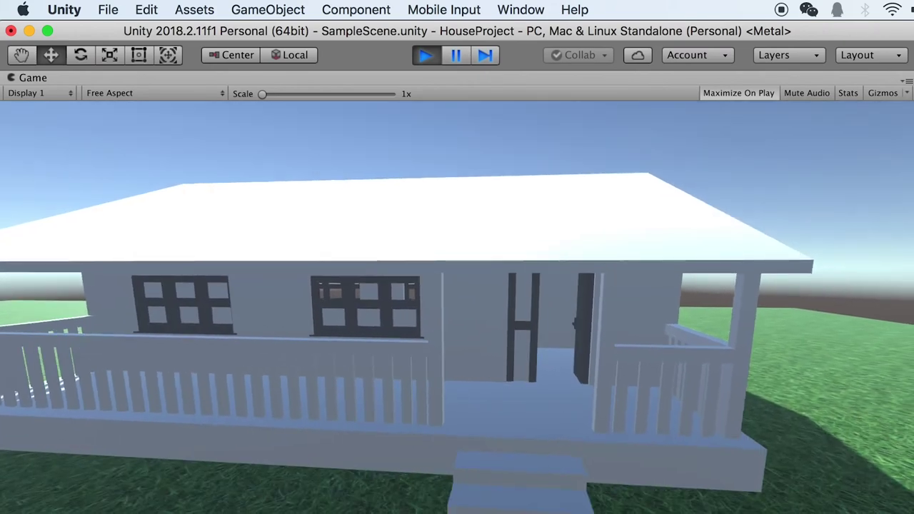
pyautogui.press('w')
pyautogui.press('w')
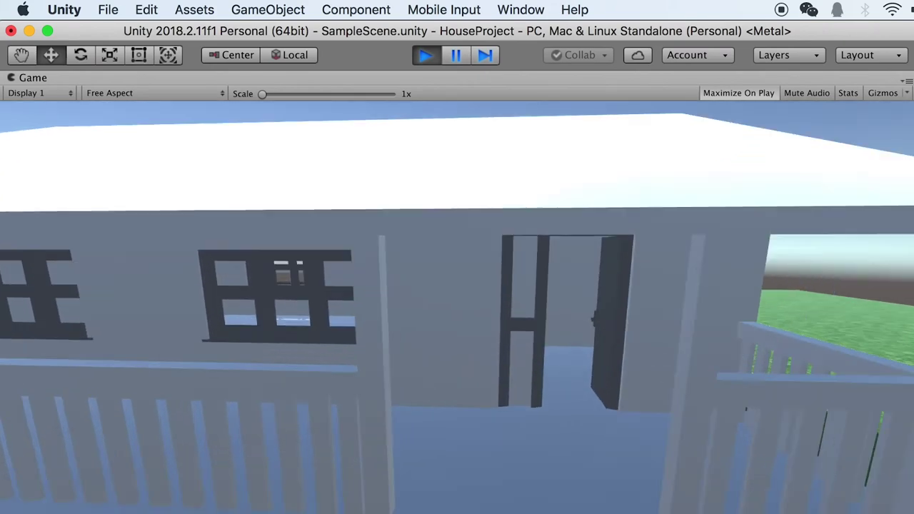
pyautogui.press('w')
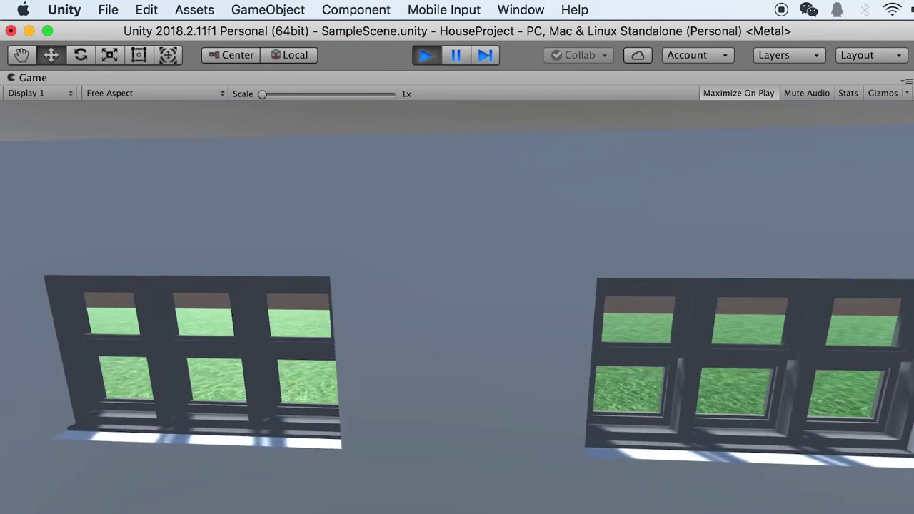
pyautogui.press('s')
pyautogui.press('s')
pyautogui.press('d')
pyautogui.press('a')
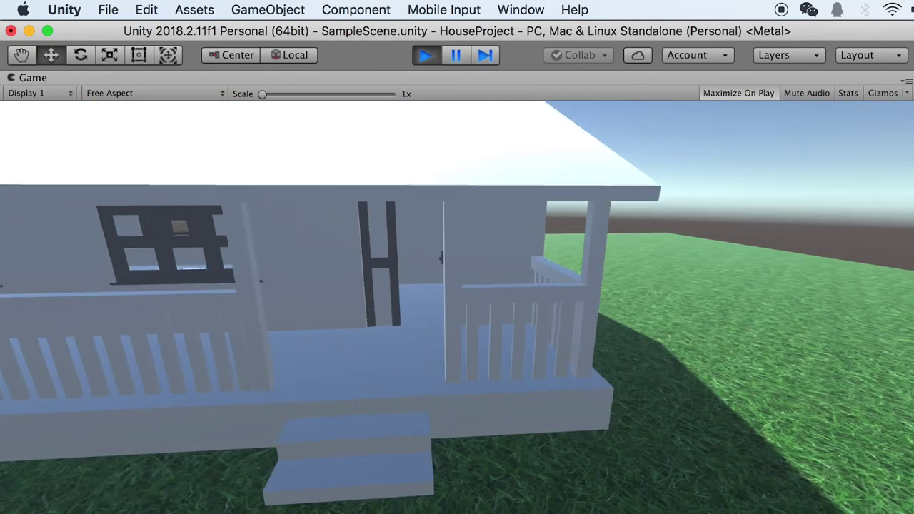
# Step: Walk from the front lawn through the porch railing towards the door and back, and stop the play test
pyautogui.press('d')
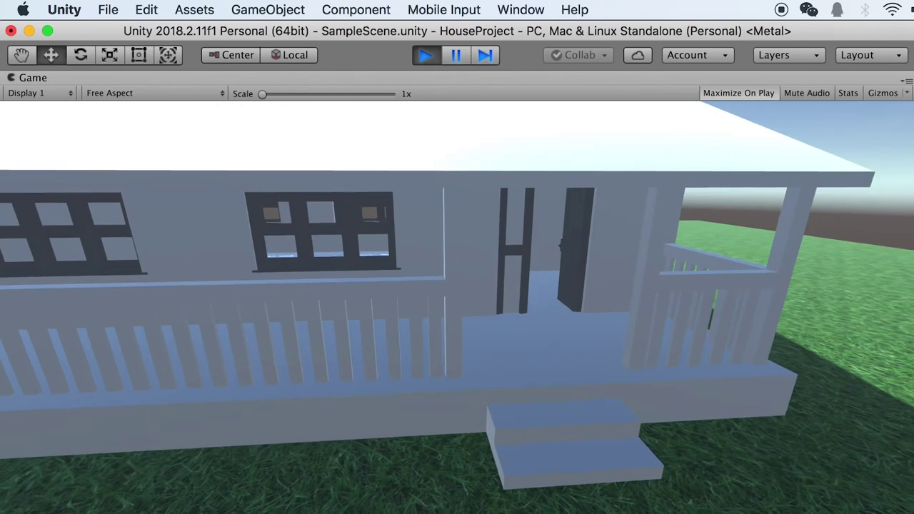
pyautogui.press('w')
pyautogui.press('w')
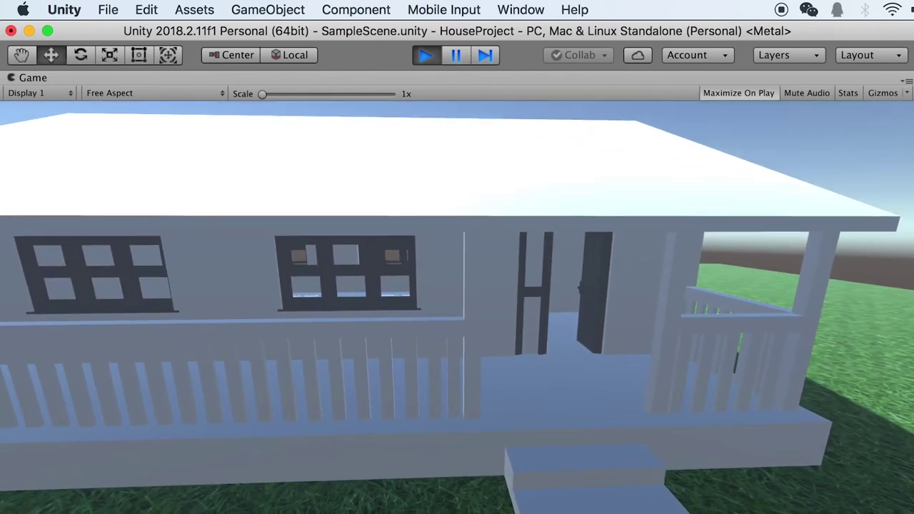
pyautogui.press('d')
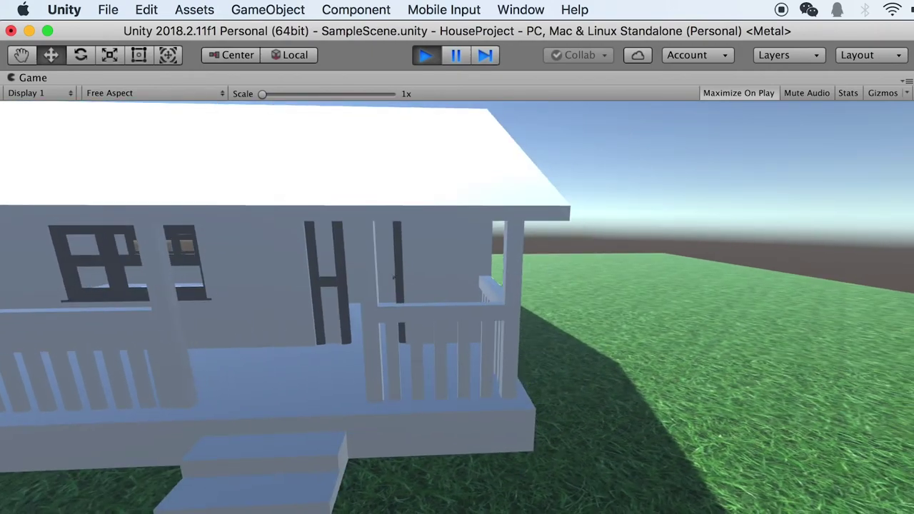
pyautogui.press('w')
pyautogui.press('w')
pyautogui.press('w')
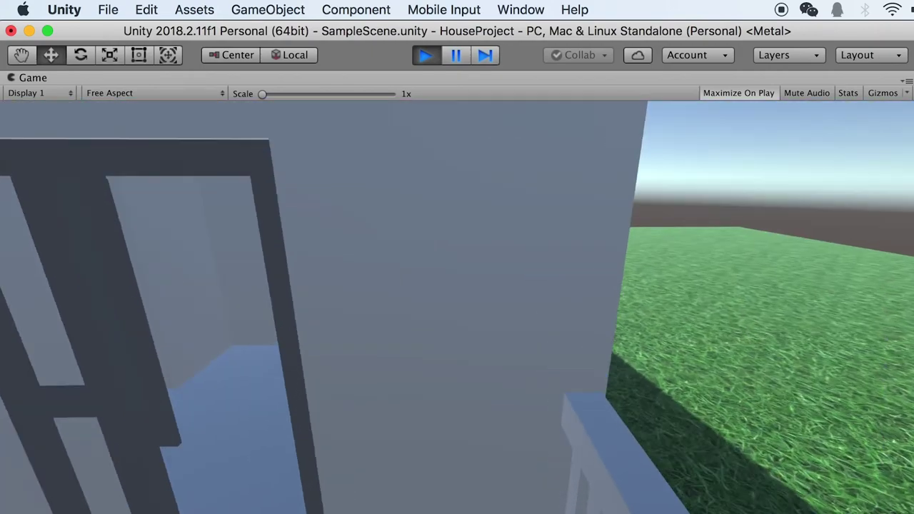
pyautogui.press('s')
pyautogui.press('Escape')
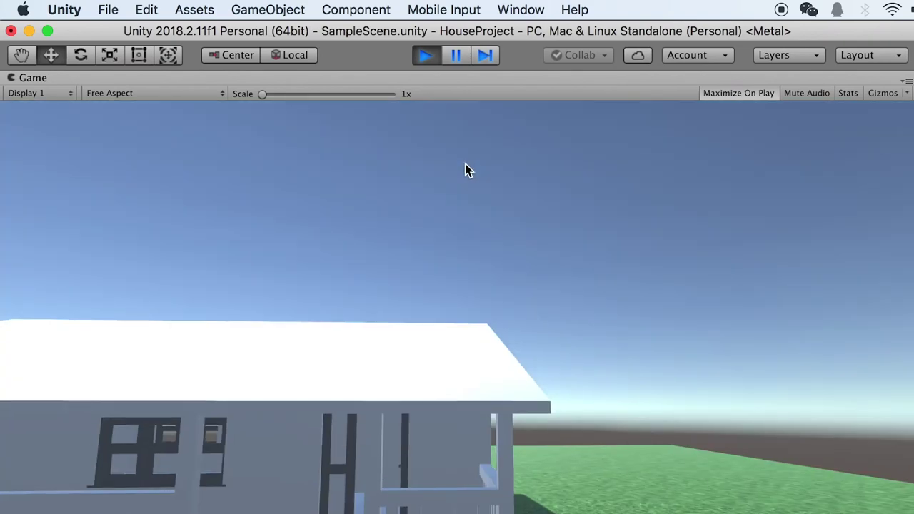
pyautogui.click(427, 57)
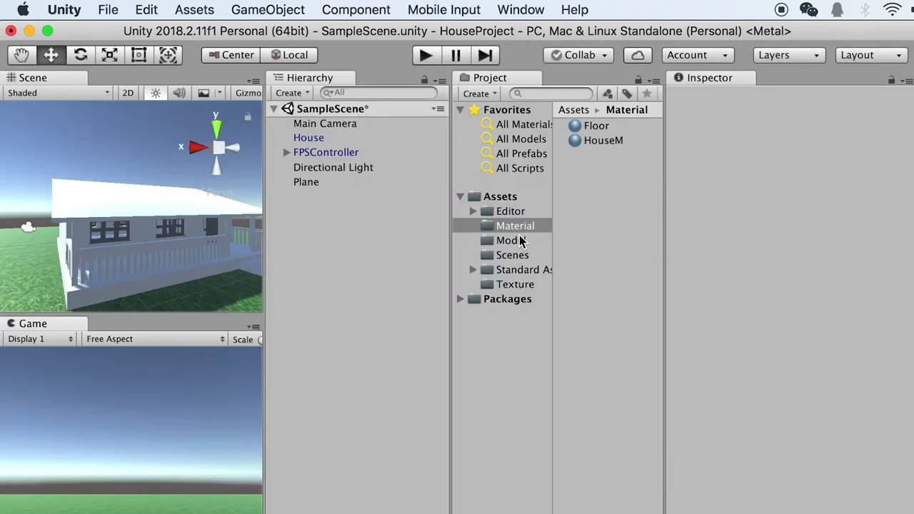
# Step: Scale the House uniformly to about 2 and raise it to about Y 3.24 so it sits on the grass
pyautogui.click(306, 138)
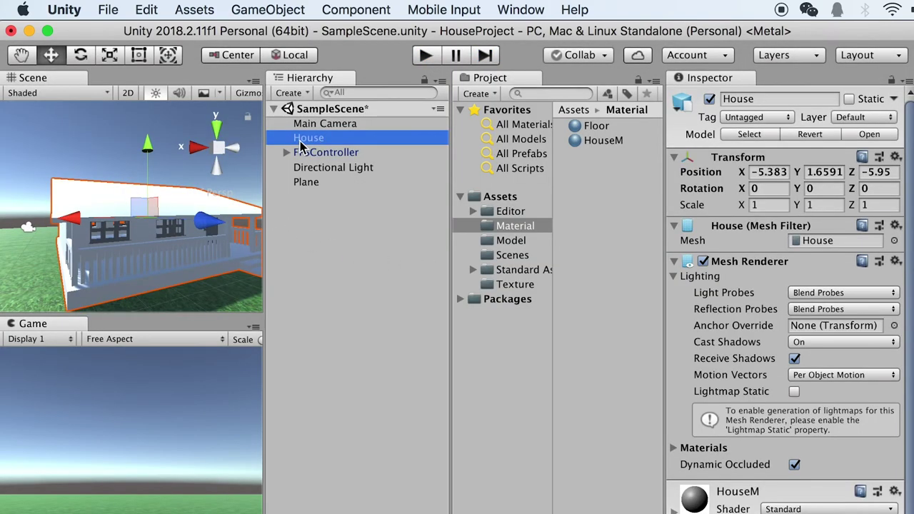
pyautogui.moveTo(74, 219); pyautogui.dragTo(84, 240)
pyautogui.press('super+z')
pyautogui.press('r')
pyautogui.keyDown('alt'); pyautogui.moveTo(173, 214); pyautogui.dragTo(228, 220); pyautogui.keyUp('alt')
pyautogui.press('w')
pyautogui.keyDown('alt'); pyautogui.moveTo(6, 164); pyautogui.dragTo(0, 183); pyautogui.keyUp('alt')
pyautogui.keyDown('alt'); pyautogui.moveTo(131, 146); pyautogui.dragTo(200, 185); pyautogui.keyUp('alt')
pyautogui.moveTo(131, 133)
pyautogui.mouseDown()
pyautogui.moveTo(130, 115)
pyautogui.moveTo(130, 123)
pyautogui.mouseUp()
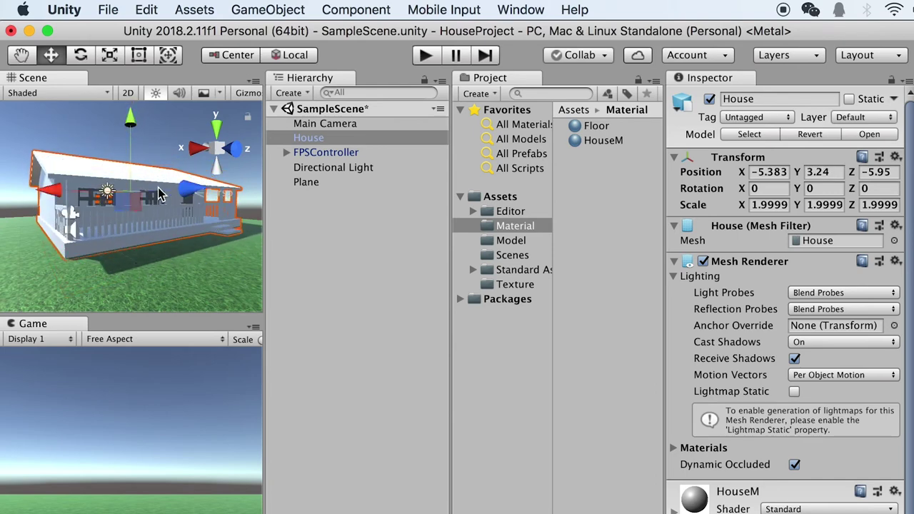
# Step: Move the House along its Z axis to about -6.4 and check its placement from the side
pyautogui.keyDown('alt'); pyautogui.moveTo(153, 220); pyautogui.dragTo(276, 239); pyautogui.keyUp('alt')
pyautogui.moveTo(182, 189); pyautogui.dragTo(155, 191)
pyautogui.scroll(-3, 73, 198)
pyautogui.keyDown('alt'); pyautogui.moveTo(74, 198); pyautogui.dragTo(155, 198); pyautogui.keyUp('alt')
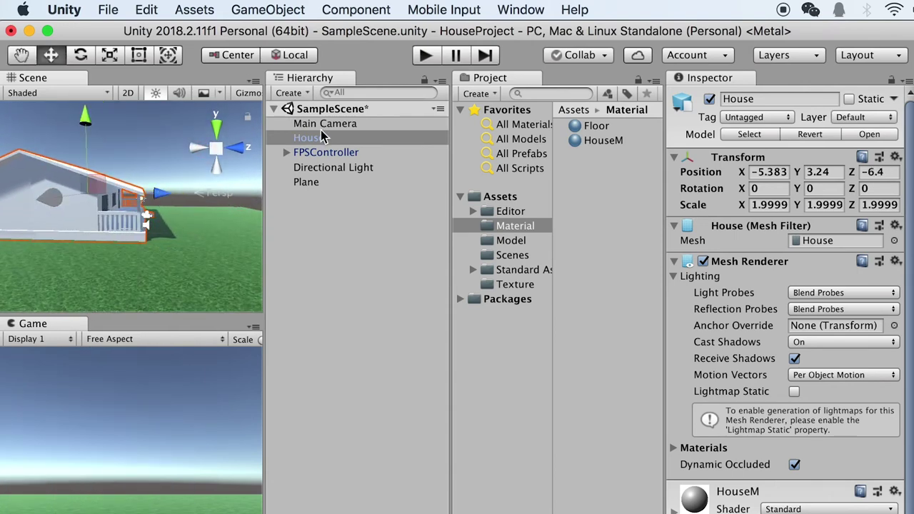
# Step: Move the FPSController out onto the lawn in front of the house, to about X -5.9 and Z 9.4
pyautogui.click(315, 152)
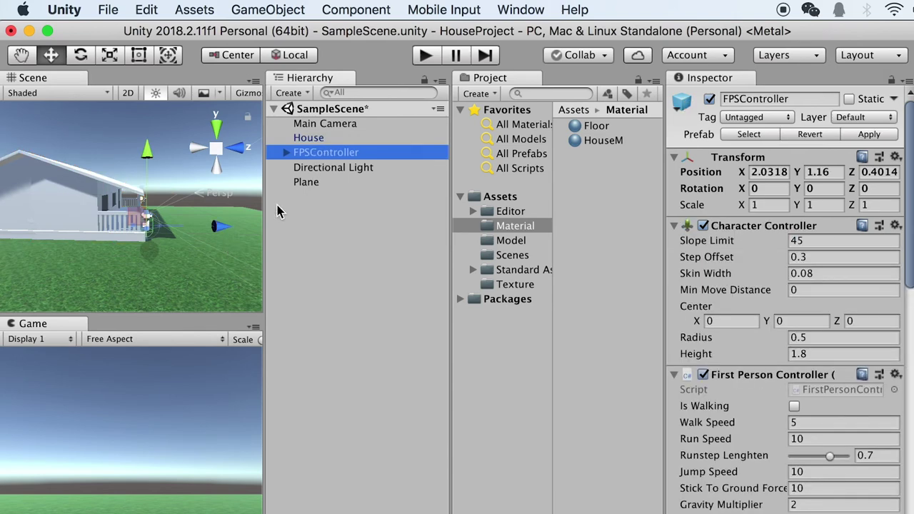
pyautogui.moveTo(223, 227); pyautogui.dragTo(273, 227)
pyautogui.keyDown('alt'); pyautogui.keyDown('super'); pyautogui.moveTo(198, 238); pyautogui.dragTo(153, 250); pyautogui.keyUp('super'); pyautogui.keyUp('alt')
pyautogui.moveTo(249, 221); pyautogui.dragTo(257, 227)
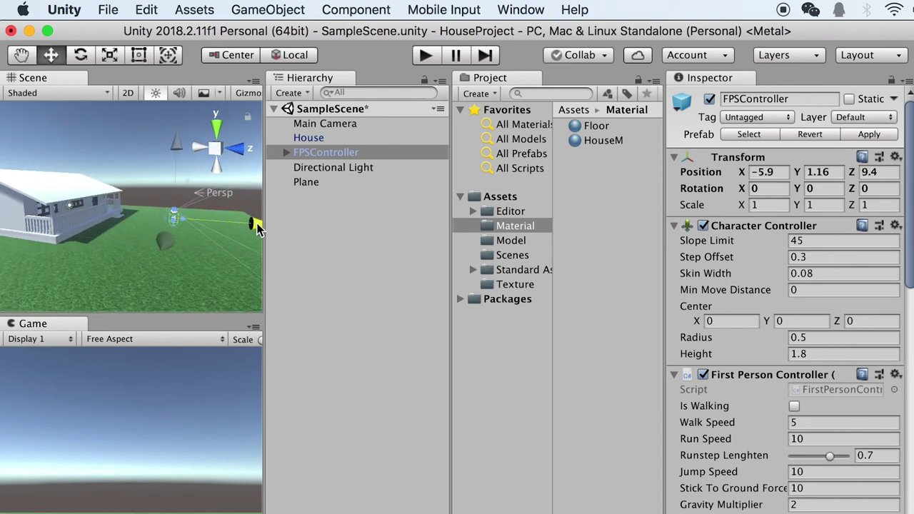
# Step: Turn the FPSController to face the house by setting its Y rotation to 180
pyautogui.press('e')
pyautogui.moveTo(190, 245); pyautogui.dragTo(155, 244)
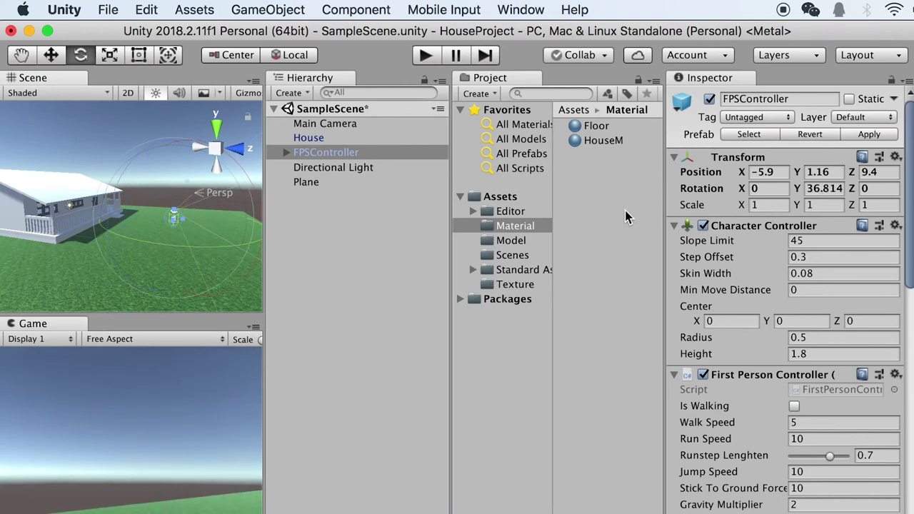
pyautogui.click(827, 189)
pyautogui.write('180')
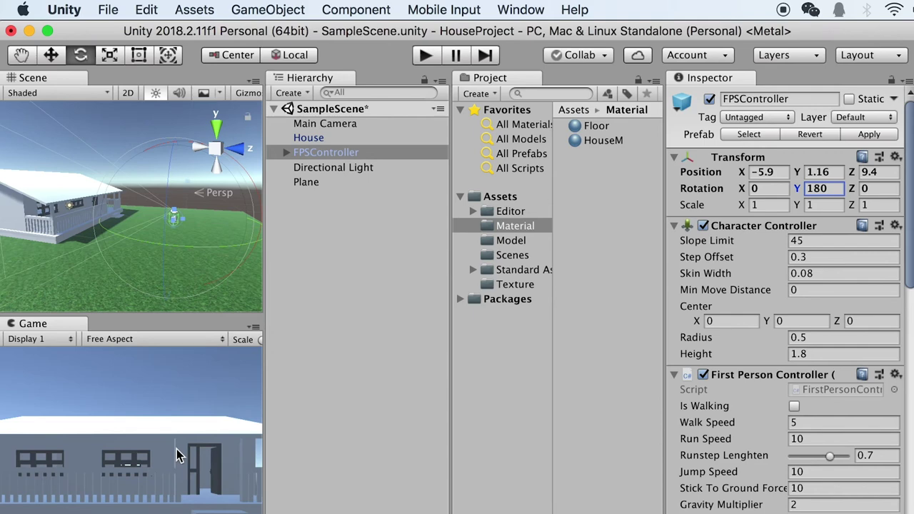
# Step: Add a Mesh Collider component to the House object
pyautogui.click(314, 139)
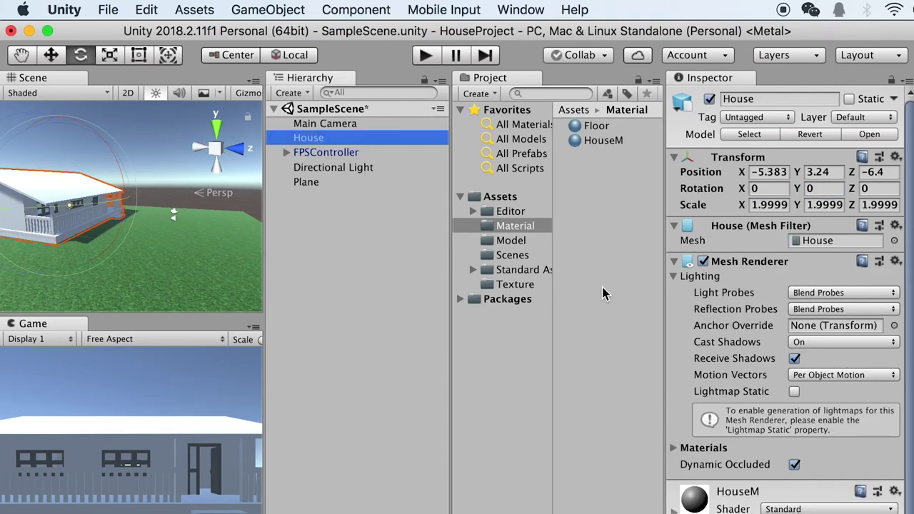
pyautogui.scroll(-4, 908, 300)
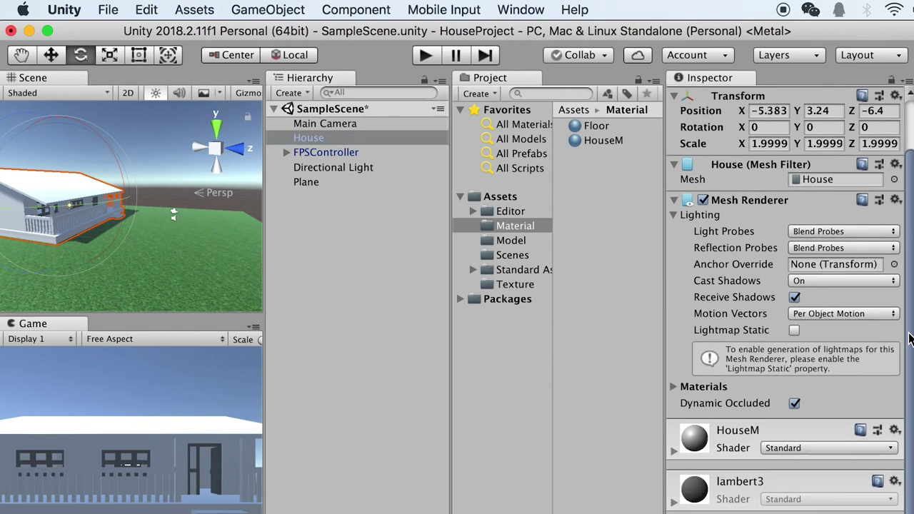
pyautogui.press('super+shift+a')
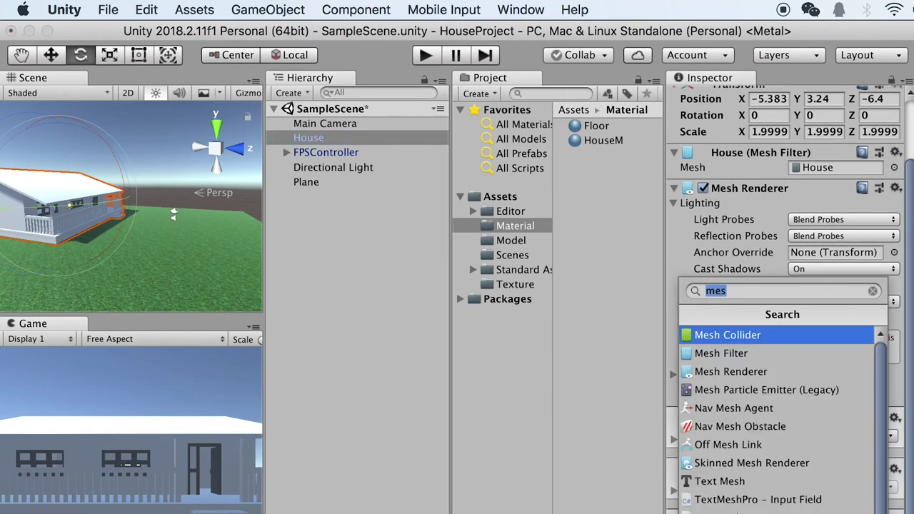
pyautogui.click(873, 290)
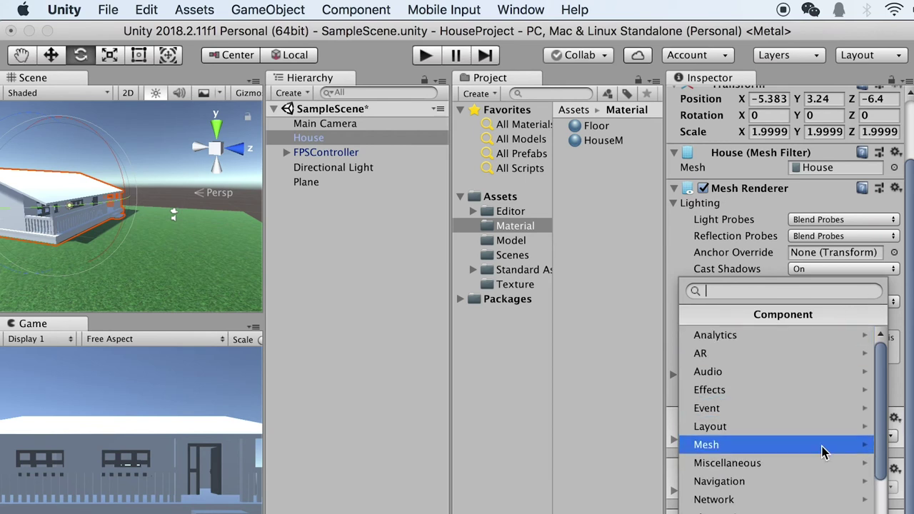
pyautogui.moveTo(881, 428); pyautogui.dragTo(878, 478)
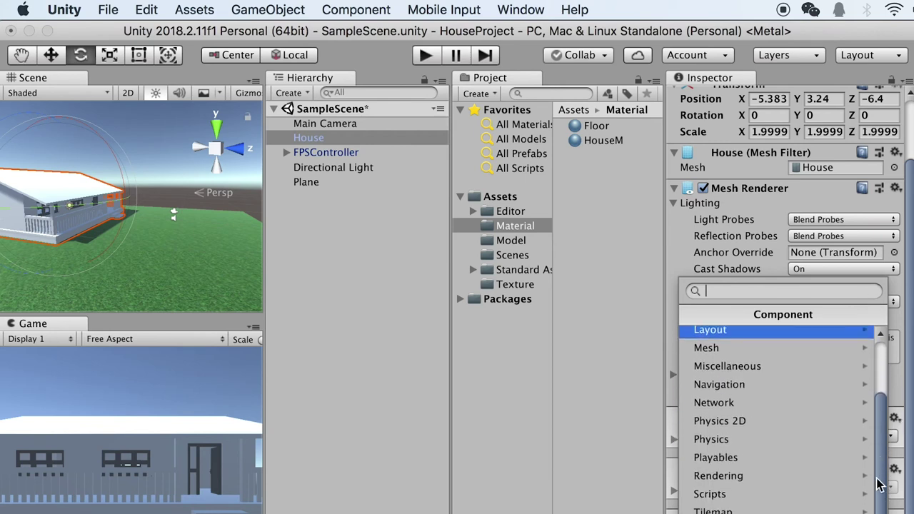
pyautogui.click(745, 422)
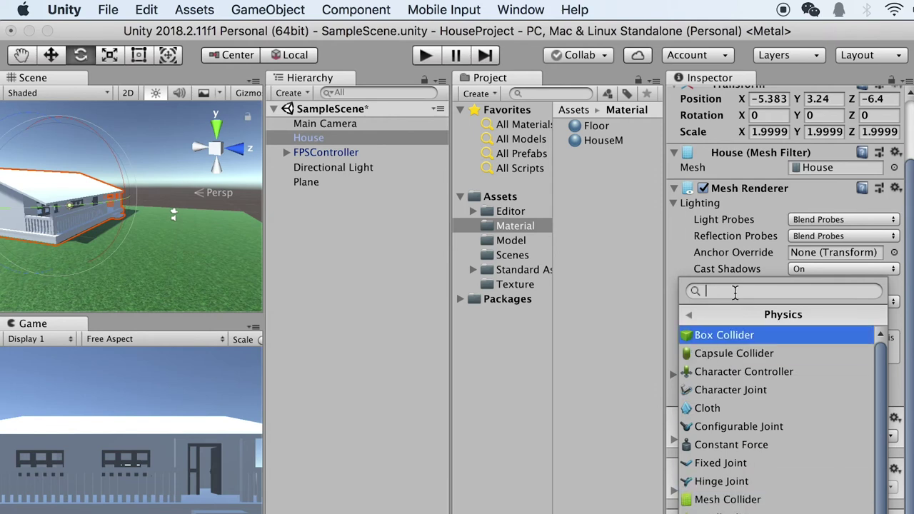
pyautogui.write('me')
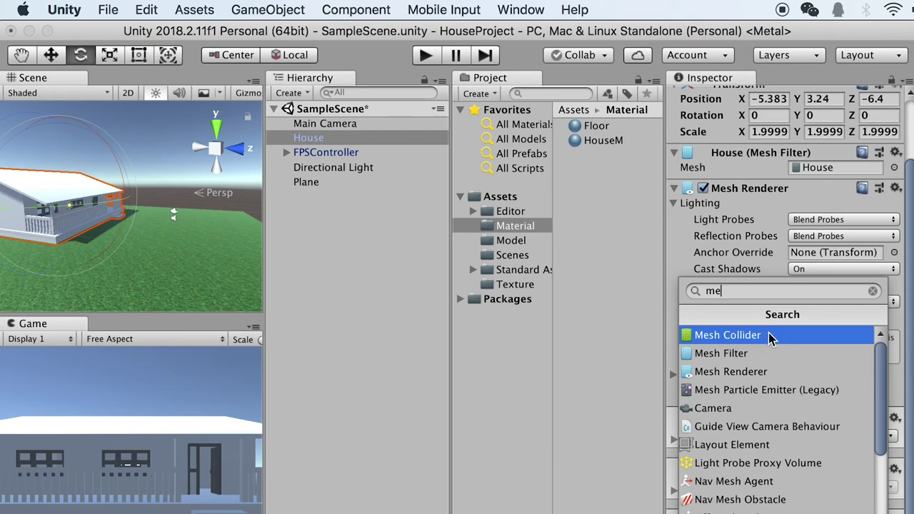
pyautogui.click(747, 336)
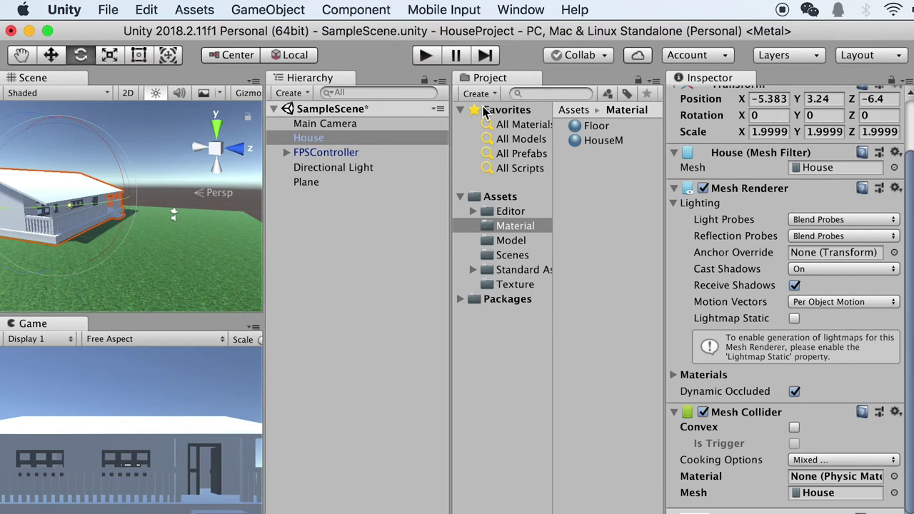
# Step: Run the scene and walk from the lawn up the steps, across the porch and through the front door to test collisions
pyautogui.click(424, 57)
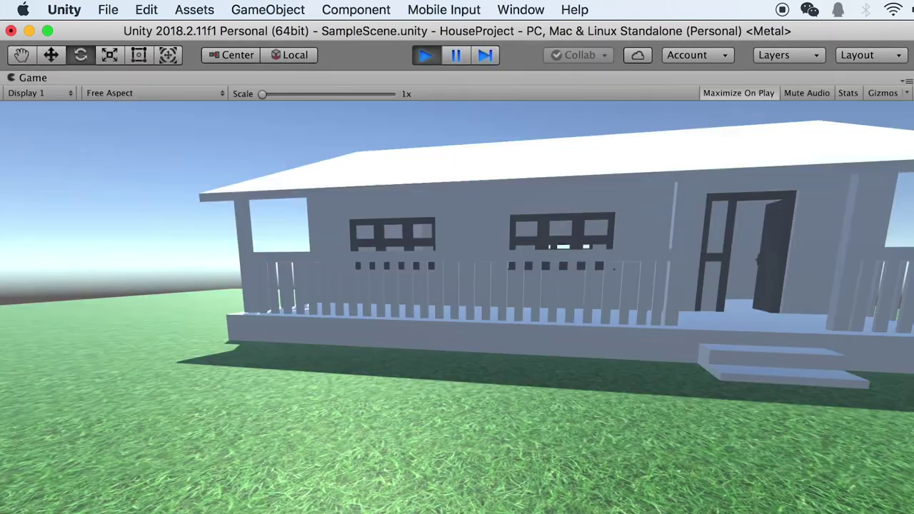
pyautogui.press('w')
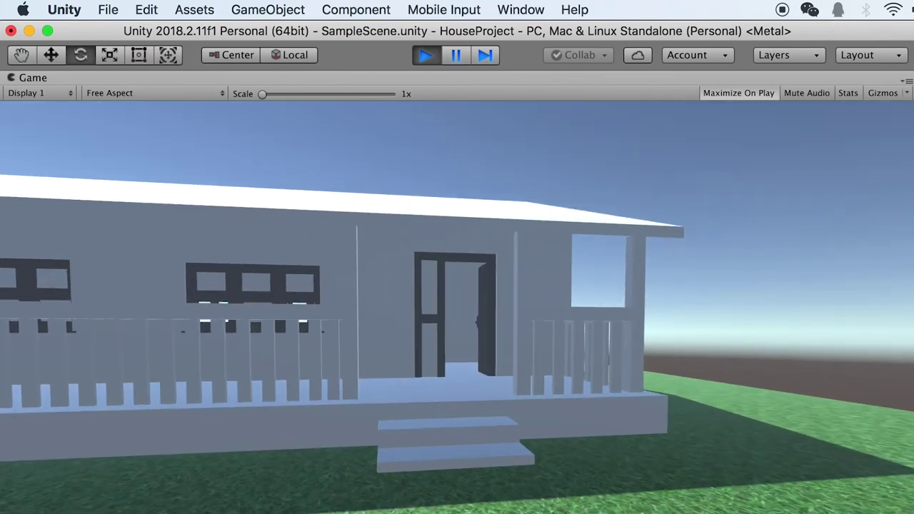
pyautogui.press('w')
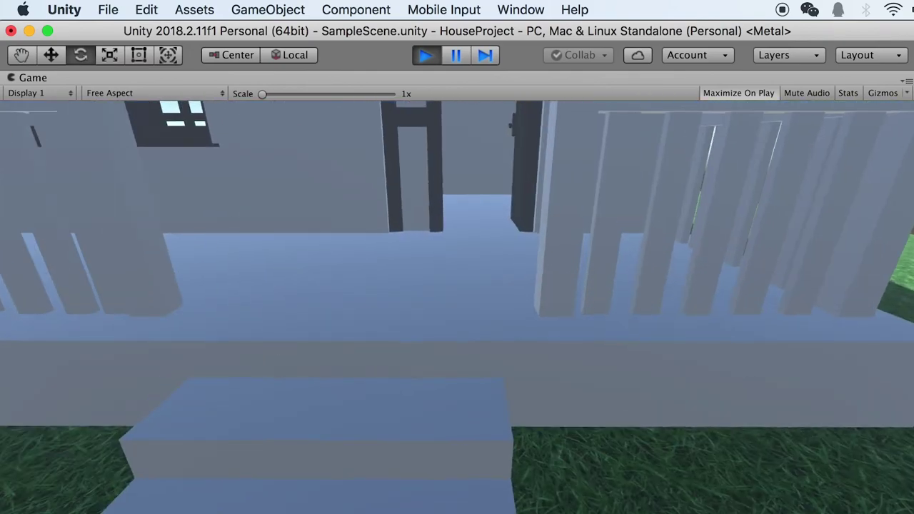
pyautogui.press('w')
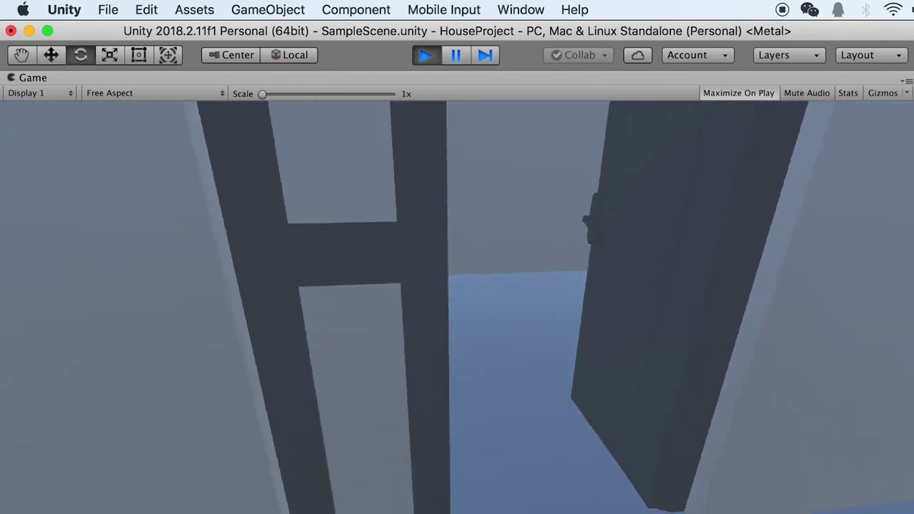
pyautogui.press('w')
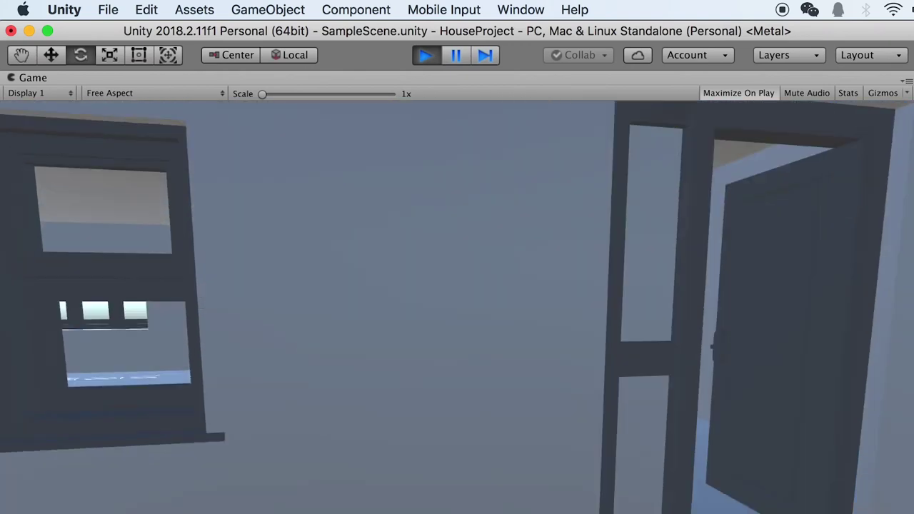
pyautogui.press('w')
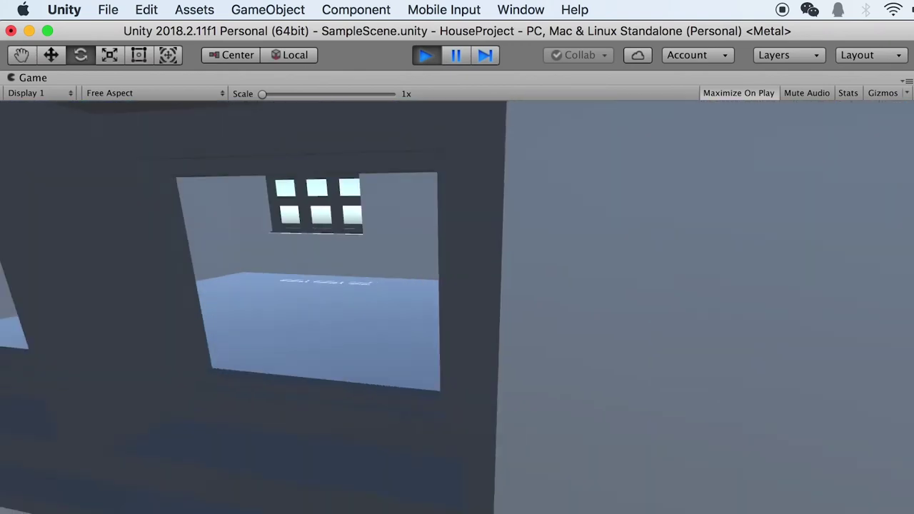
pyautogui.press('w')
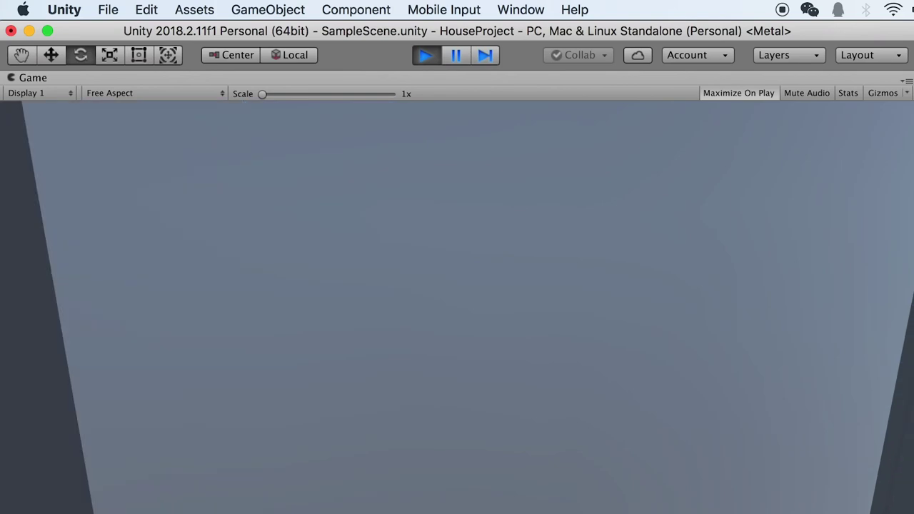
pyautogui.press('w')
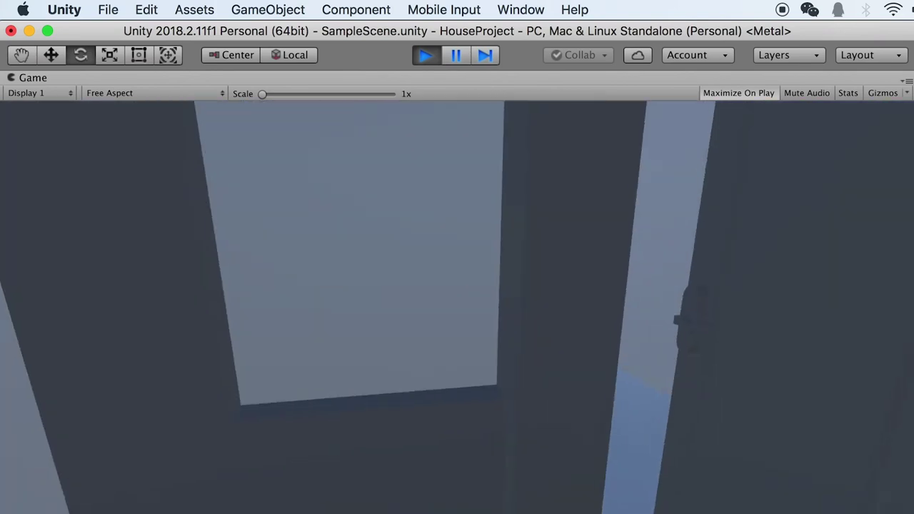
pyautogui.press('w')
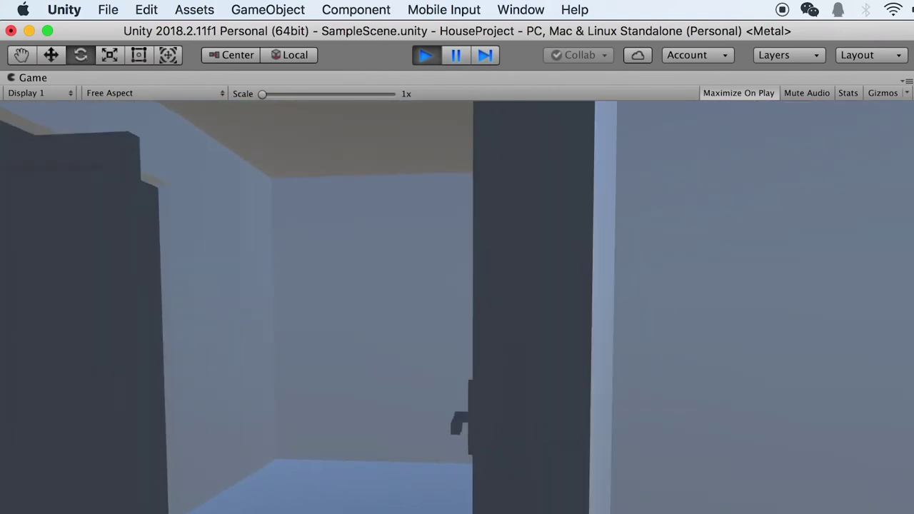
pyautogui.press('w')
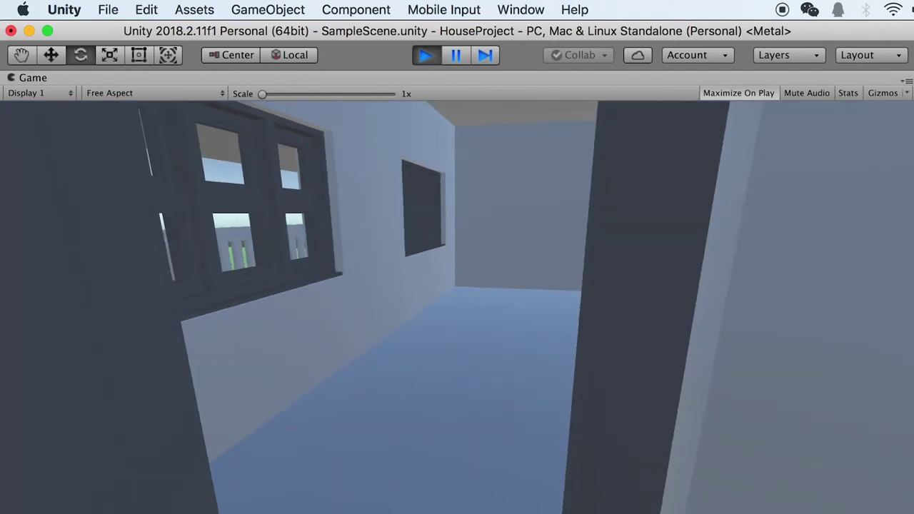
# Step: Walk through the interior rooms to examine the doorways, windows and walls, and return to the front door
pyautogui.press('w')
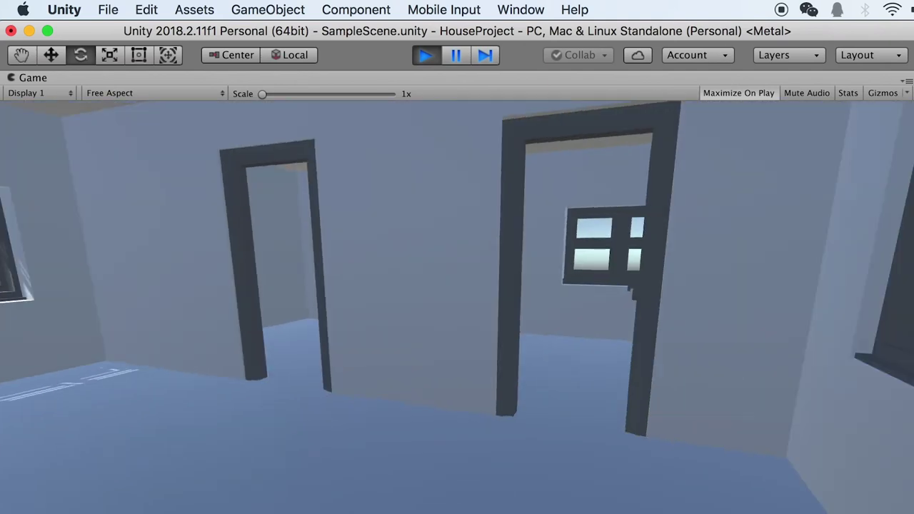
pyautogui.press('w')
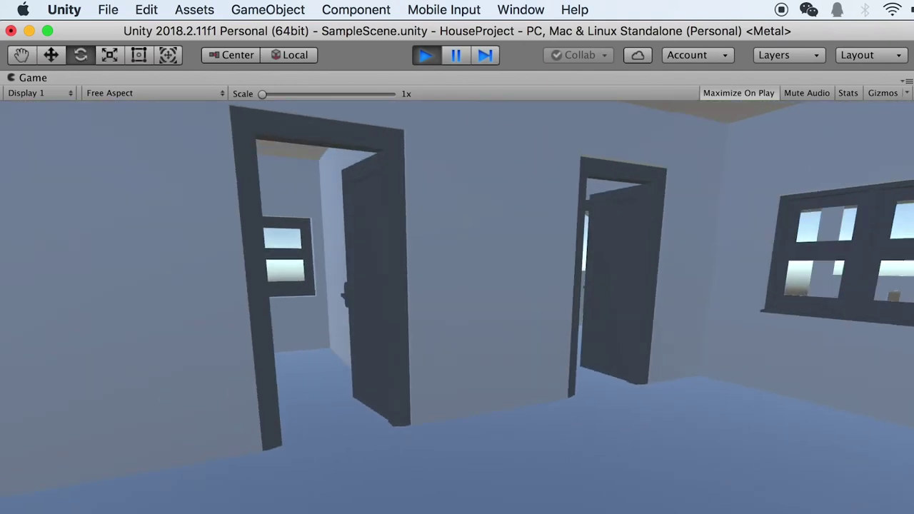
pyautogui.press('w')
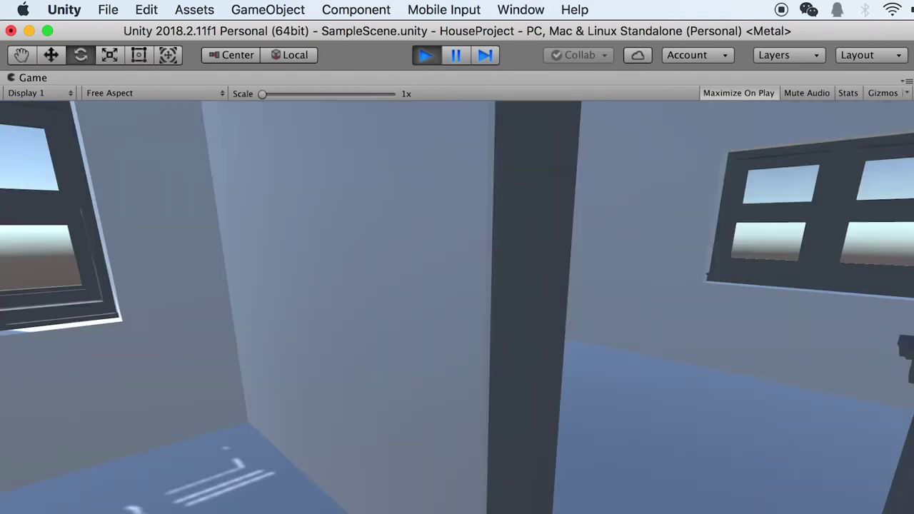
pyautogui.press('w')
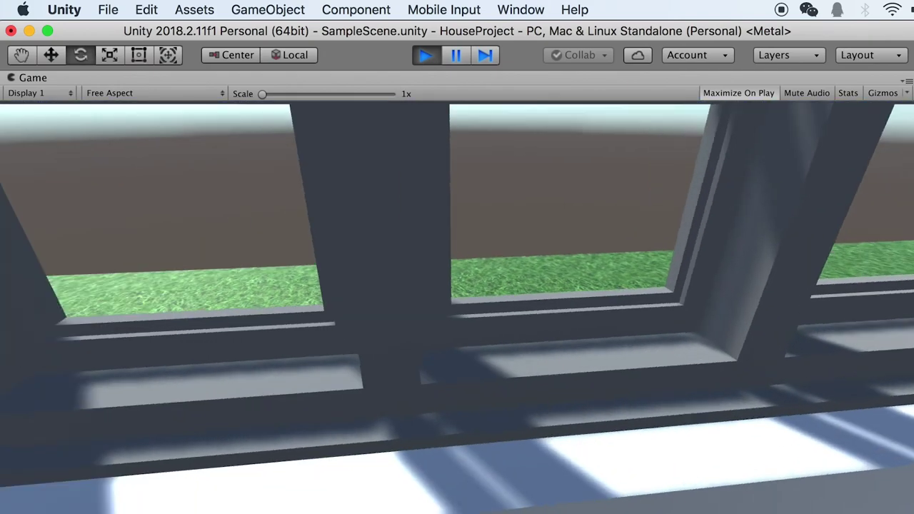
pyautogui.press('d')
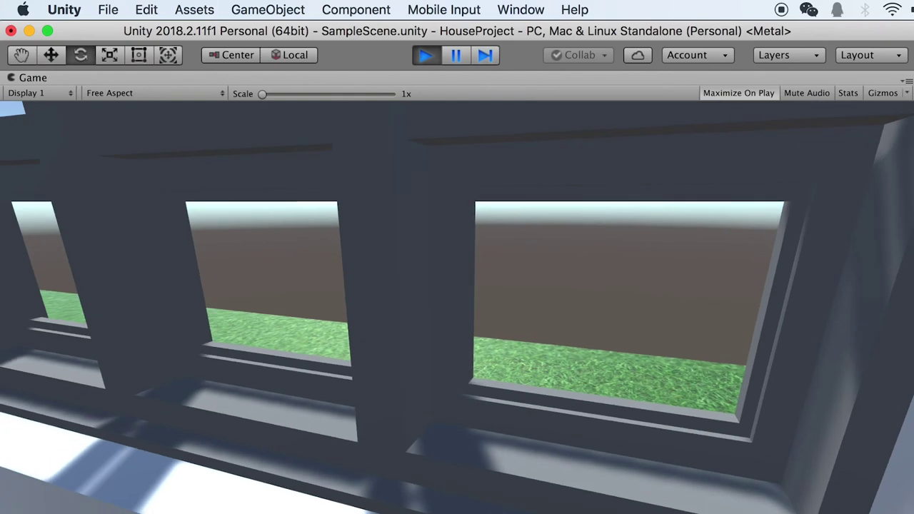
pyautogui.press('d')
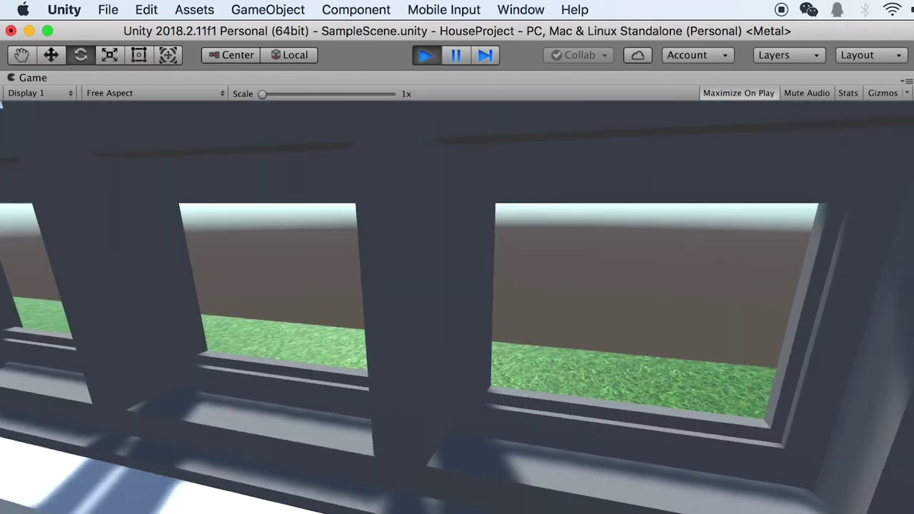
pyautogui.press('w')
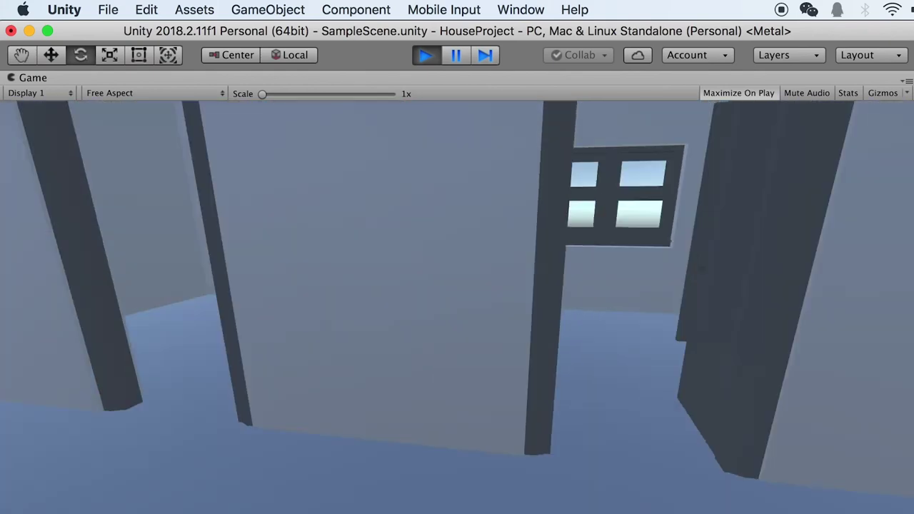
pyautogui.press('s')
pyautogui.press('w')
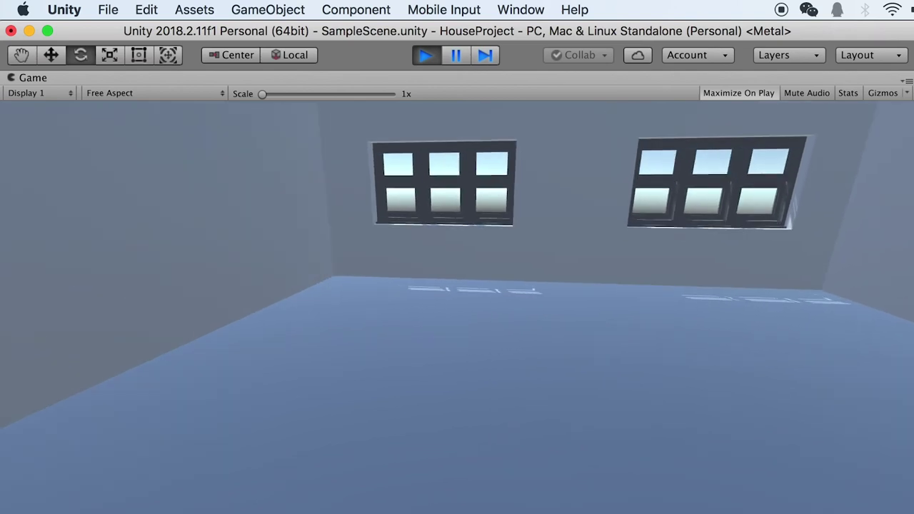
pyautogui.press('w')
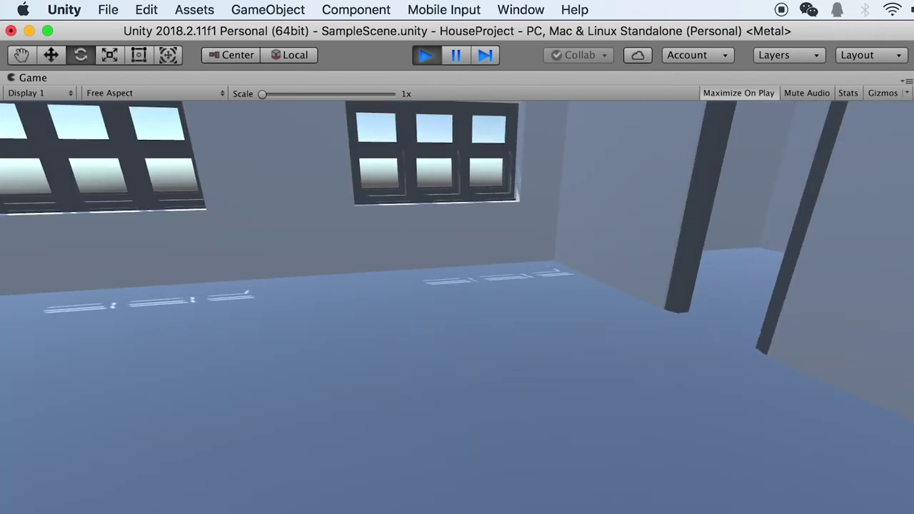
pyautogui.press('s')
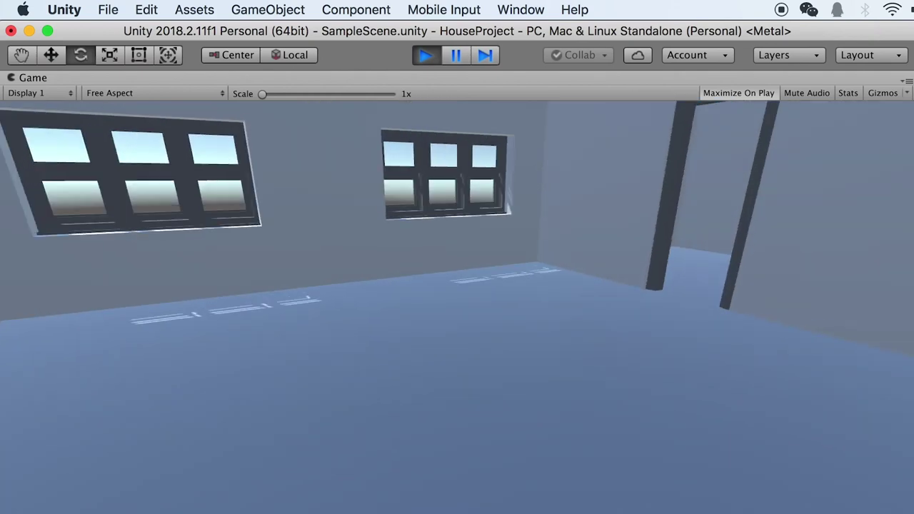
pyautogui.press('w')
pyautogui.press('w')
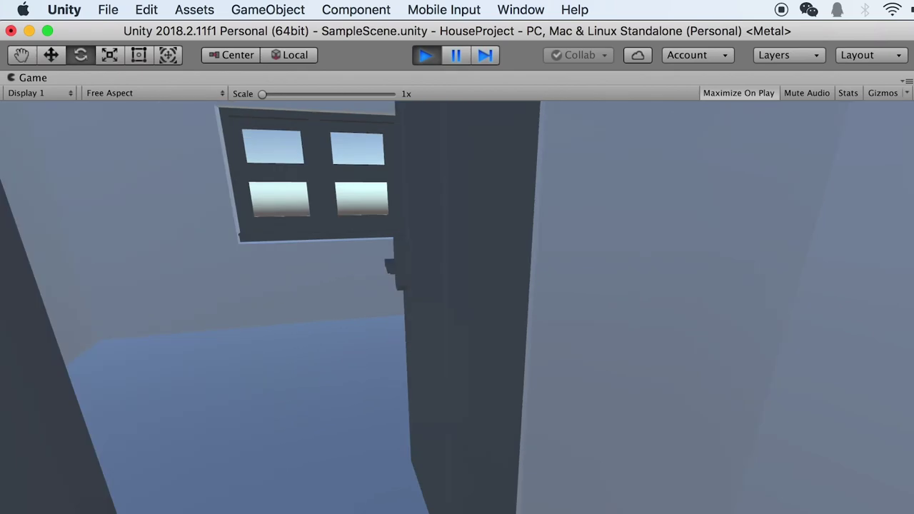
# Step: Walk out along the porch railing and around the outside of the house, and stop the play test
pyautogui.press('w')
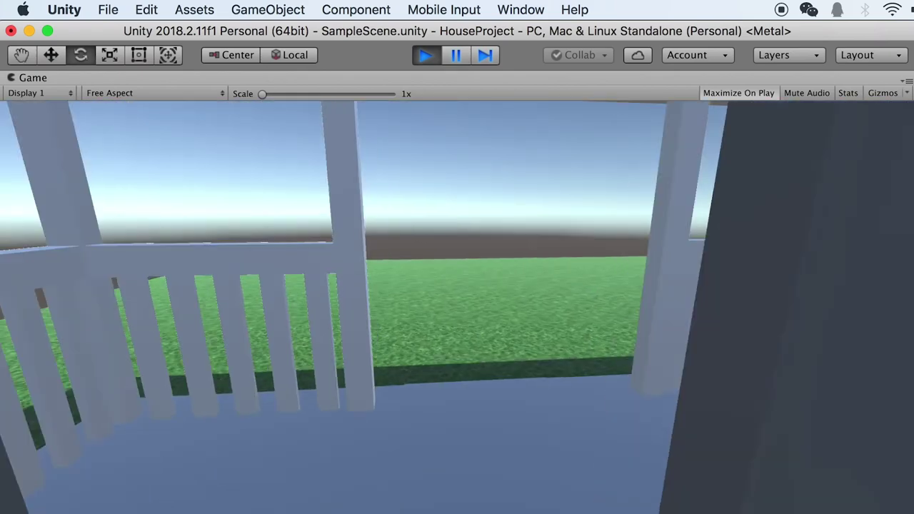
pyautogui.press('w')
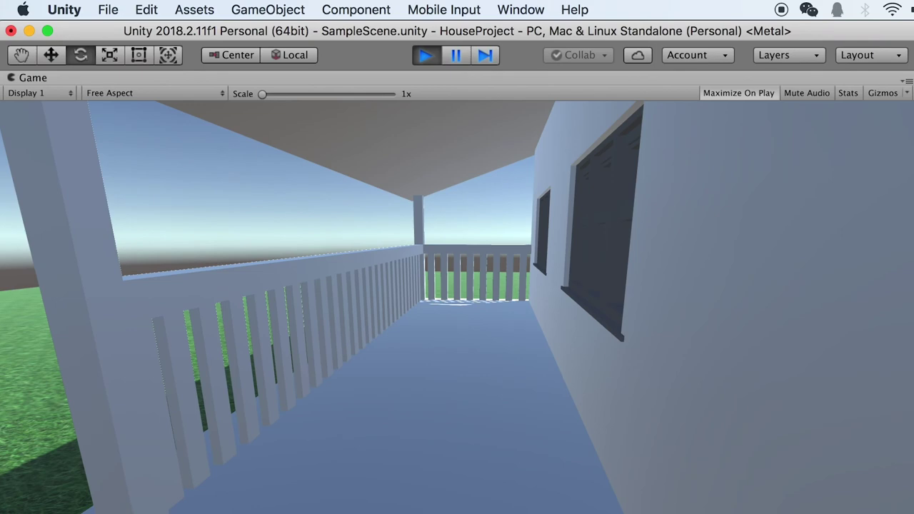
pyautogui.press('w')
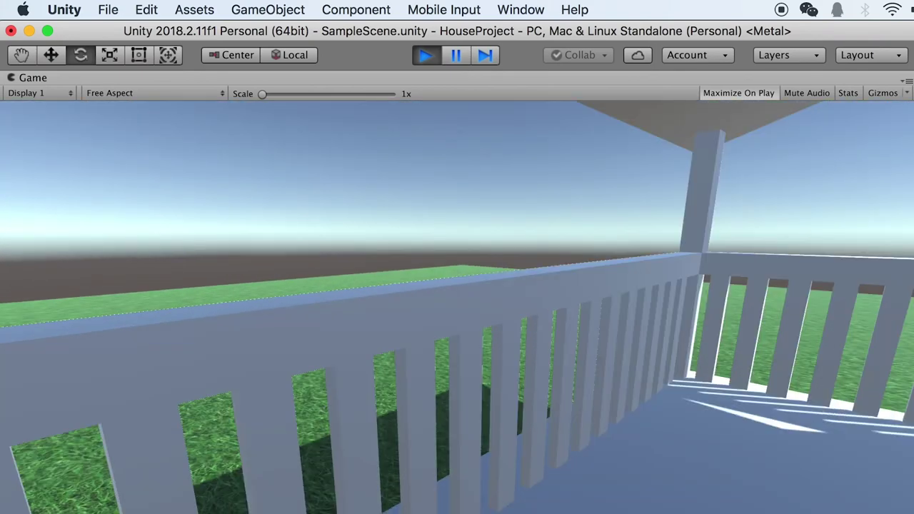
pyautogui.press('w')
pyautogui.press('w')
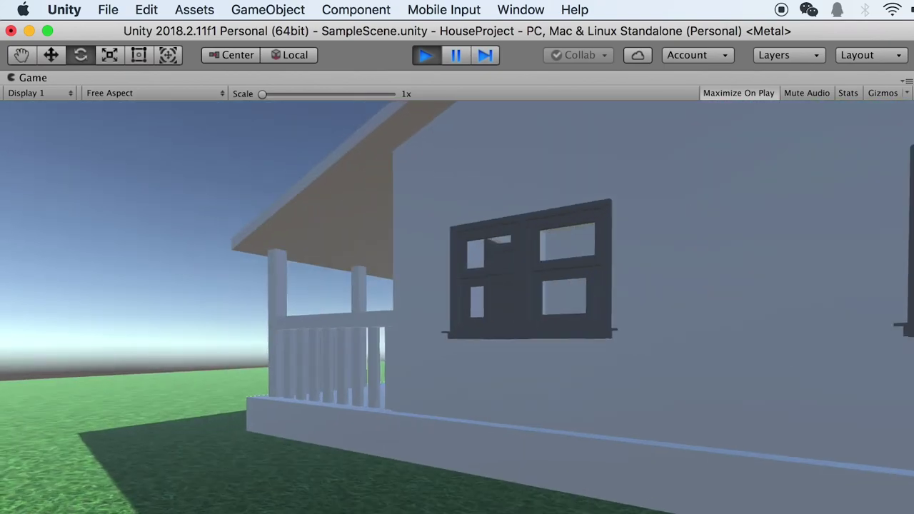
pyautogui.press('w')
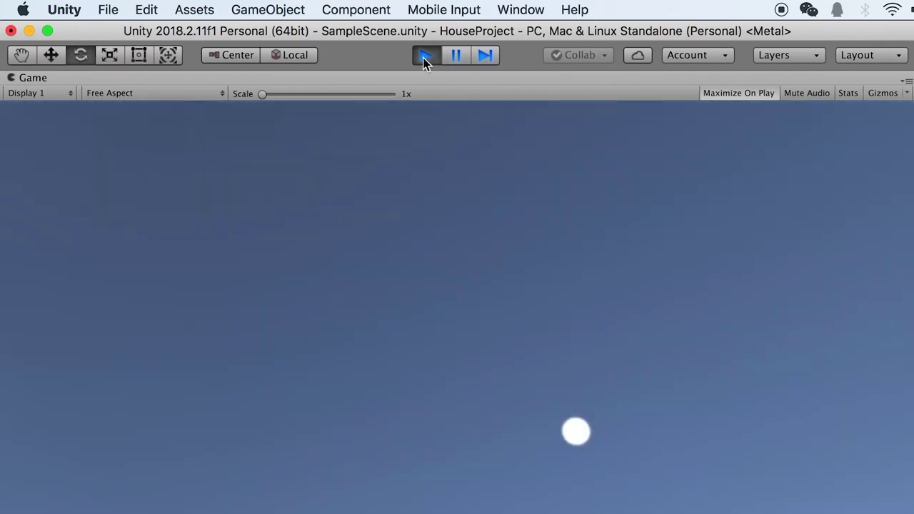
pyautogui.click(425, 58)
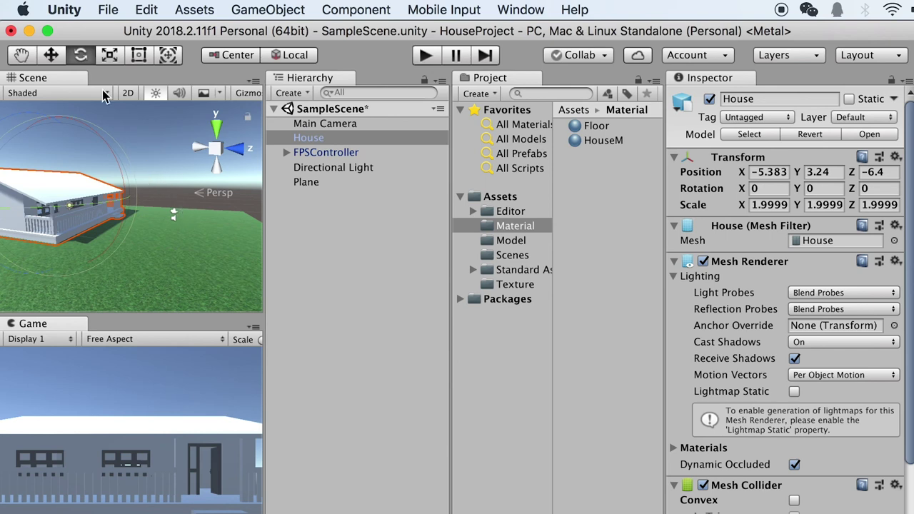
# Step: Open the Build Settings with Scenes/SampleScene included and bring the platform options into view
pyautogui.click(115, 10)
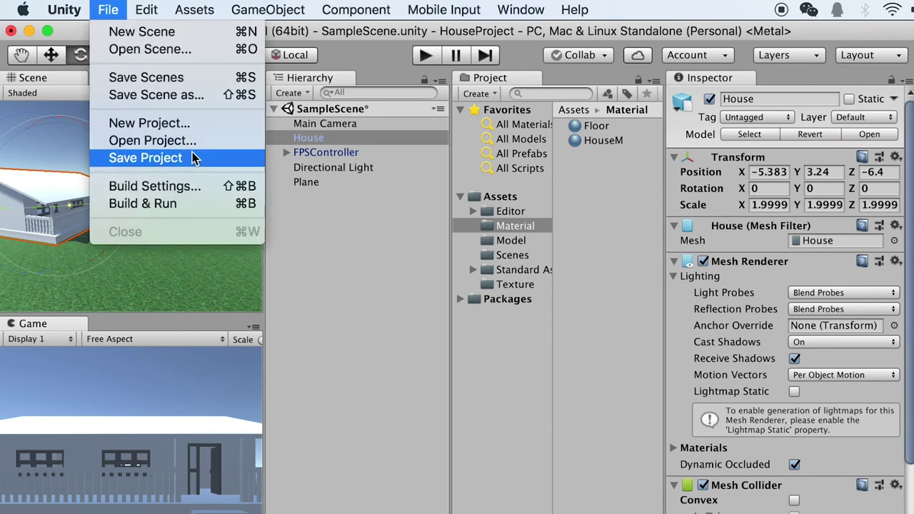
pyautogui.click(154, 187)
pyautogui.moveTo(220, 65); pyautogui.dragTo(292, 173)
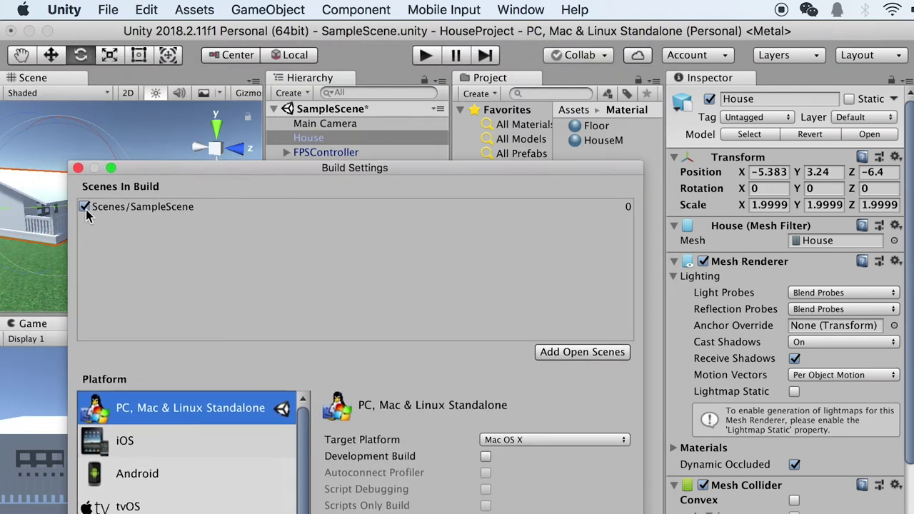
pyautogui.moveTo(525, 168); pyautogui.dragTo(494, 255)
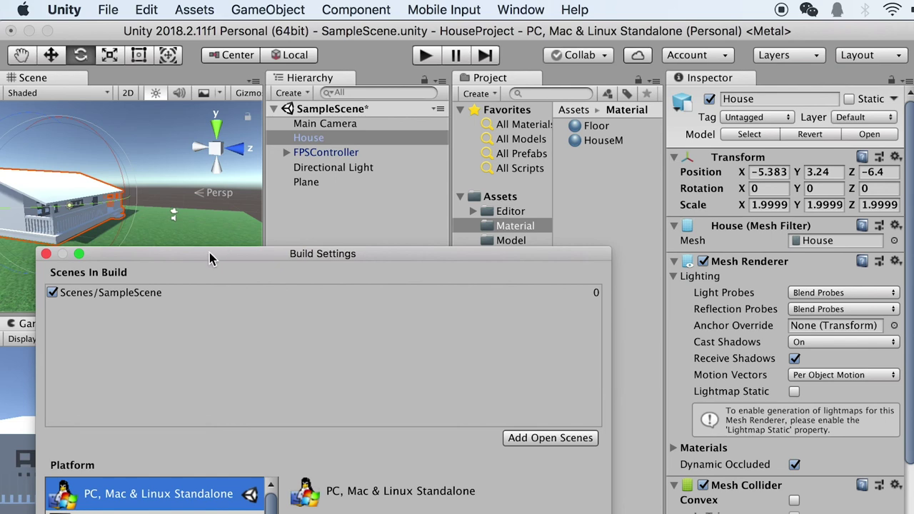
pyautogui.moveTo(188, 260); pyautogui.dragTo(184, 40)
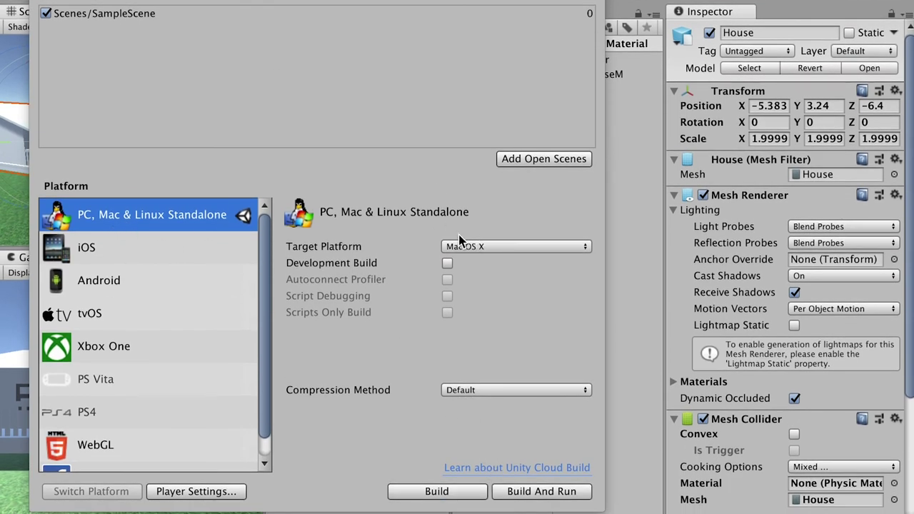
# Step: Set the target platform of the standalone build to Mac OS X
pyautogui.click(474, 246)
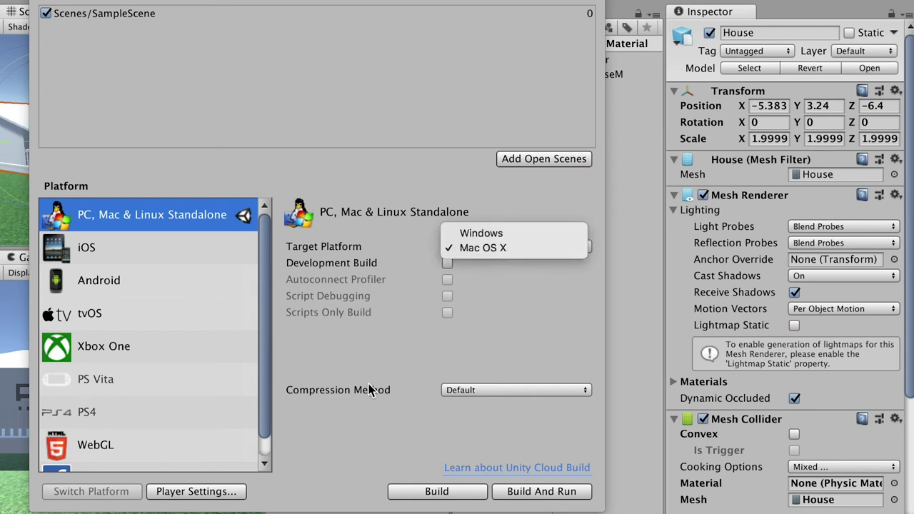
pyautogui.click(493, 249)
pyautogui.click(460, 245)
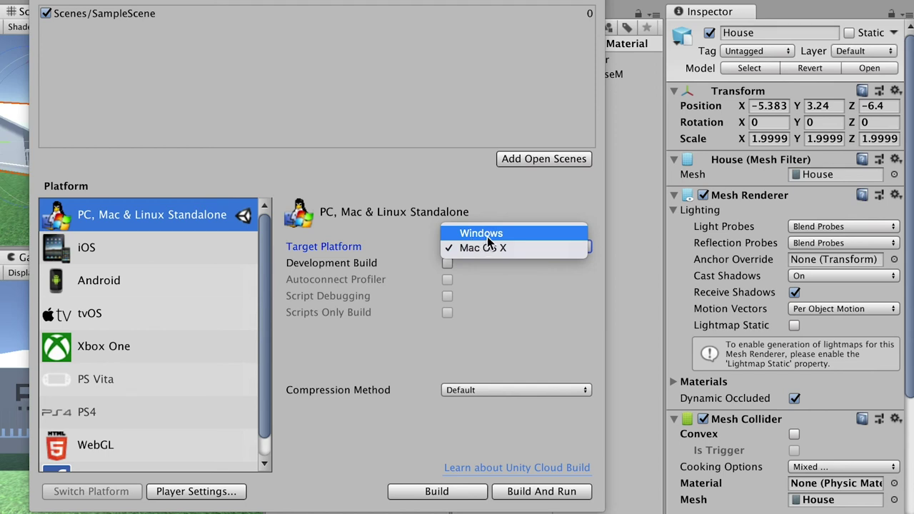
pyautogui.click(482, 249)
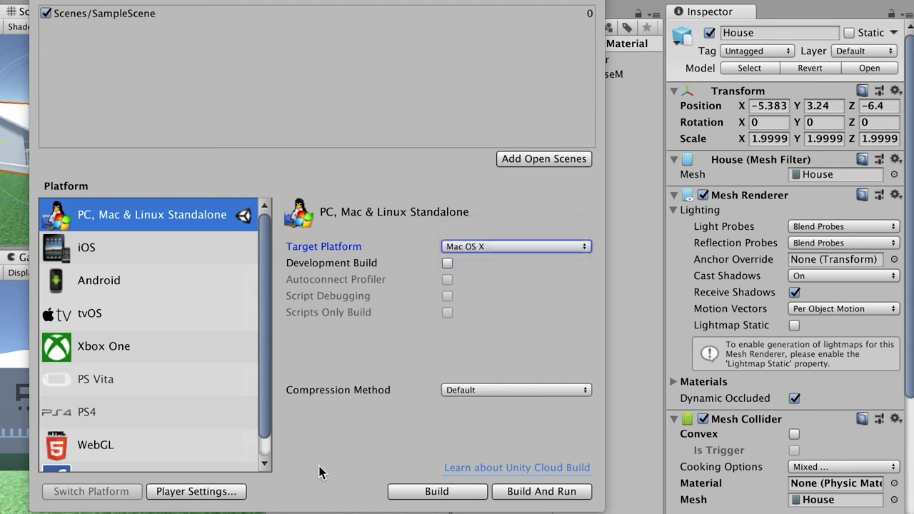
# Step: Build the game as HouseGame in the HouseProject folder
pyautogui.click(433, 493)
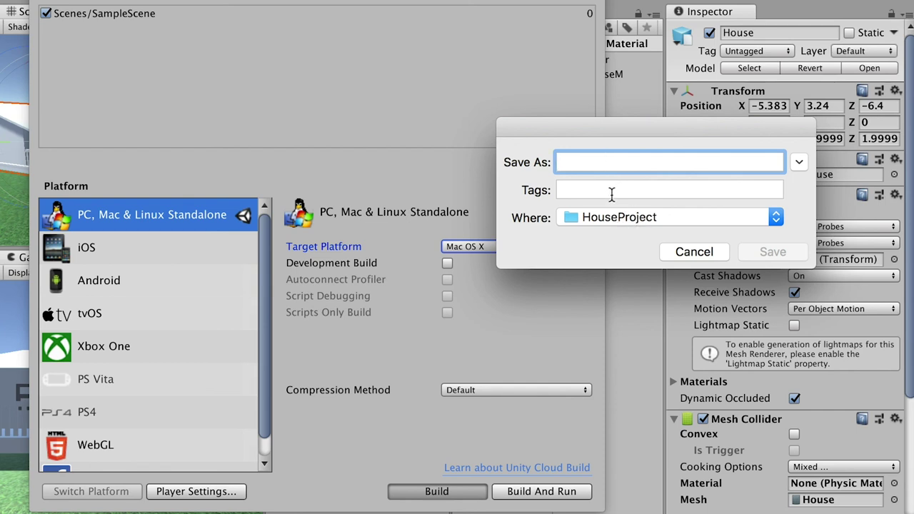
pyautogui.write('HouseGame')
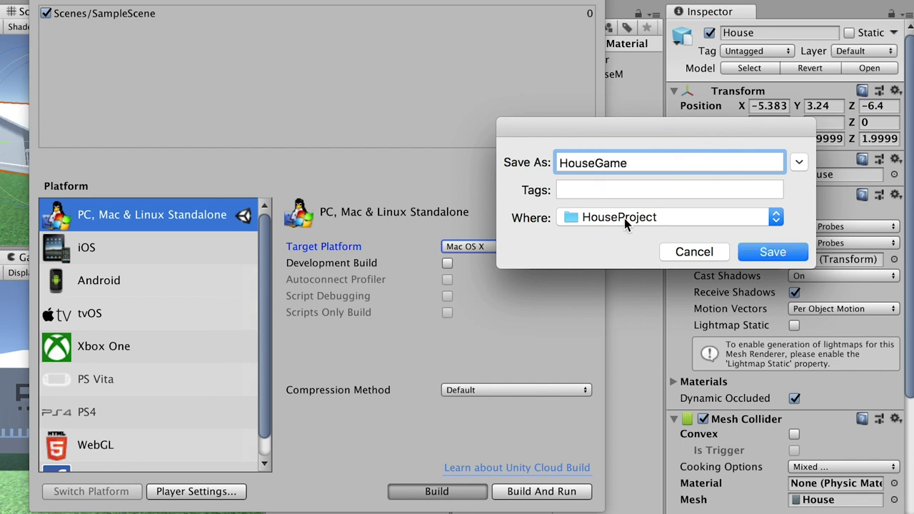
pyautogui.click(757, 253)
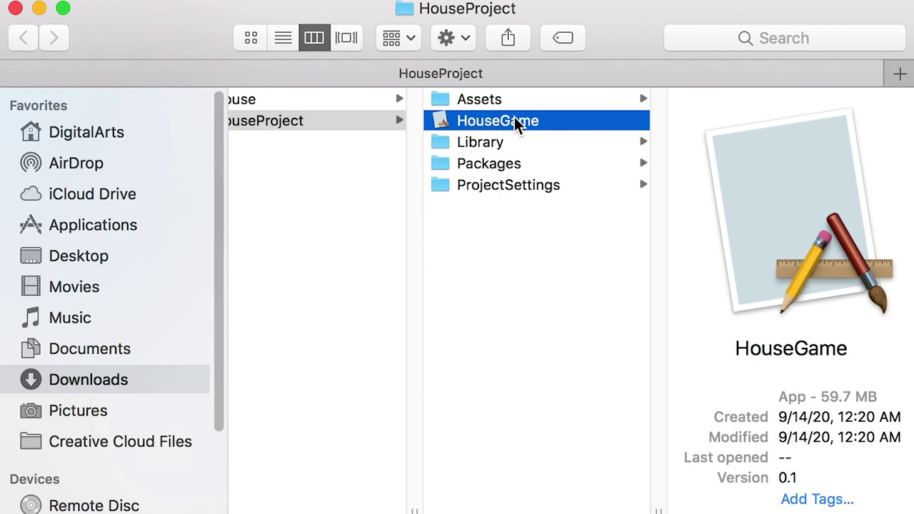
# Step: Open the built HouseGame app from Finder and start it windowed at 1024 x 768 with High graphics quality
pyautogui.doubleClick(794, 397)
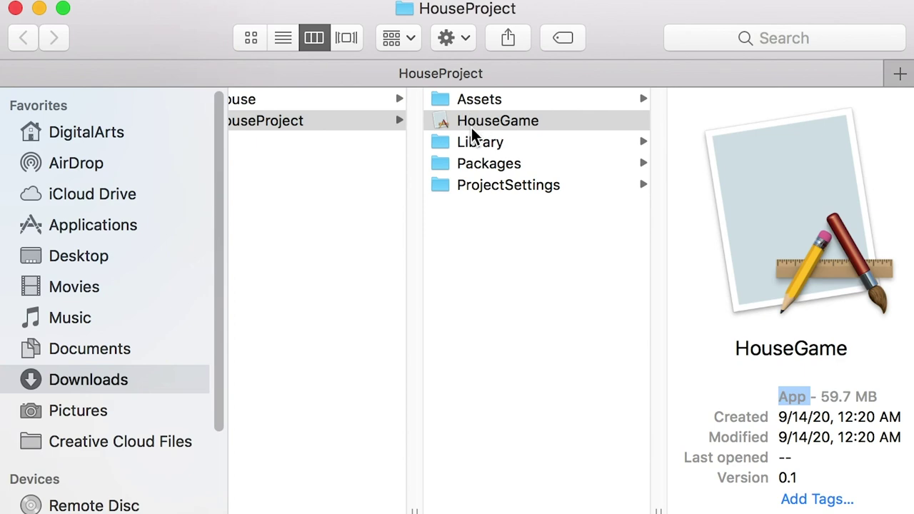
pyautogui.doubleClick(490, 121)
pyautogui.moveTo(710, 45); pyautogui.dragTo(382, 5)
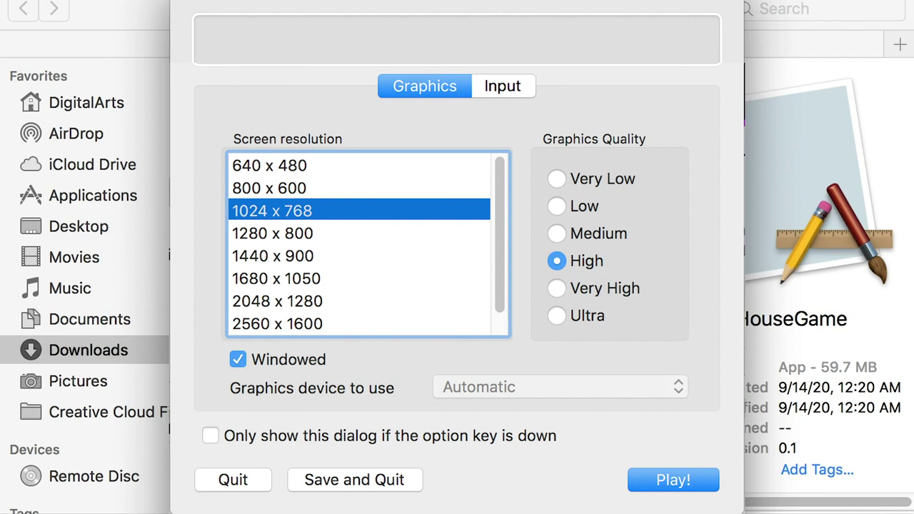
pyautogui.press('Return')
pyautogui.moveTo(829, 21); pyautogui.dragTo(418, 11)
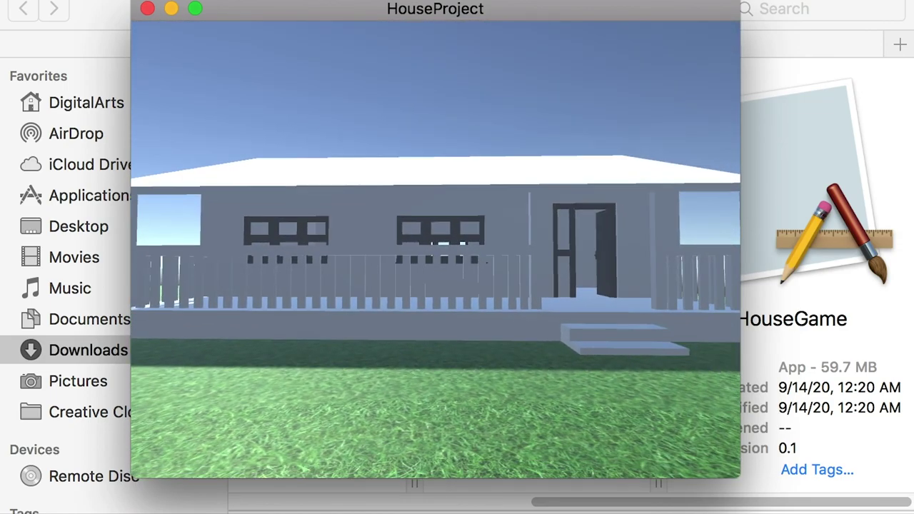
# Step: Walk across the lawn, up the steps and through the front door in the built game
pyautogui.press('w')
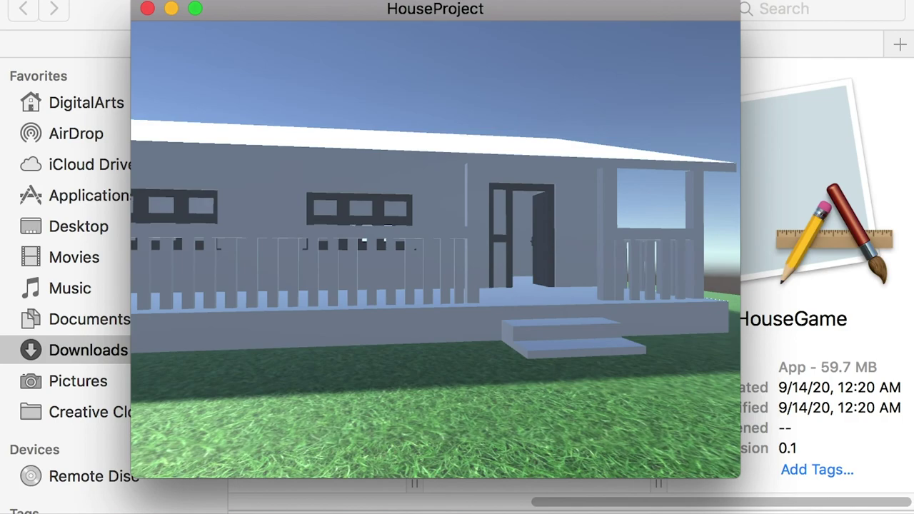
pyautogui.press('w')
pyautogui.press('s')
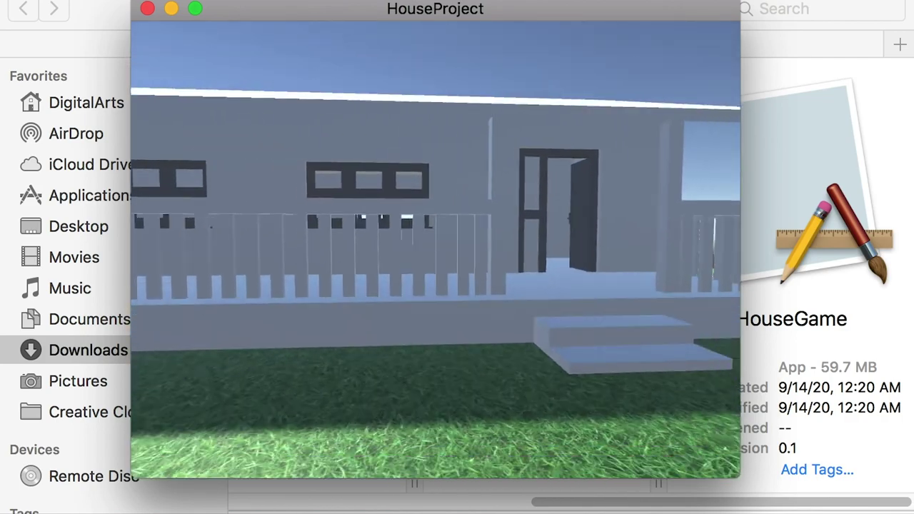
pyautogui.press('w')
pyautogui.press('w')
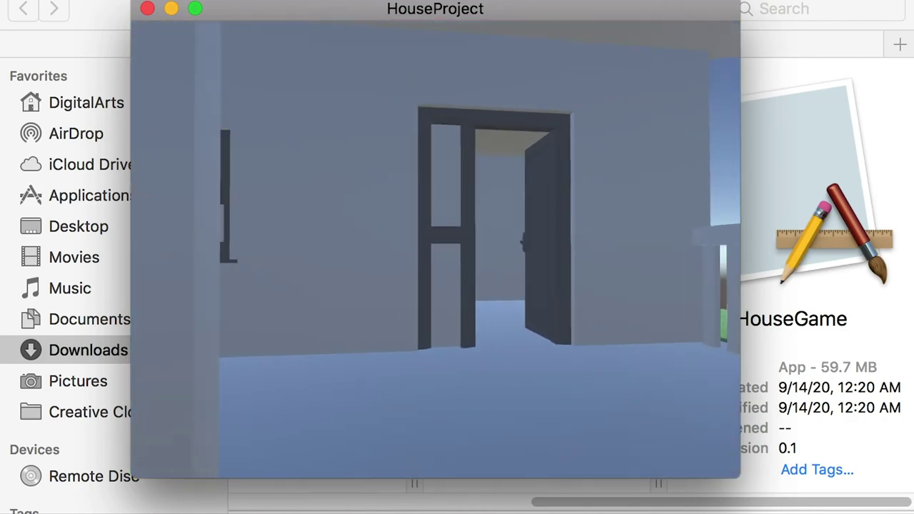
pyautogui.press('w')
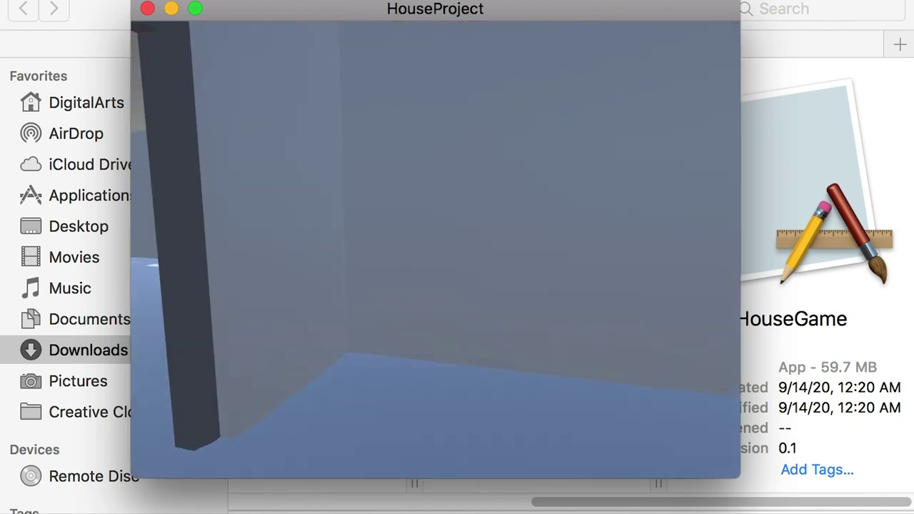
# Step: Walk through the interior doorways and rooms of the built game to examine the walls and windows
pyautogui.press('s')
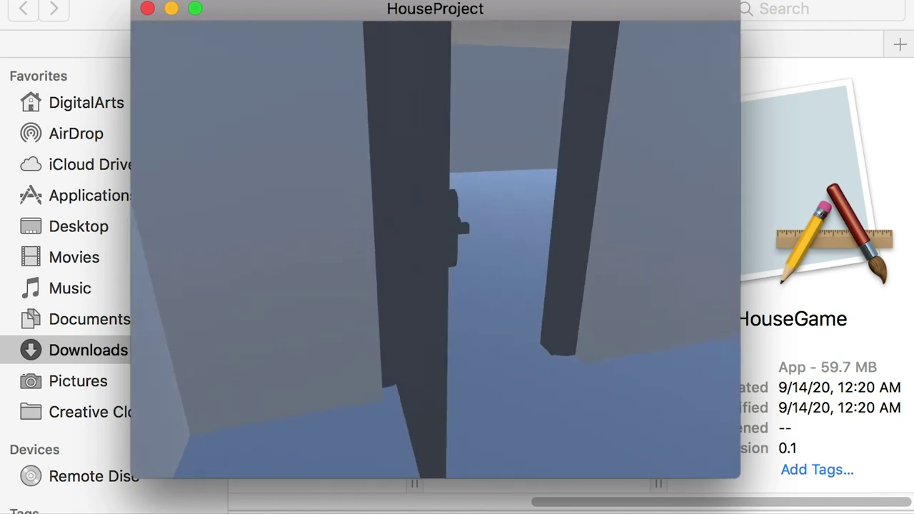
pyautogui.press('w')
pyautogui.press('s')
pyautogui.press('w')
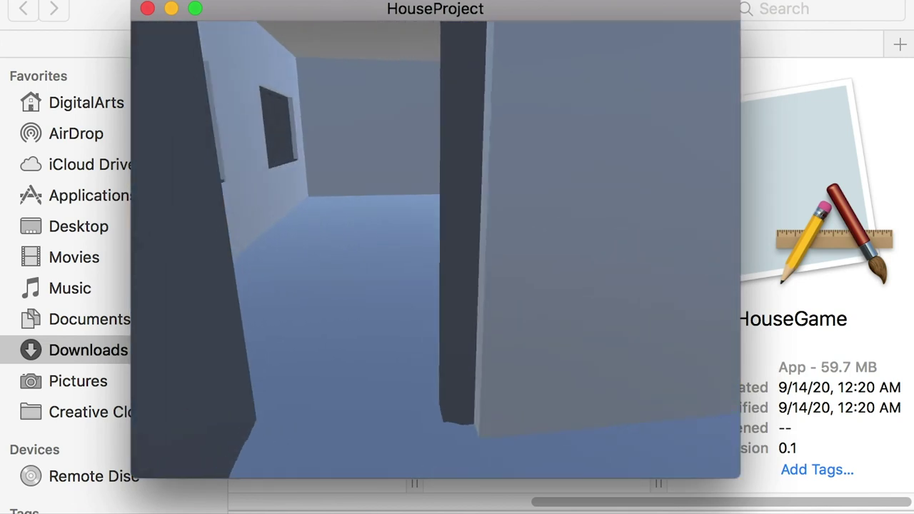
pyautogui.press('w')
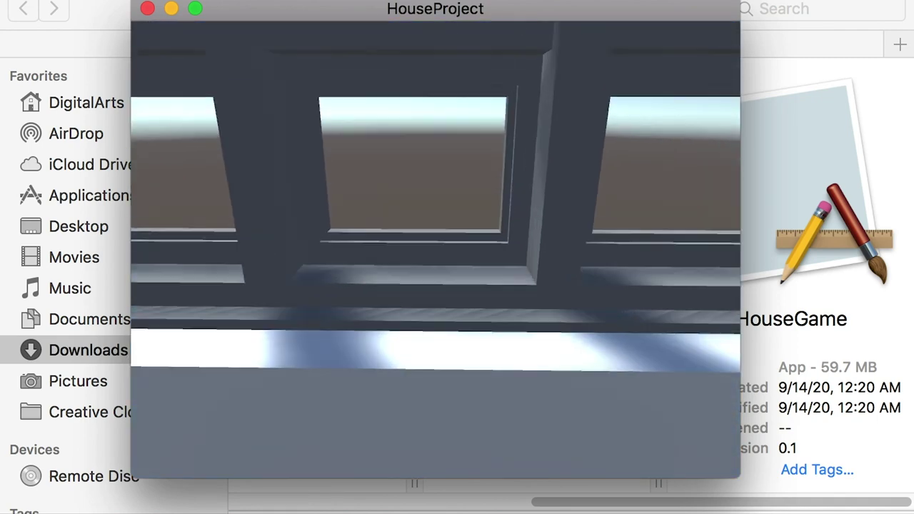
pyautogui.press('w')
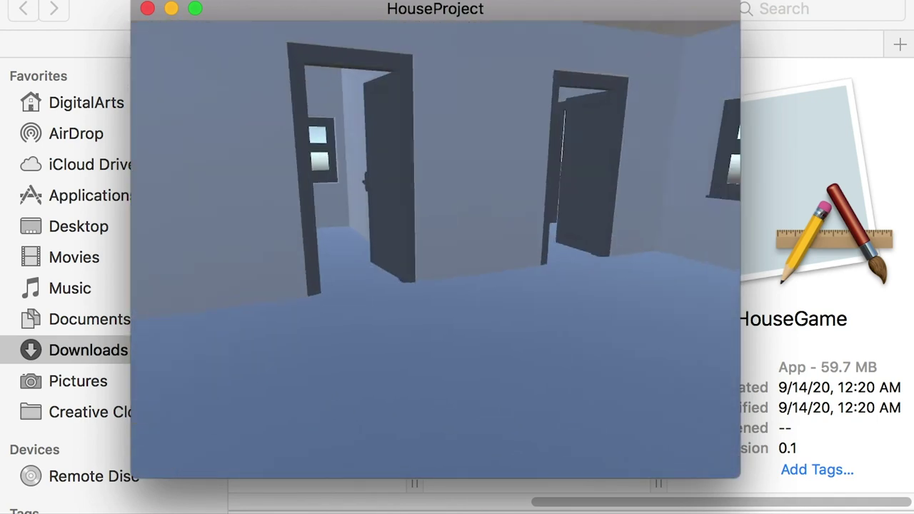
pyautogui.press('w')
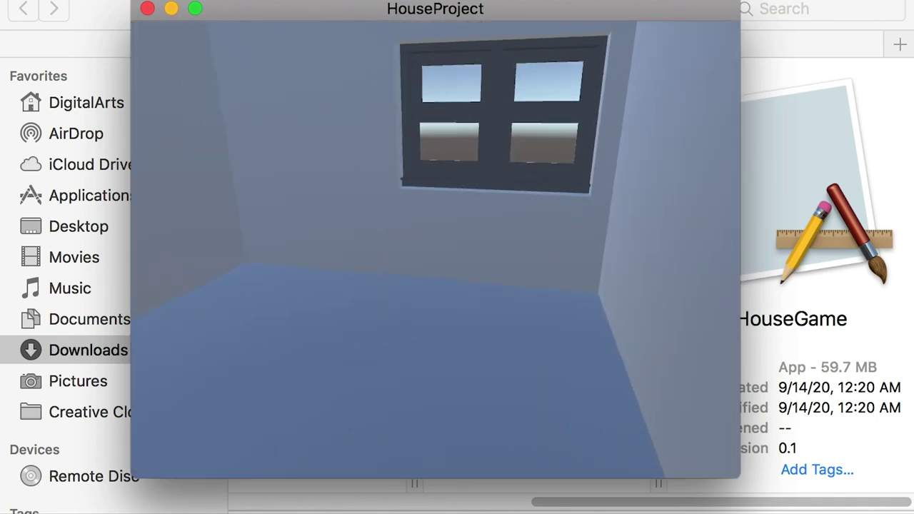
pyautogui.press('w')
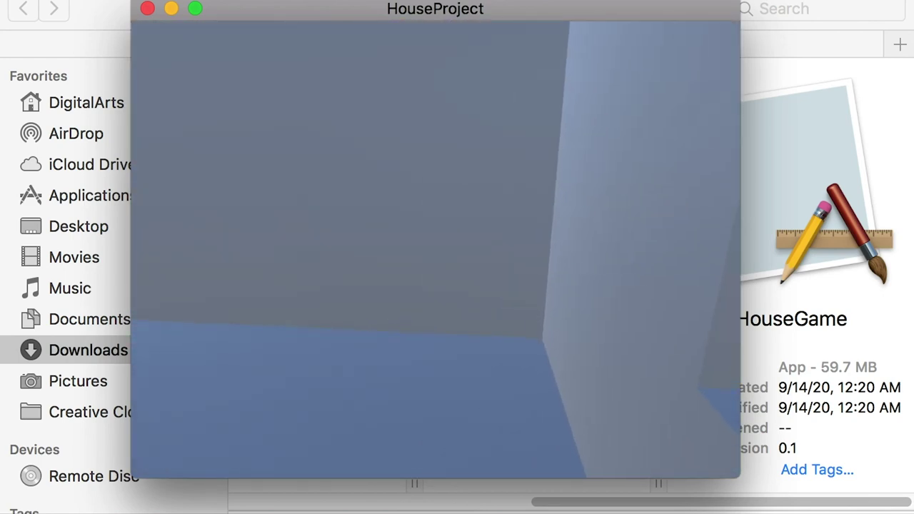
pyautogui.press('w')
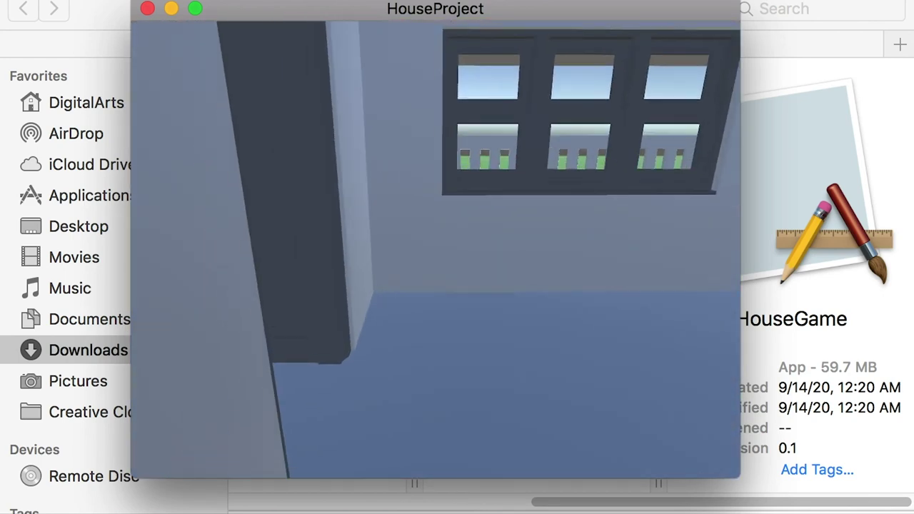
# Step: Walk out onto the porch and back across the lawn to view the whole front of the house
pyautogui.press('w')
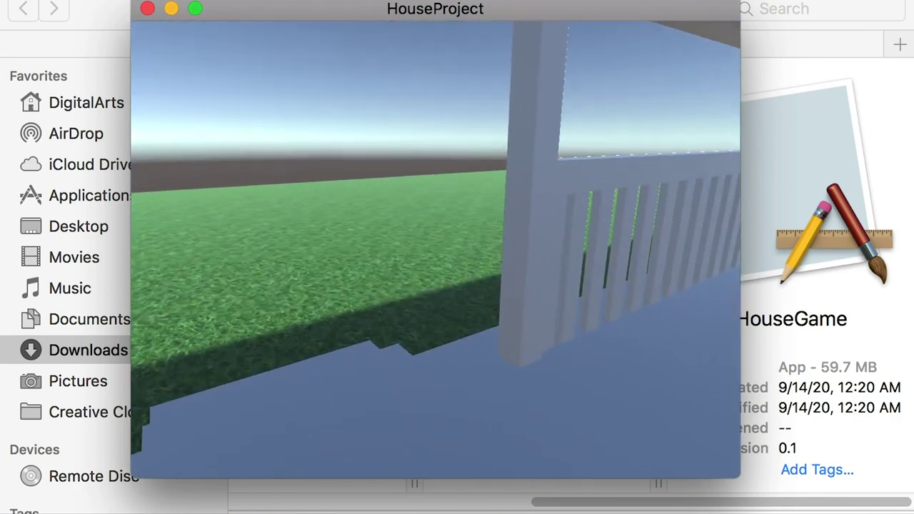
pyautogui.press('s')
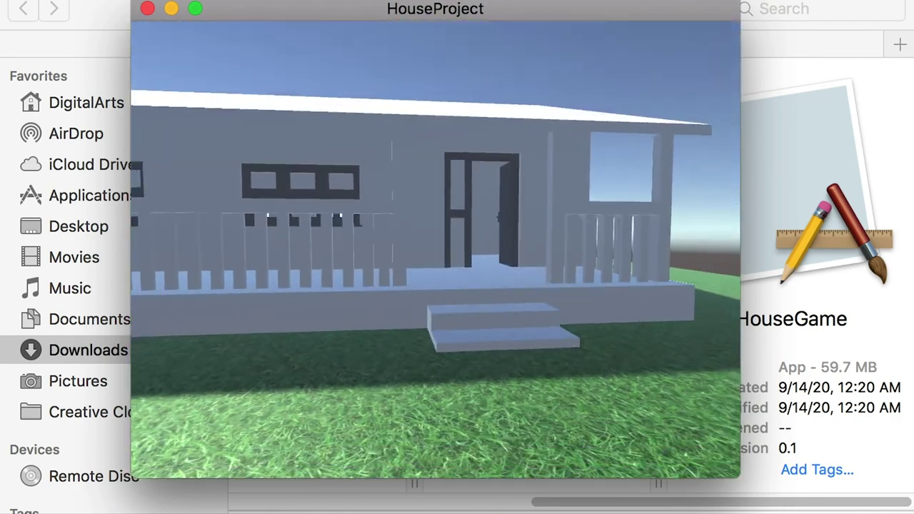
pyautogui.press('s')
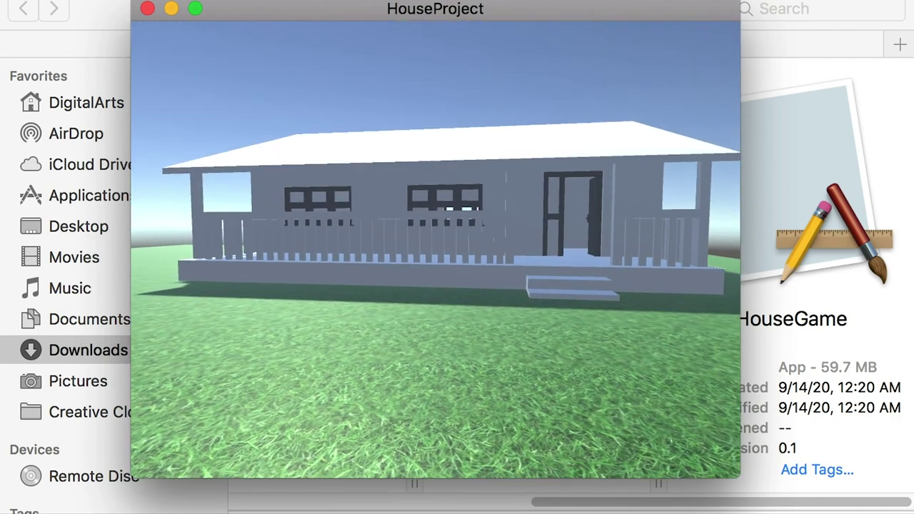
pyautogui.press('w')
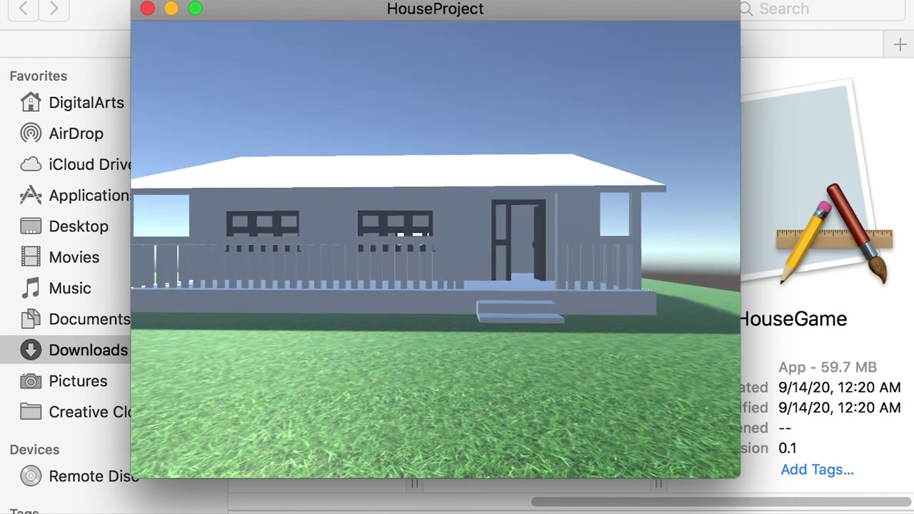